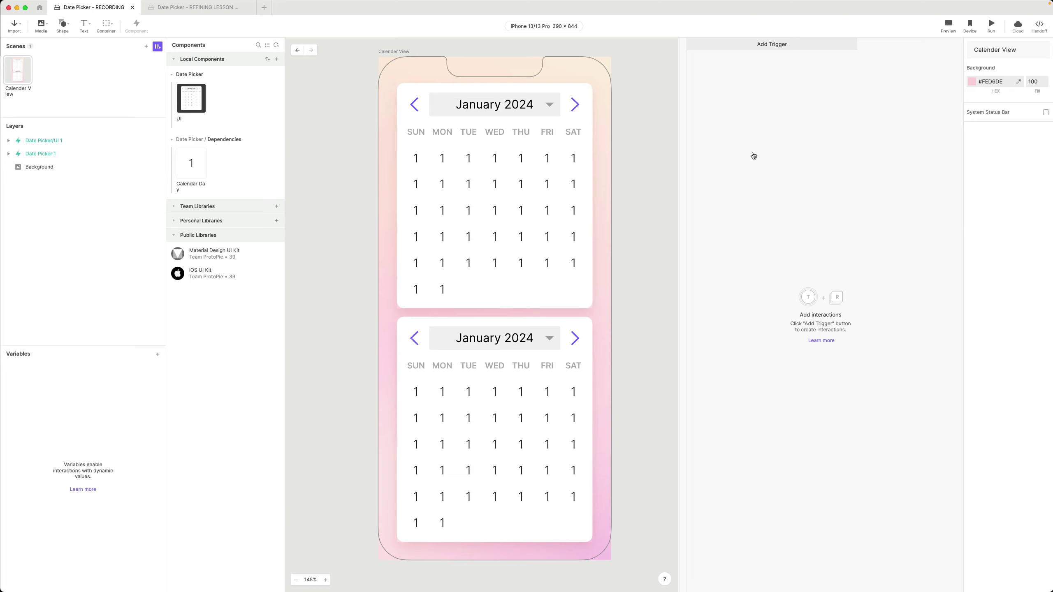
Step: Inspect the DATE_PICKER_ID override of the upper date picker
{"action": "left_click", "coordinate": [548, 170]}
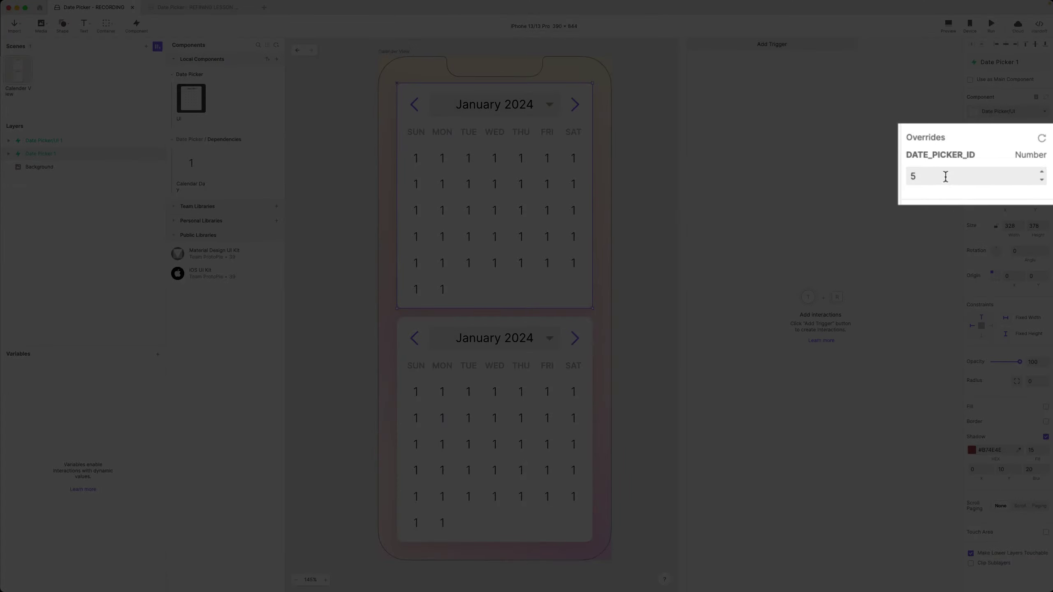
{"action": "left_click", "coordinate": [990, 171]}
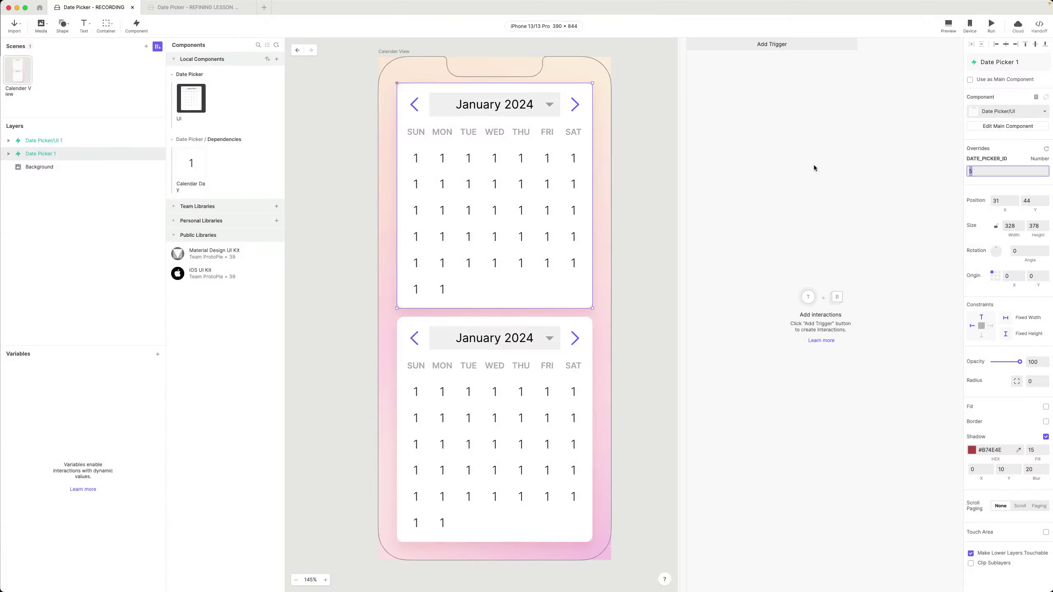
{"action": "left_click", "coordinate": [813, 167]}
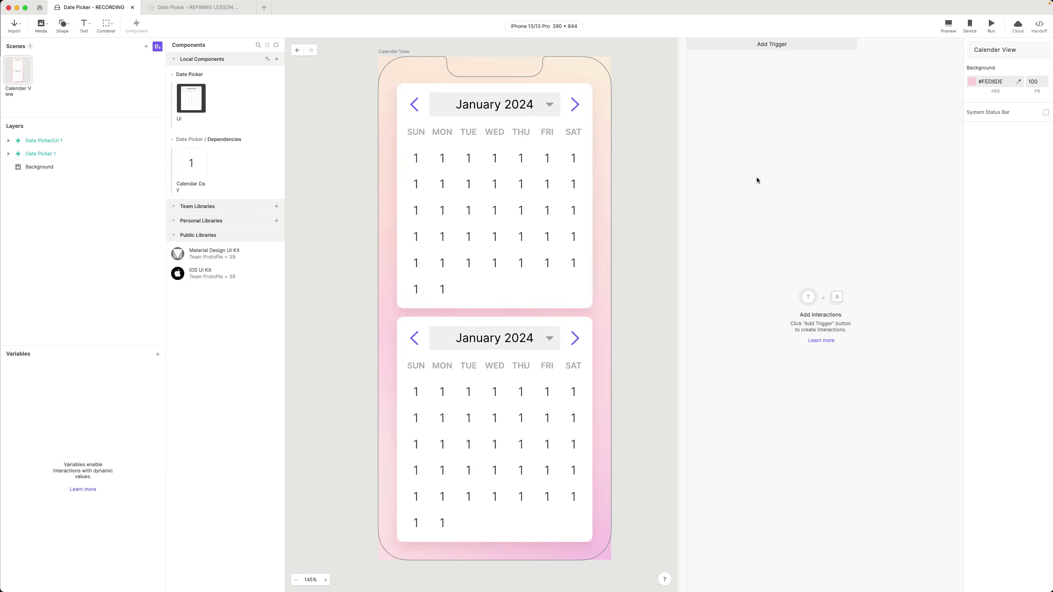
Step: Delete the lower date picker and move the remaining one down to about Y 243
{"action": "left_click", "coordinate": [499, 362]}
{"action": "key", "text": "Delete"}
{"action": "left_click", "coordinate": [517, 152]}
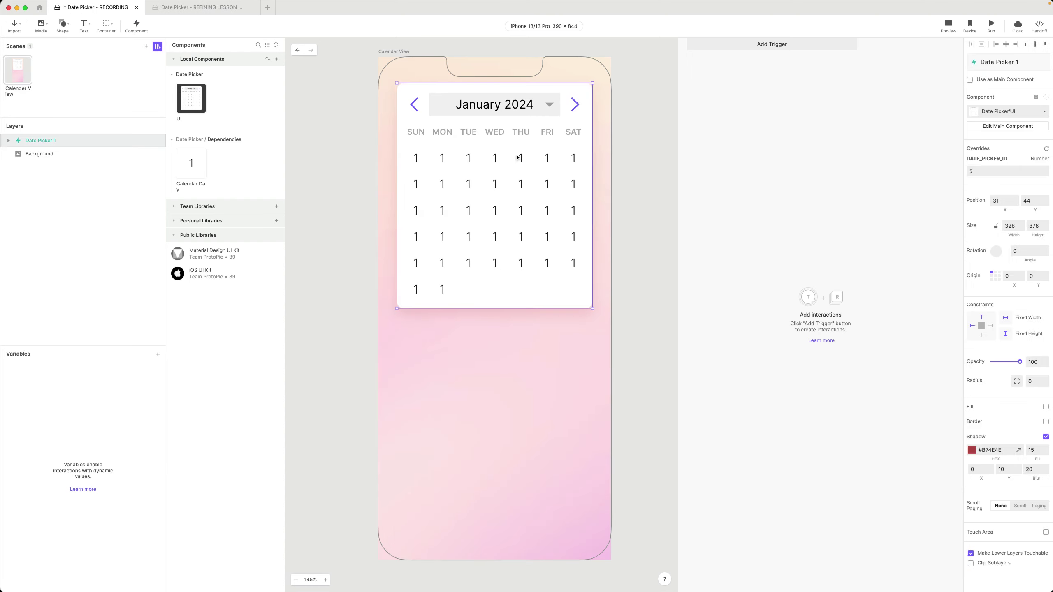
{"action": "left_click_drag", "start_coordinate": [506, 164], "coordinate": [496, 278]}
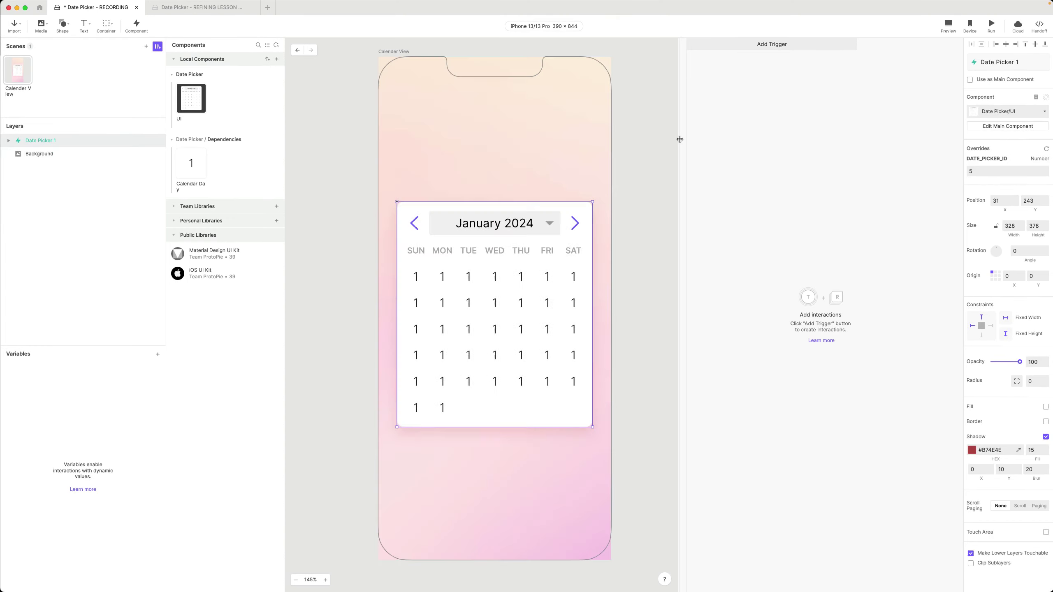
Step: Draw an empty text layer about 329 × 59 directly above the date picker, matching its width
{"action": "left_click", "coordinate": [84, 25]}
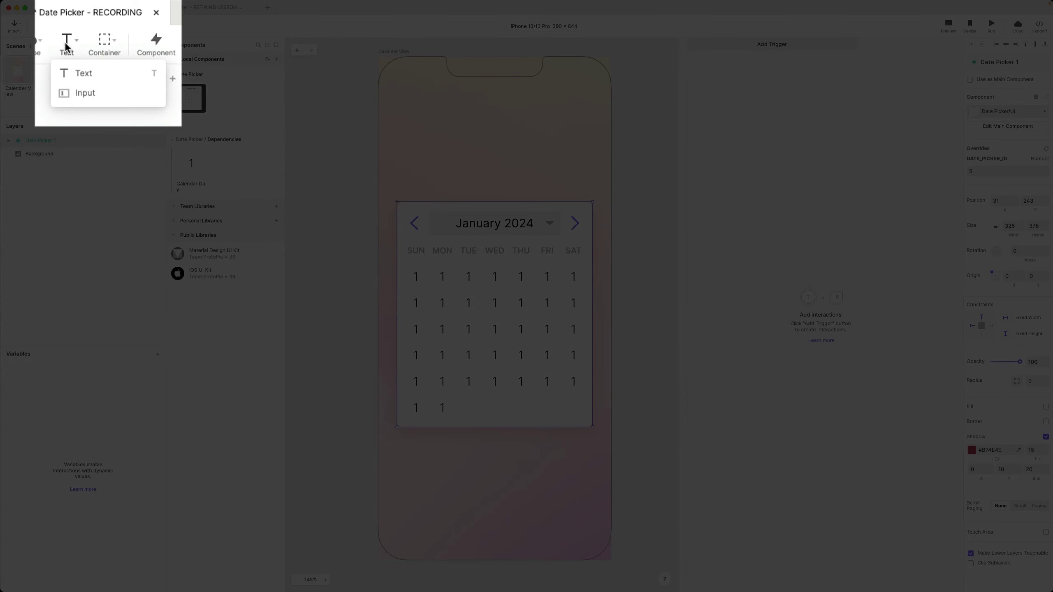
{"action": "left_click", "coordinate": [94, 70]}
{"action": "left_click_drag", "start_coordinate": [396, 159], "coordinate": [591, 194]}
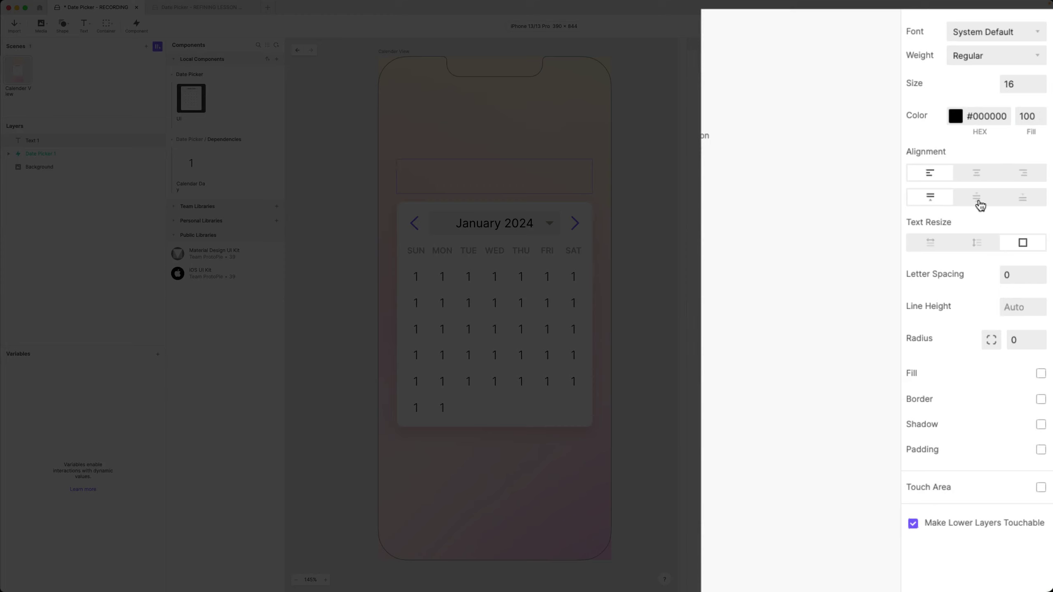
Step: Center the new layer's text horizontally and vertically and set its font size to 24
{"action": "left_click", "coordinate": [979, 201]}
{"action": "left_click", "coordinate": [976, 173]}
{"action": "left_click", "coordinate": [1020, 88]}
{"action": "type", "text": "4"}
{"action": "key", "text": "BackSpace"}
{"action": "type", "text": "24"}
{"action": "key", "text": "Return"}
Step: Give the text layer a white #FFFFFF fill and a corner radius of 12
{"action": "left_click", "coordinate": [1040, 374]}
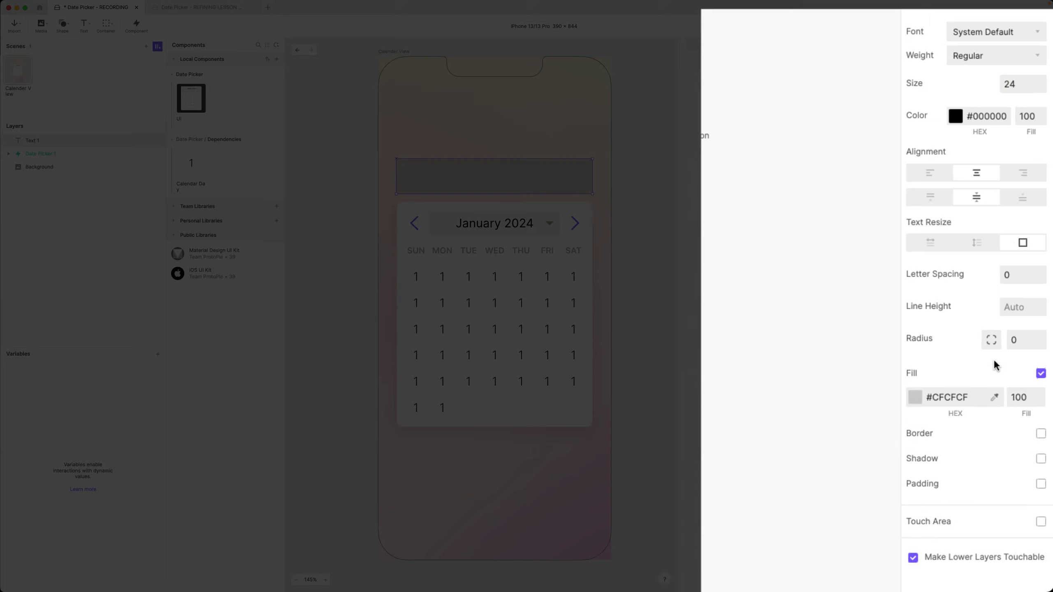
{"action": "left_click", "coordinate": [914, 397]}
{"action": "left_click_drag", "start_coordinate": [862, 326], "coordinate": [714, 245]}
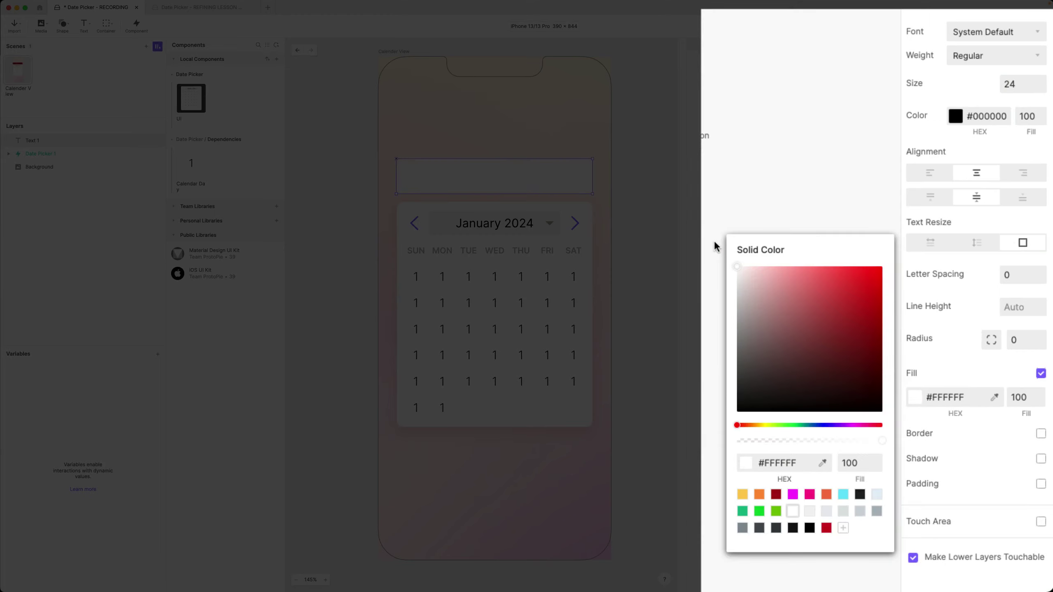
{"action": "left_click", "coordinate": [1044, 340]}
{"action": "left_click", "coordinate": [1019, 340]}
{"action": "type", "text": "12"}
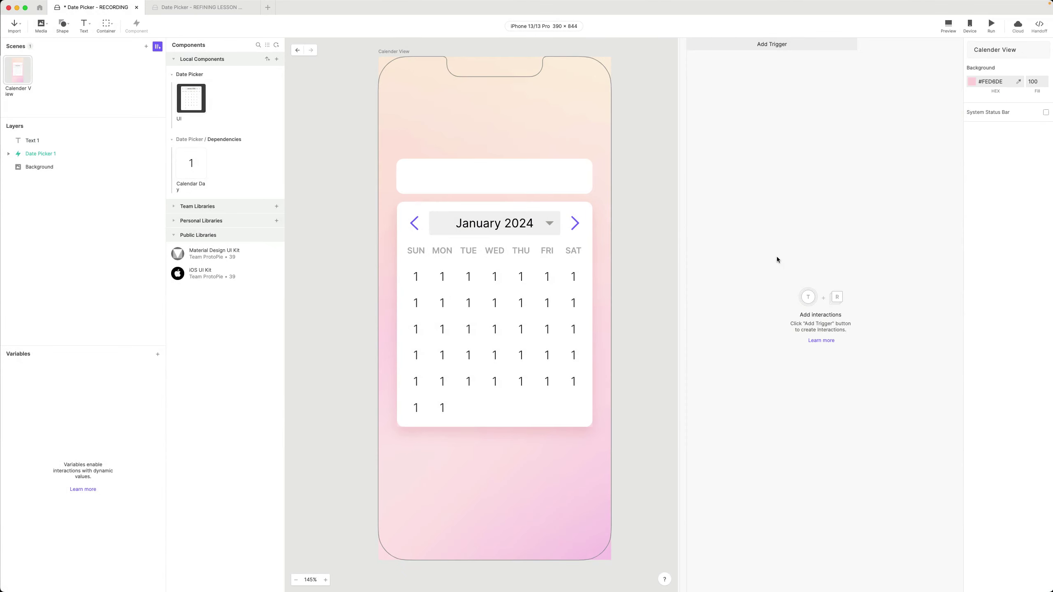
Step: Enter "Select..." as the content of the white text layer
{"action": "double_click", "coordinate": [495, 178]}
{"action": "type", "text": "Select..."}
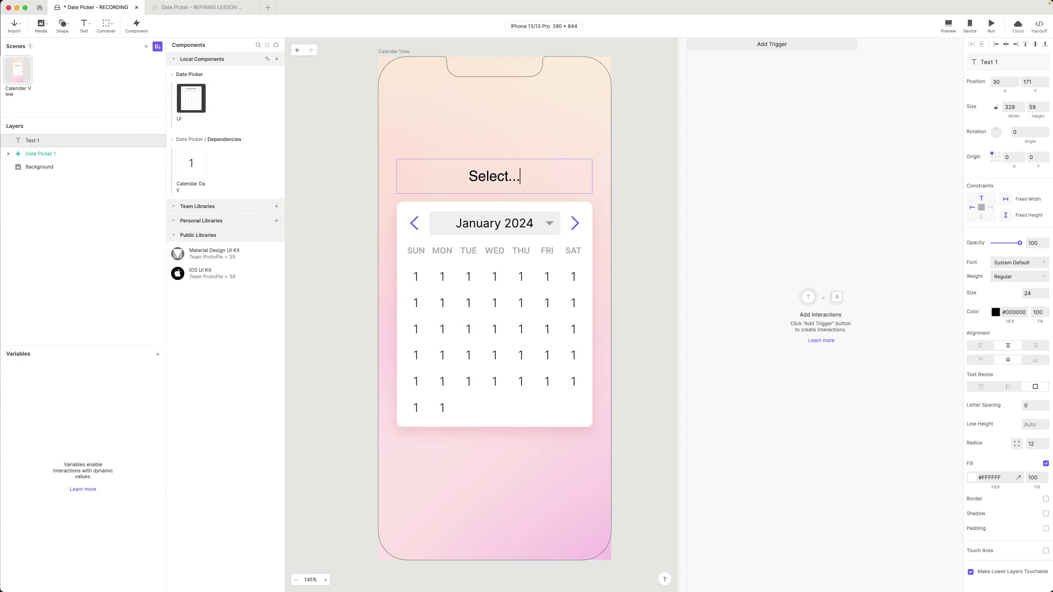
{"action": "left_click", "coordinate": [866, 191]}
{"action": "left_click", "coordinate": [537, 181]}
{"action": "left_click", "coordinate": [566, 215]}
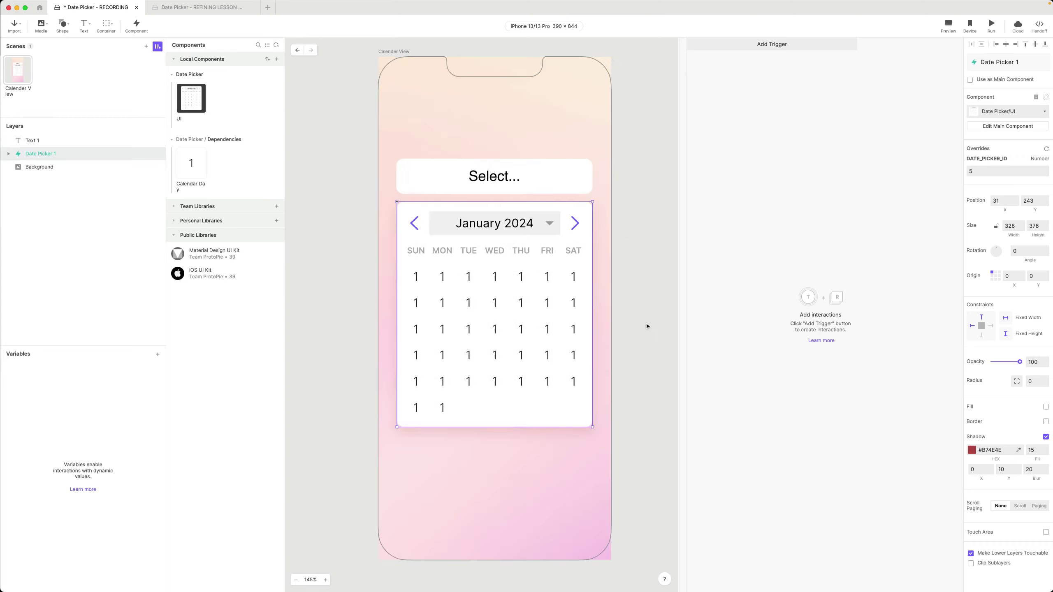
{"action": "left_click", "coordinate": [531, 177]}
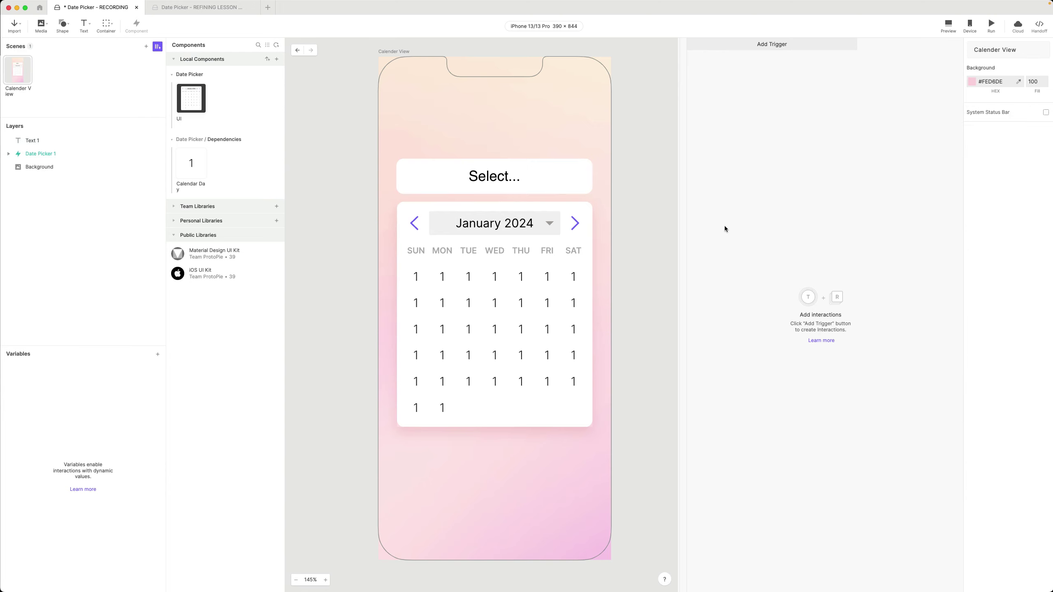
Step: Set the opacity of Date Picker 1 to 0
{"action": "left_click", "coordinate": [567, 241]}
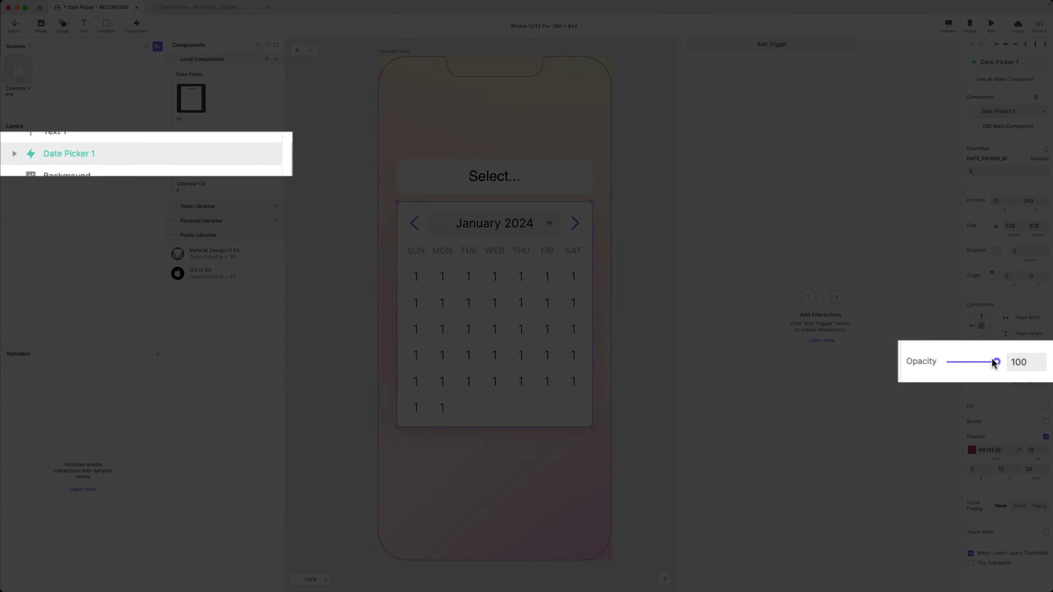
{"action": "left_click_drag", "start_coordinate": [1000, 362], "coordinate": [949, 361]}
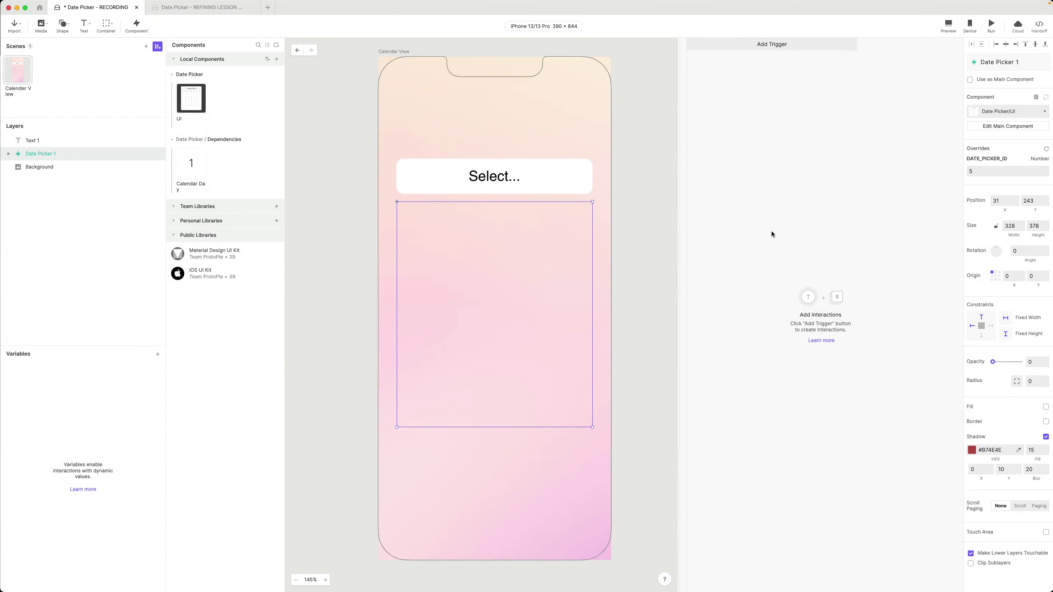
Step: Add a Tap trigger to the "Select..." text layer
{"action": "left_click", "coordinate": [536, 174]}
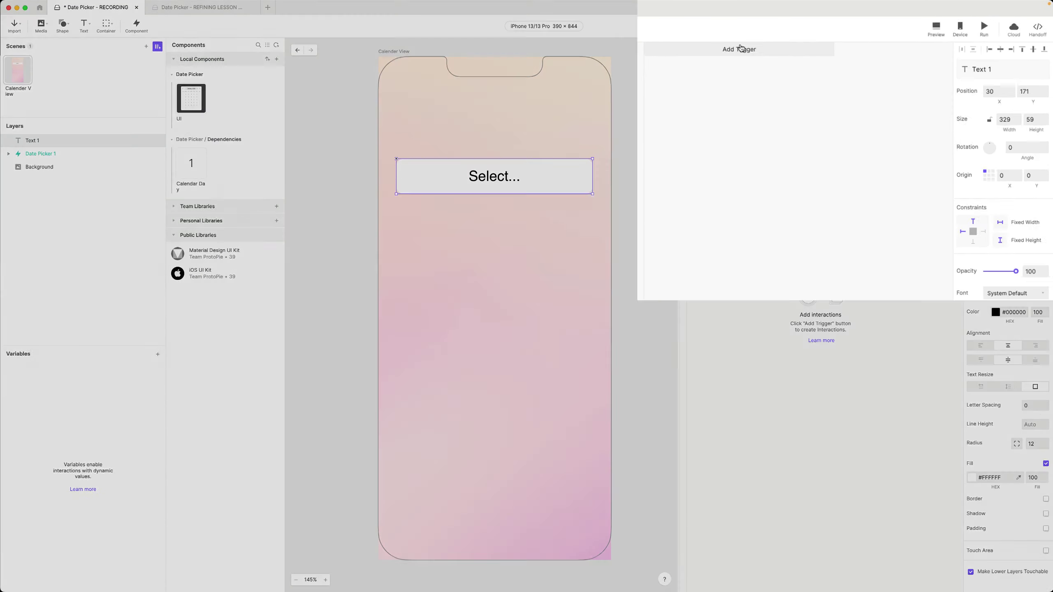
{"action": "left_click", "coordinate": [741, 49]}
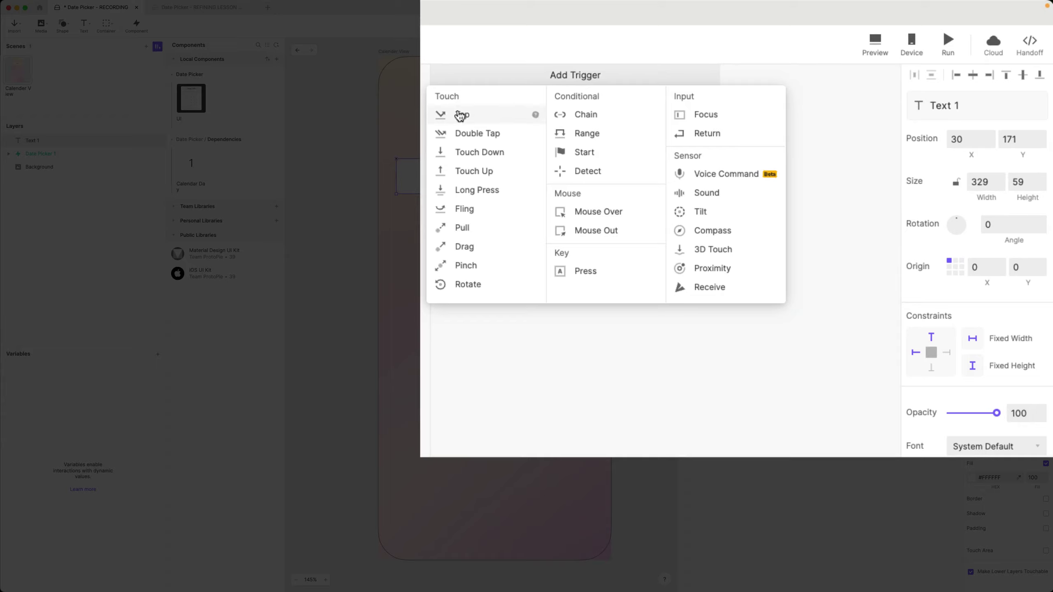
{"action": "left_click", "coordinate": [452, 112]}
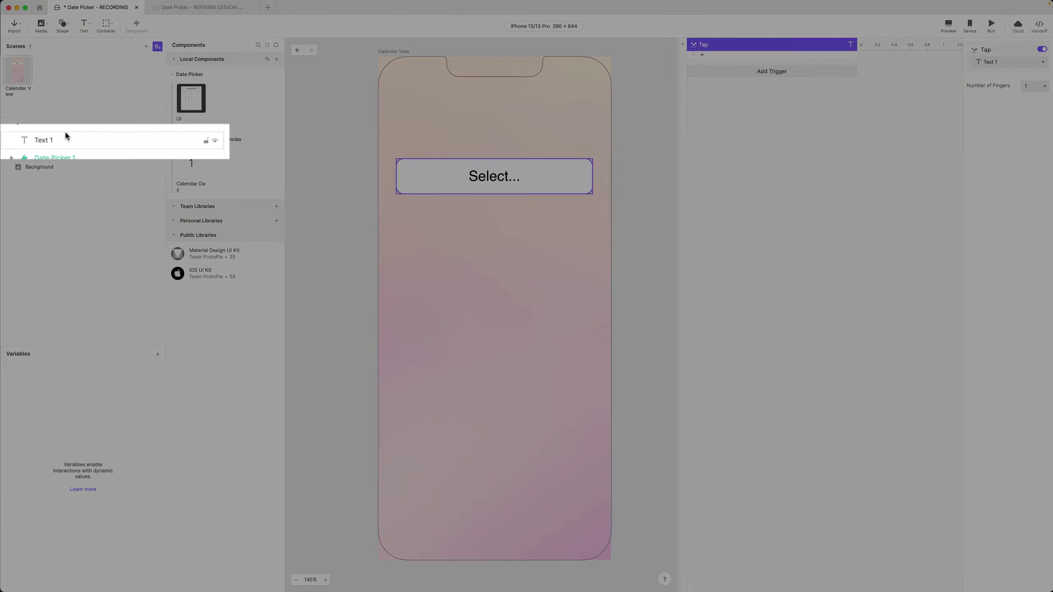
Step: Rename the "Select..." text layer as Date
{"action": "left_click", "coordinate": [33, 141]}
{"action": "double_click", "coordinate": [55, 141]}
{"action": "type", "text": "Date"}
{"action": "key", "text": "Return"}
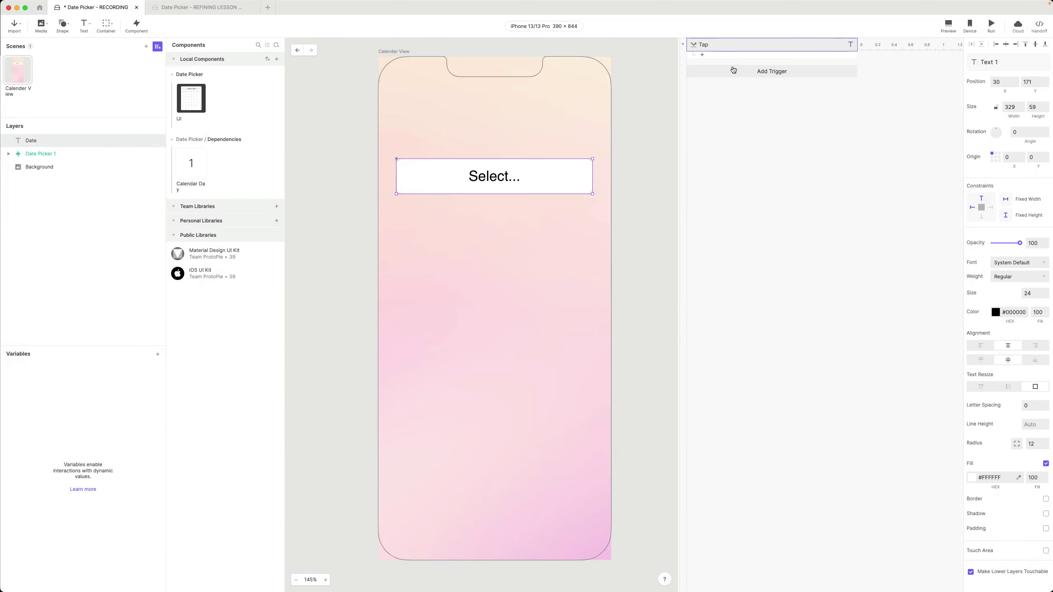
Step: Add an Opacity response to the Tap trigger that sets Date Picker 1 to 100
{"action": "left_click", "coordinate": [739, 46]}
{"action": "left_click", "coordinate": [731, 56]}
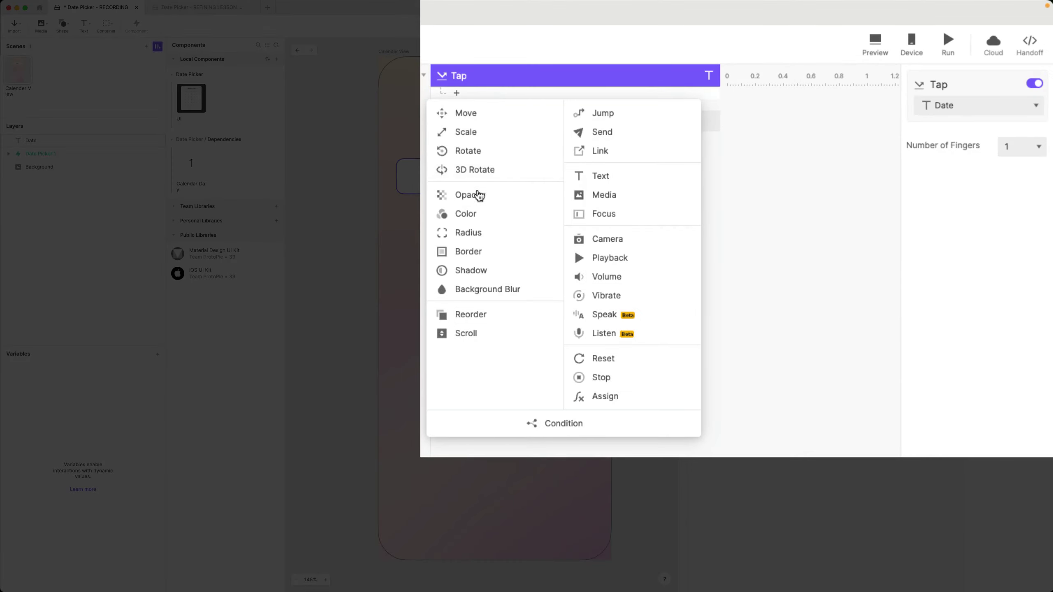
{"action": "left_click", "coordinate": [480, 193]}
{"action": "left_click", "coordinate": [965, 106]}
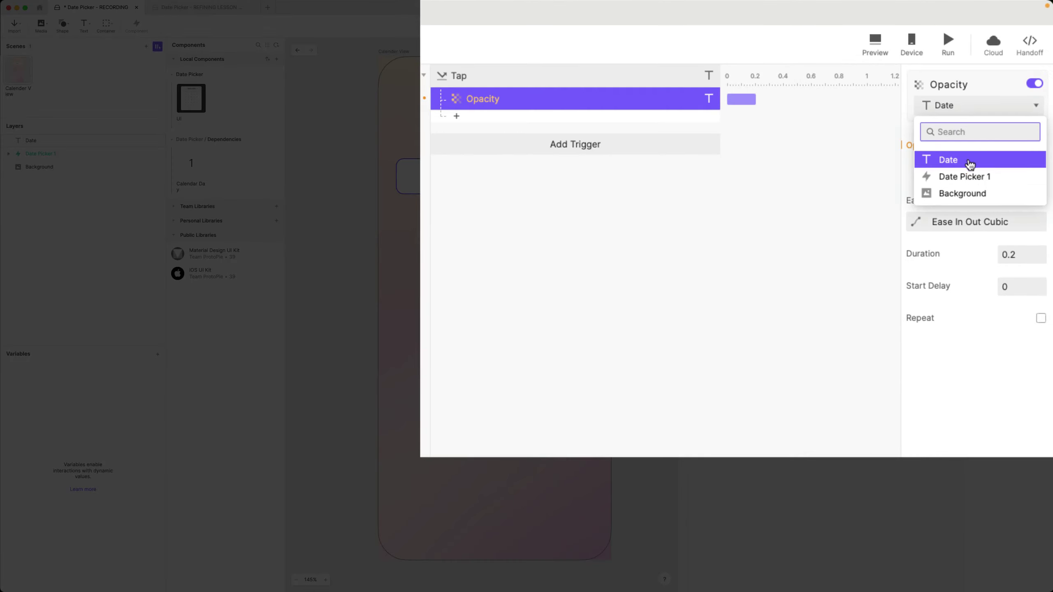
{"action": "left_click", "coordinate": [970, 177]}
{"action": "left_click_drag", "start_coordinate": [952, 169], "coordinate": [996, 169]}
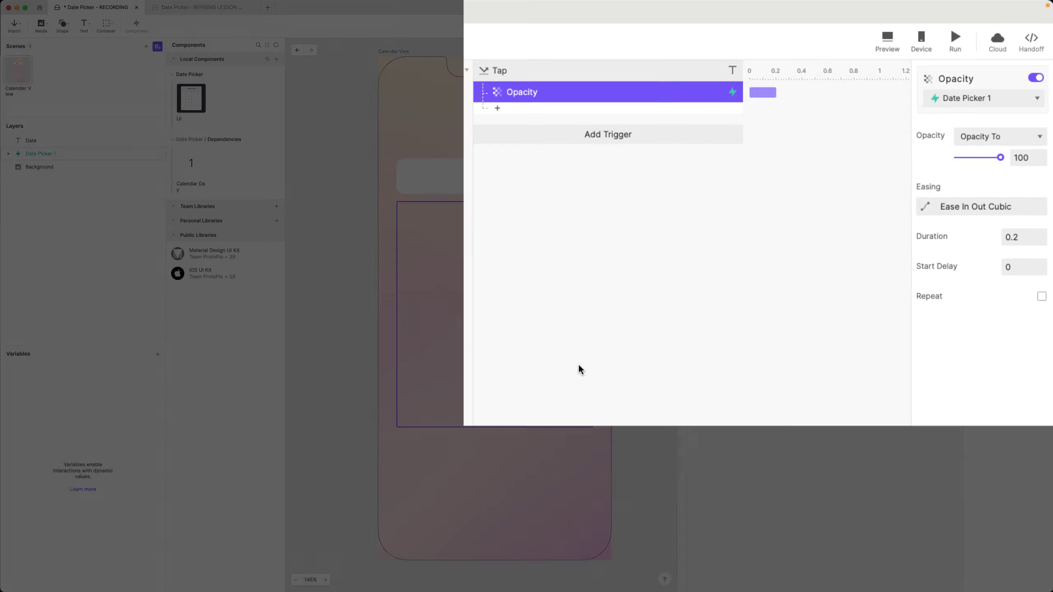
{"action": "left_click", "coordinate": [872, 170]}
Step: Preview the prototype, reveal the calendar from the "Select..." field, try several February dates, and close the preview
{"action": "left_click", "coordinate": [947, 26]}
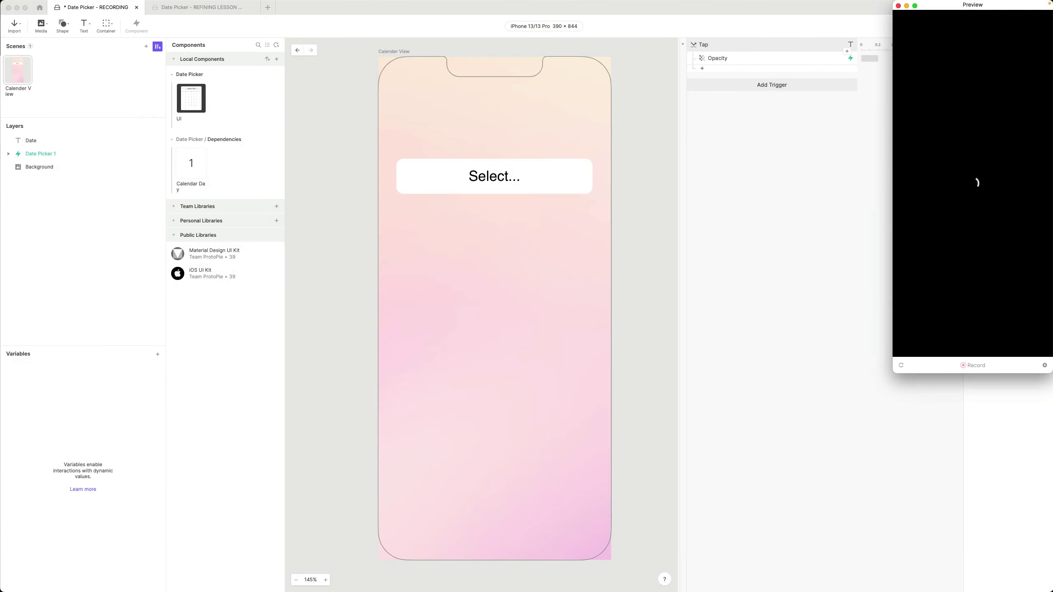
{"action": "left_click", "coordinate": [960, 87]}
{"action": "left_click_drag", "start_coordinate": [944, 5], "coordinate": [708, 97]}
{"action": "left_click", "coordinate": [734, 290]}
{"action": "left_click", "coordinate": [720, 308]}
{"action": "left_click", "coordinate": [772, 290]}
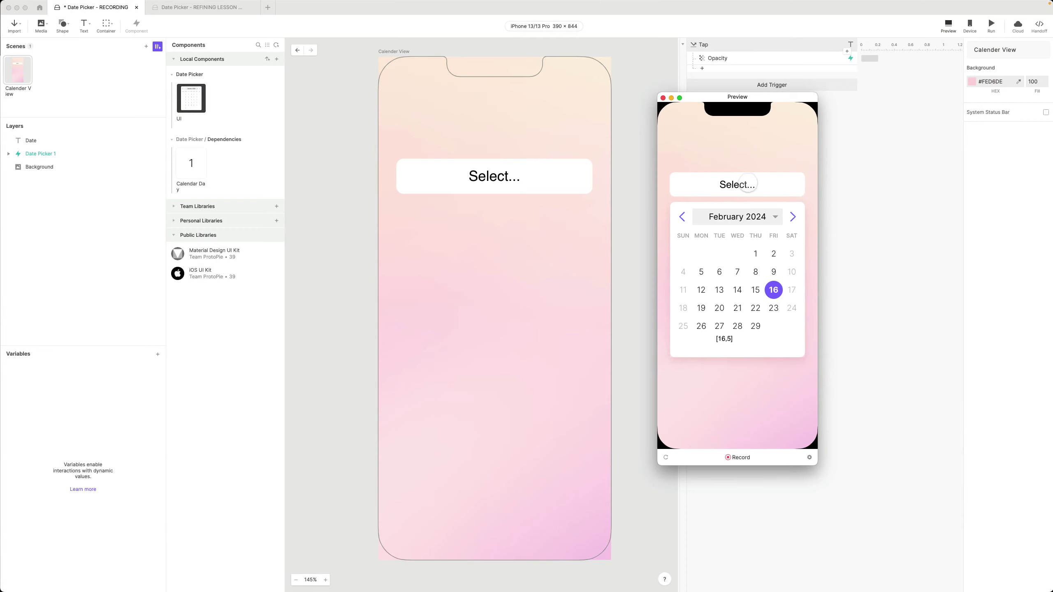
{"action": "left_click", "coordinate": [663, 97]}
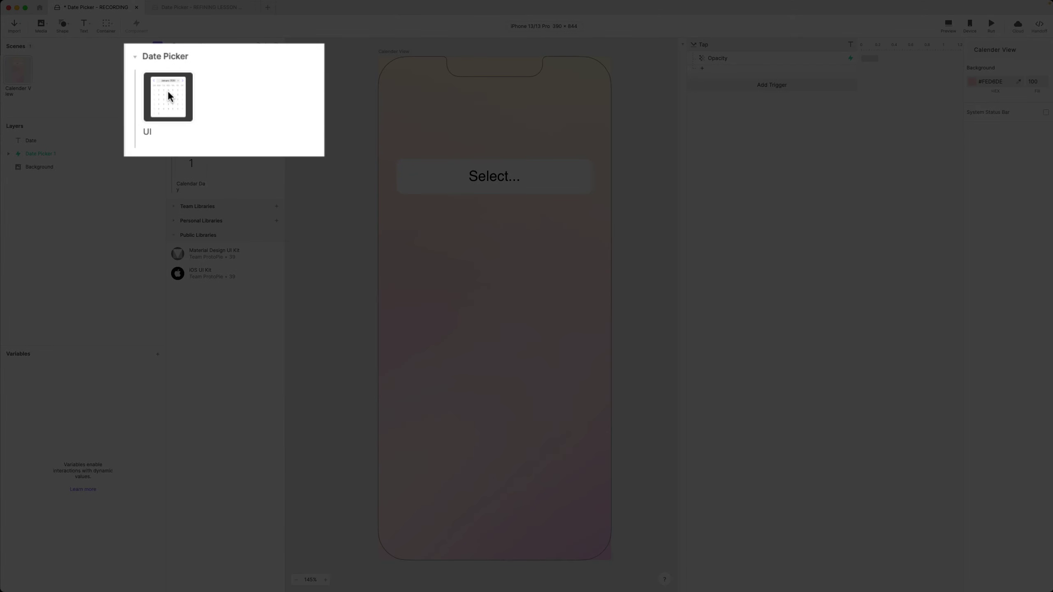
Step: Open the Date Picker UI component for editing and review the DATEPICKER_SELECT_DAY trigger, its condition and the selectedDate assignment
{"action": "double_click", "coordinate": [195, 98]}
{"action": "scroll", "coordinate": [767, 311], "scroll_direction": "down", "scroll_amount": 10}
{"action": "scroll", "coordinate": [767, 311], "scroll_direction": "down", "scroll_amount": 1}
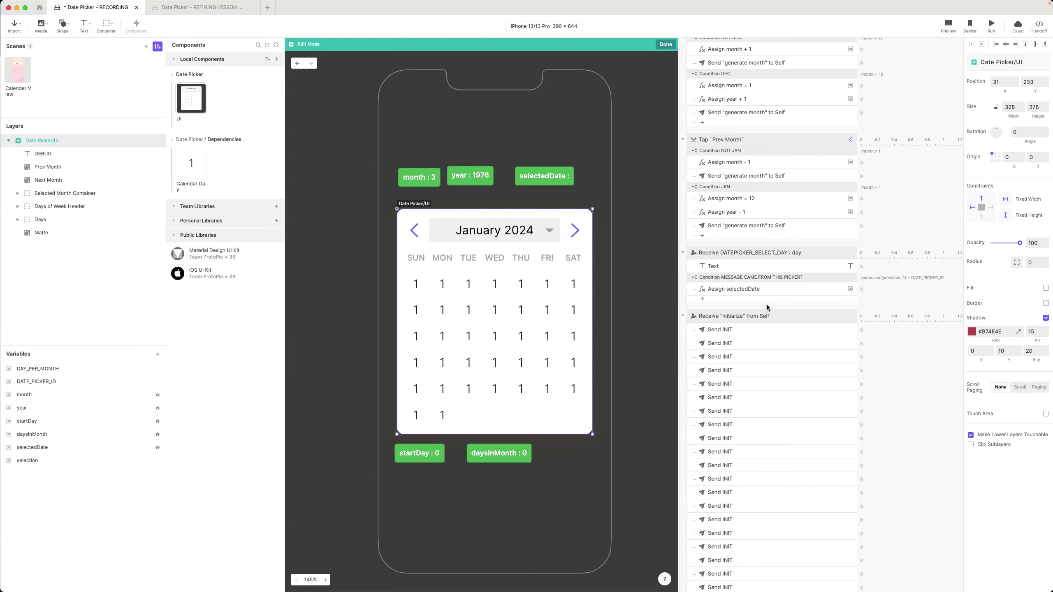
{"action": "left_click", "coordinate": [755, 254]}
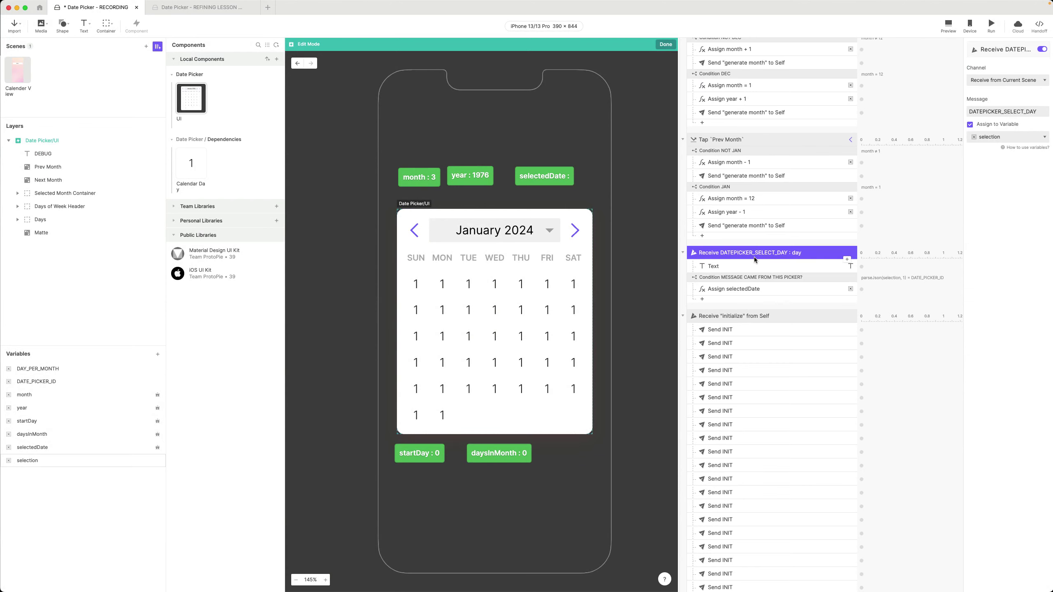
{"action": "left_click", "coordinate": [760, 278]}
{"action": "left_click", "coordinate": [765, 288]}
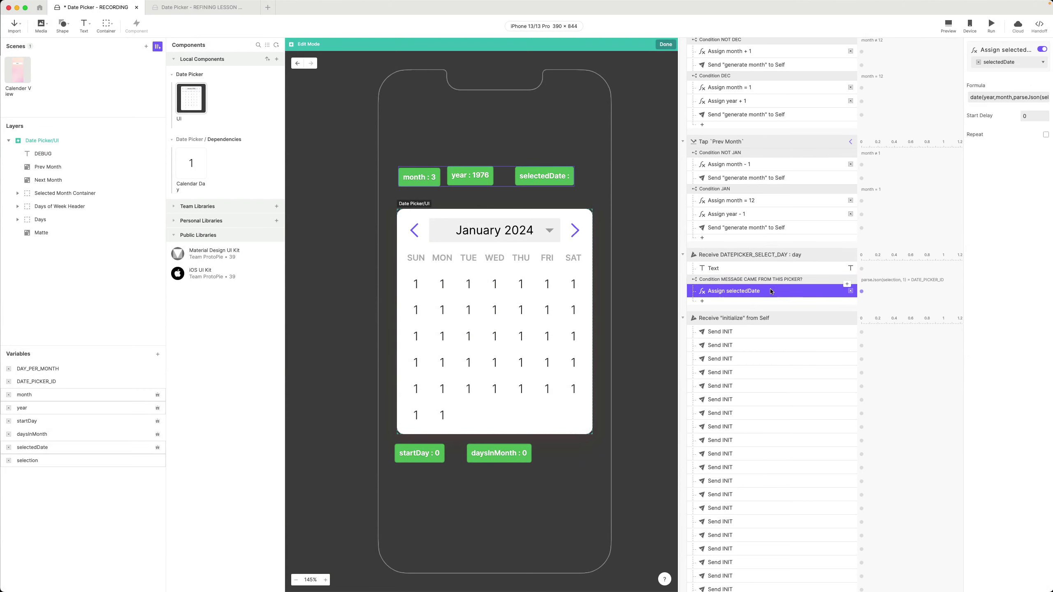
{"action": "scroll", "coordinate": [759, 295], "scroll_direction": "down", "scroll_amount": 2}
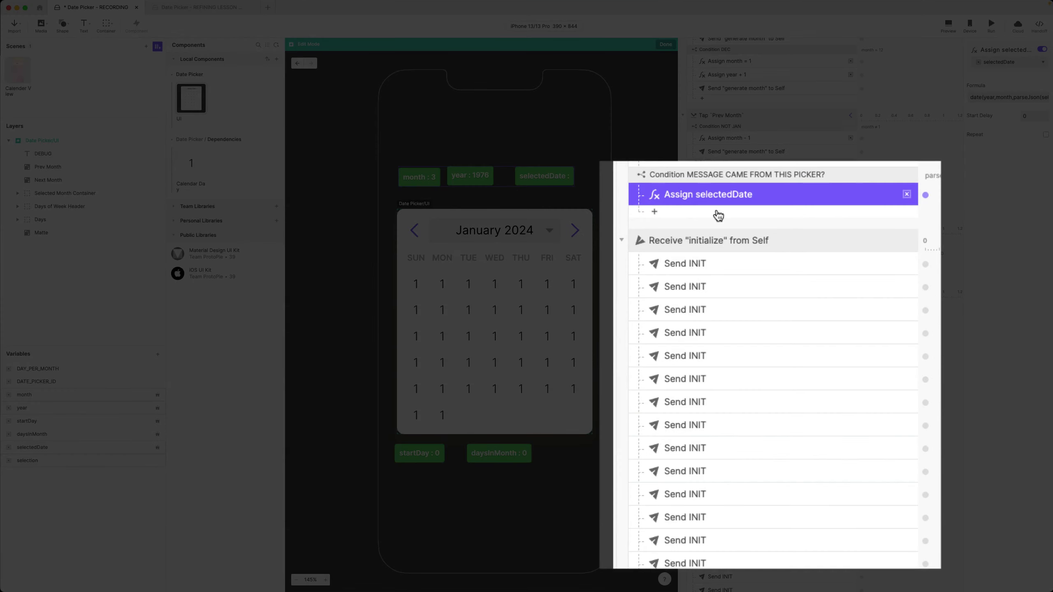
Step: Add a Send response after the selectedDate assignment and set its channel to Send to Parent
{"action": "left_click", "coordinate": [678, 243]}
{"action": "left_click", "coordinate": [822, 251]}
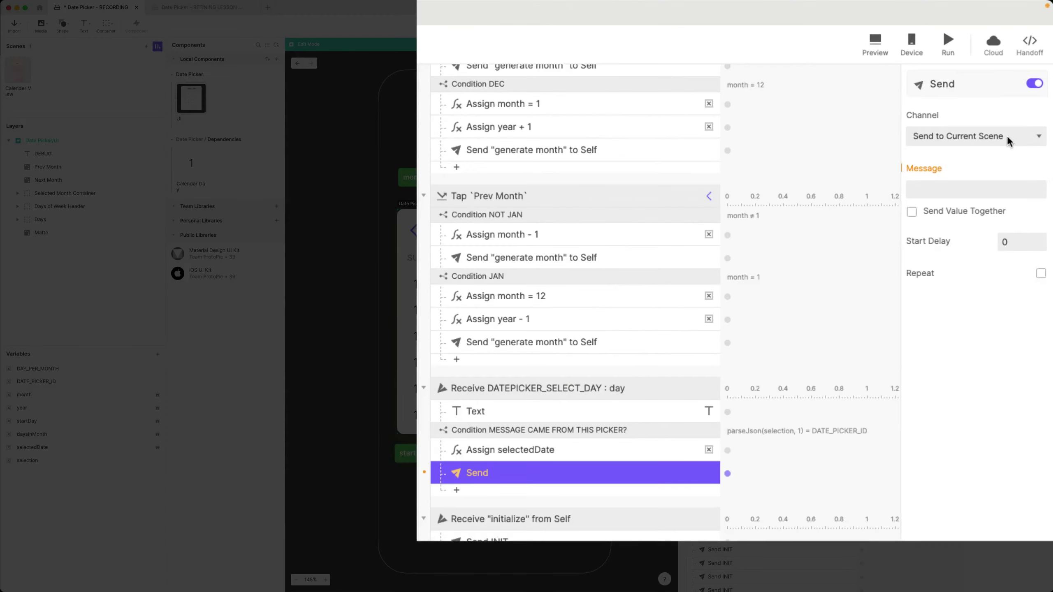
{"action": "left_click", "coordinate": [1025, 80]}
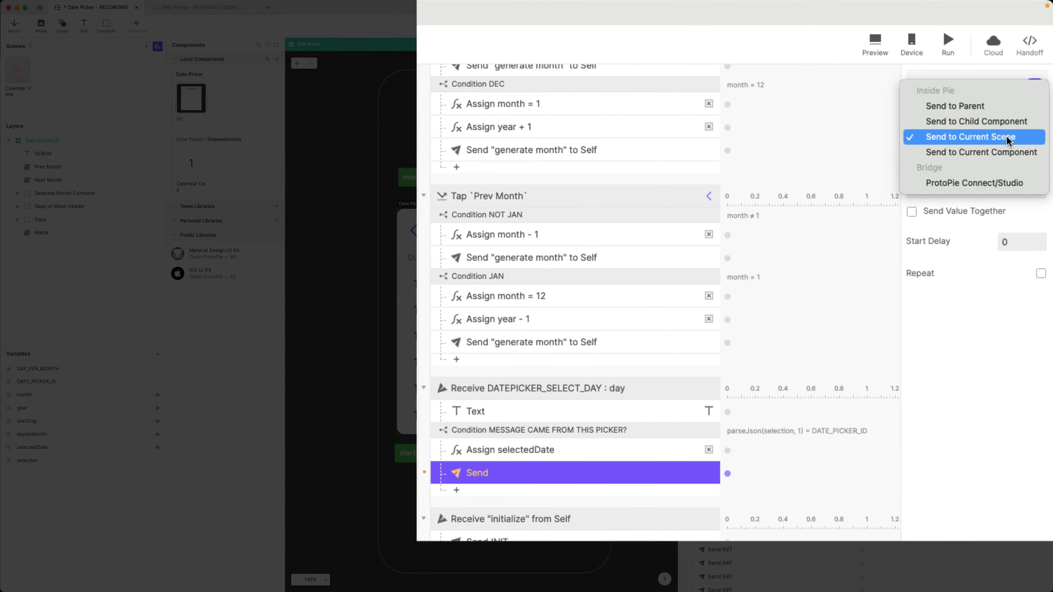
{"action": "left_click", "coordinate": [971, 107]}
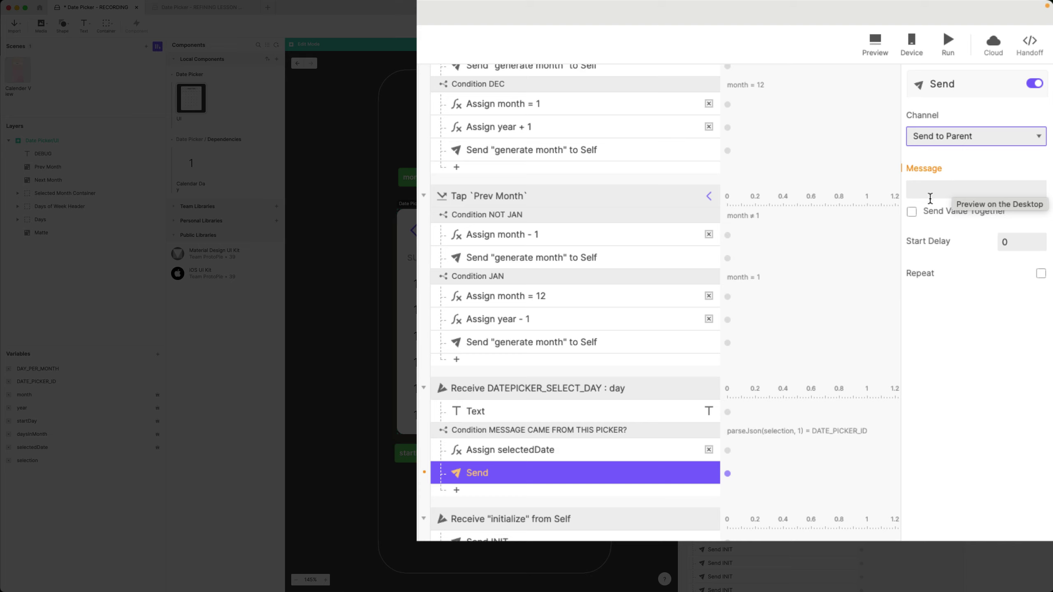
Step: Set the Send response's message to SELECTED_DATE and enable sending a value together with it
{"action": "left_click", "coordinate": [912, 211]}
{"action": "left_click", "coordinate": [932, 189]}
{"action": "type", "text": "SELE"}
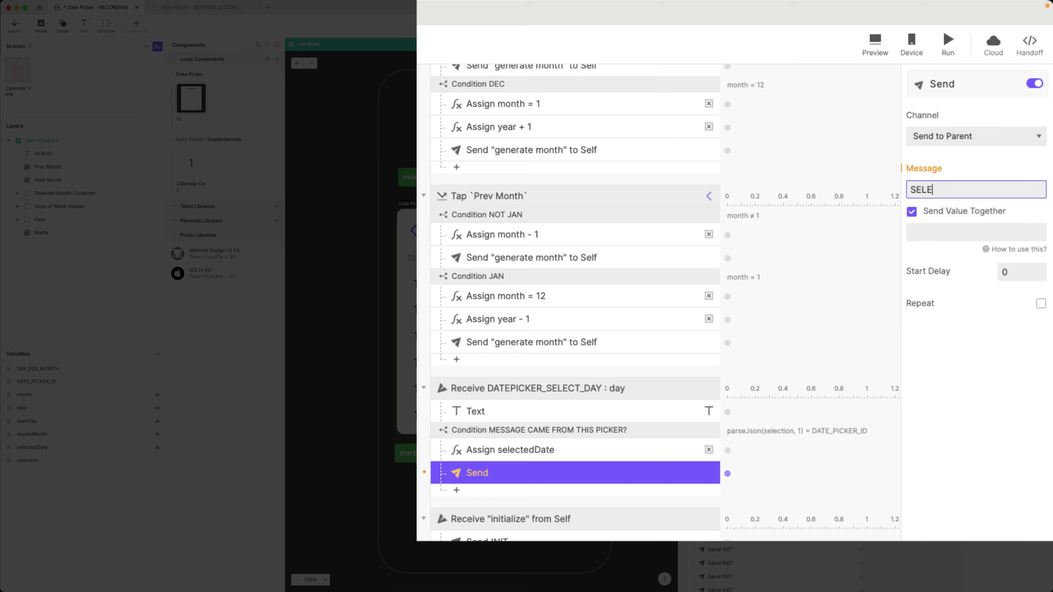
{"action": "type", "text": "CTED_DATE"}
{"action": "key", "text": "Return"}
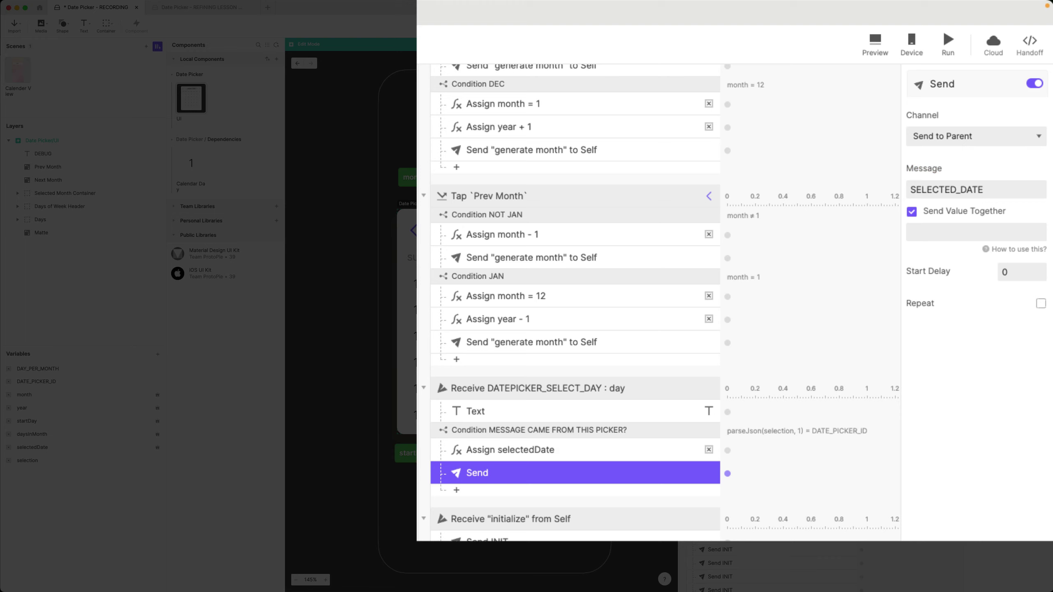
Step: Set the value sent with the SELECTED_DATE message to the selectedDate variable
{"action": "left_click", "coordinate": [949, 231]}
{"action": "left_click", "coordinate": [1030, 232]}
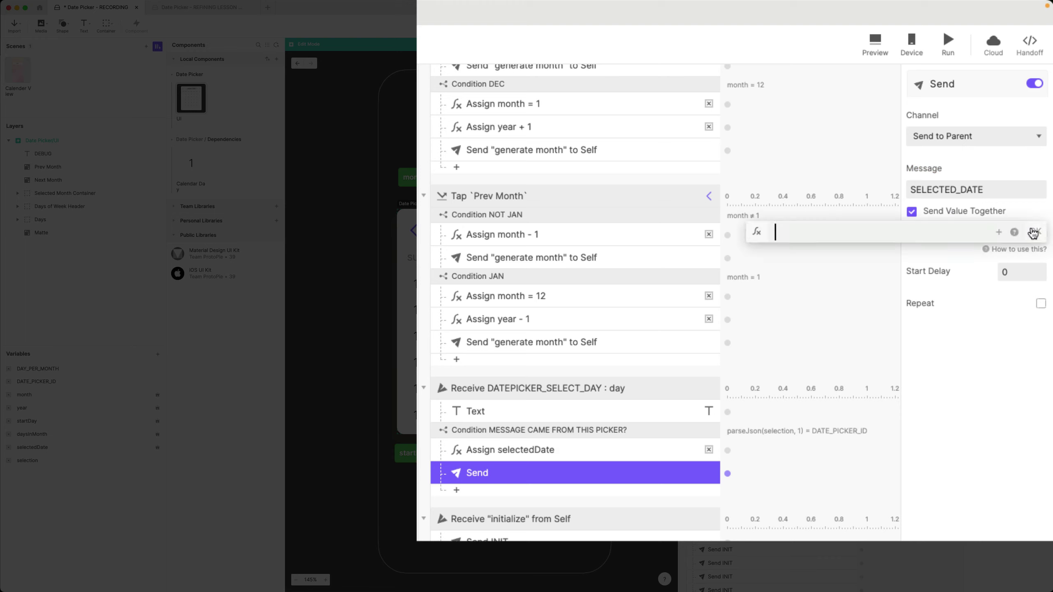
{"action": "left_click", "coordinate": [999, 233]}
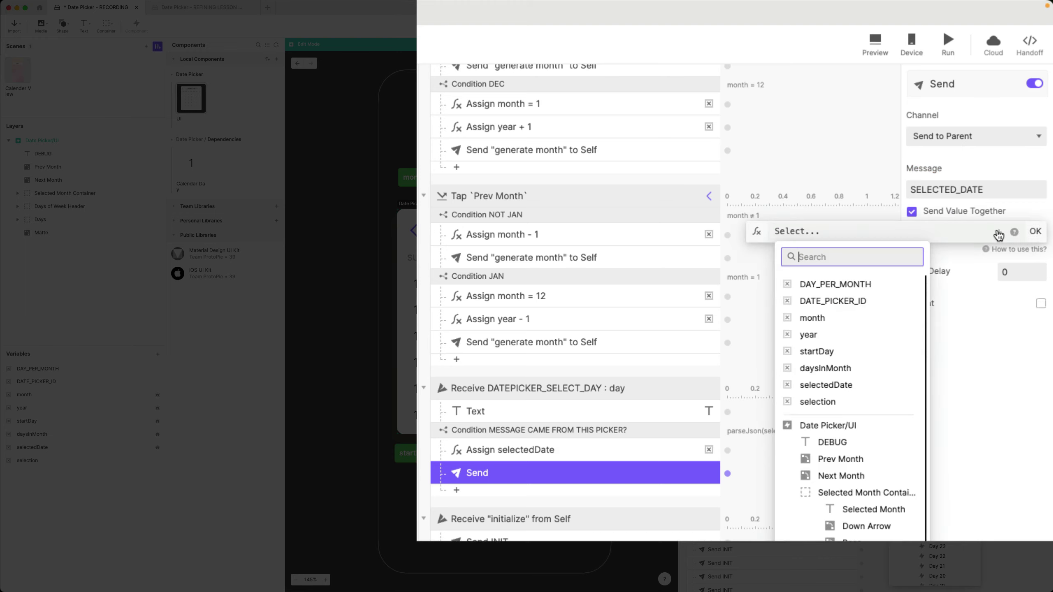
{"action": "left_click", "coordinate": [849, 385]}
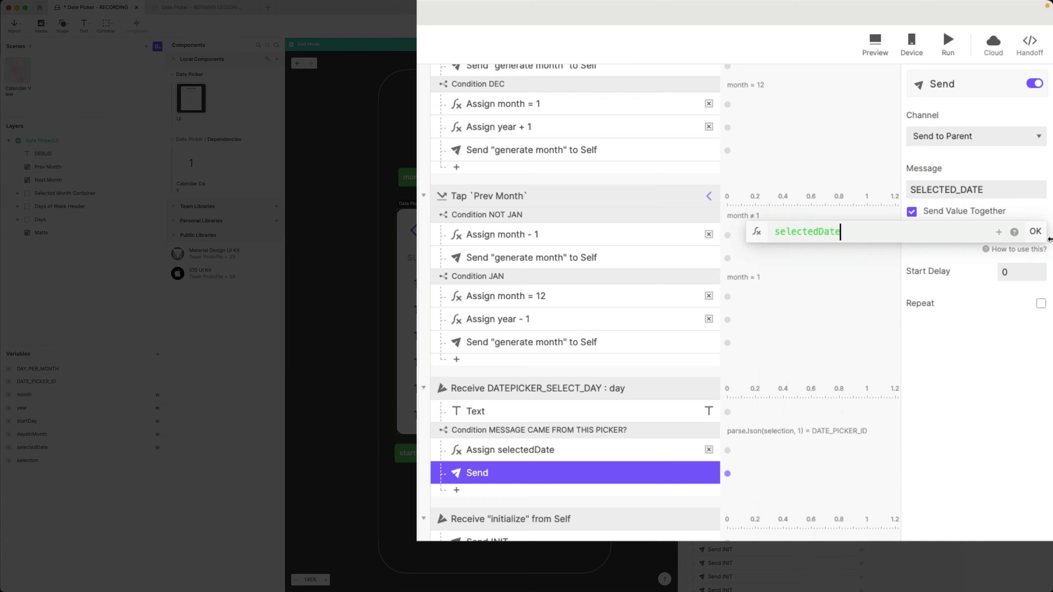
{"action": "left_click", "coordinate": [1033, 231]}
Step: Copy the message name and rename the Send response to "Send SELECTED_DATE : selectedDate to Parent"
{"action": "left_click", "coordinate": [992, 187]}
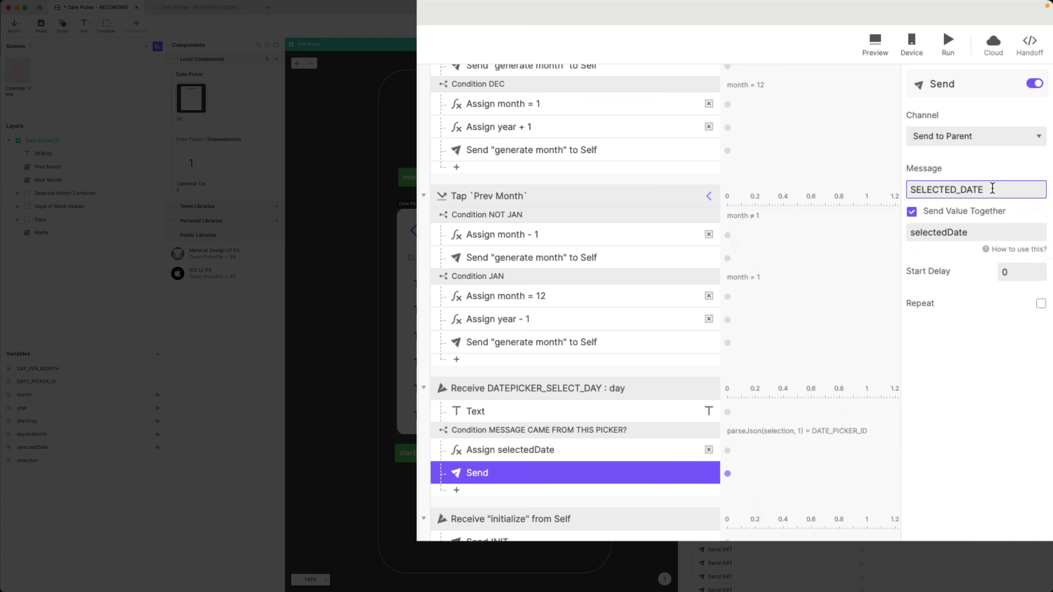
{"action": "double_click", "coordinate": [993, 188]}
{"action": "key", "text": "ctrl+c"}
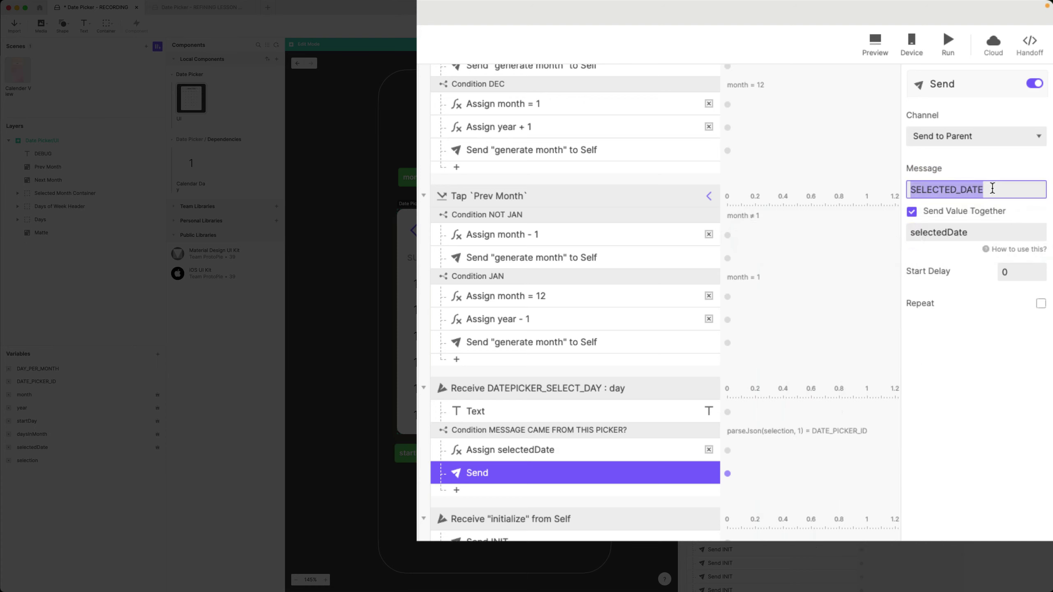
{"action": "double_click", "coordinate": [481, 473]}
{"action": "key", "text": "ctrl+v"}
{"action": "type", "text": ": se"}
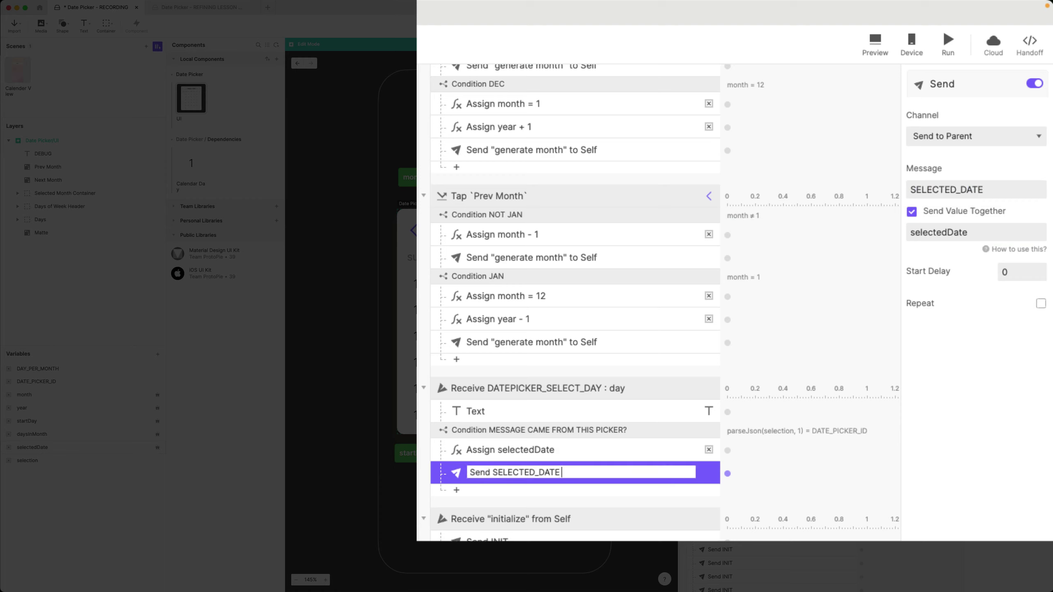
{"action": "type", "text": "lectedDate to Parent"}
{"action": "key", "text": "Return"}
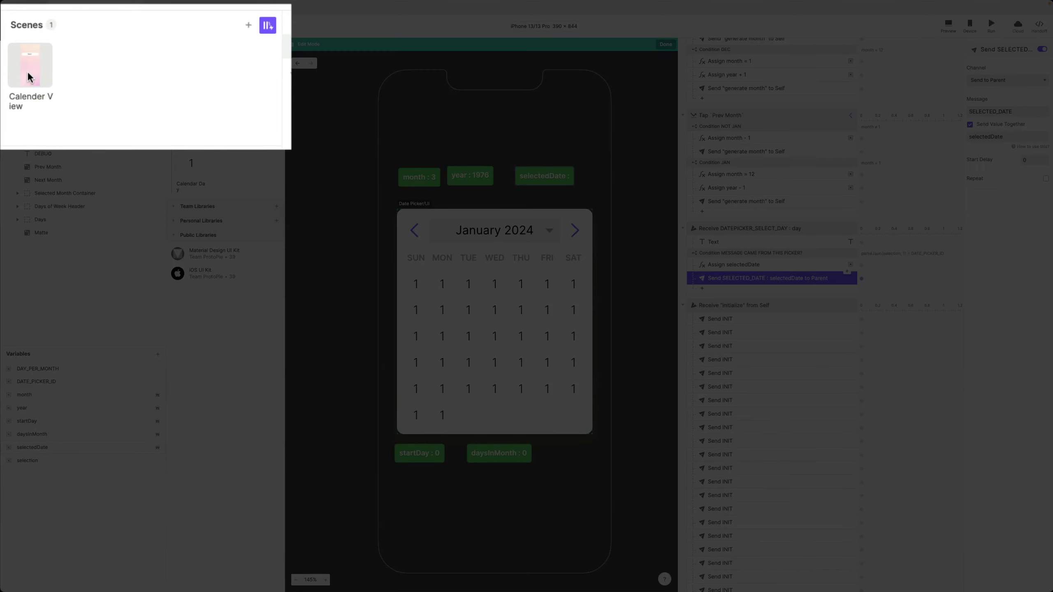
Step: Return to the Calender View scene and add a Receive trigger that receives from the Date Picker 1 component
{"action": "left_click", "coordinate": [28, 78]}
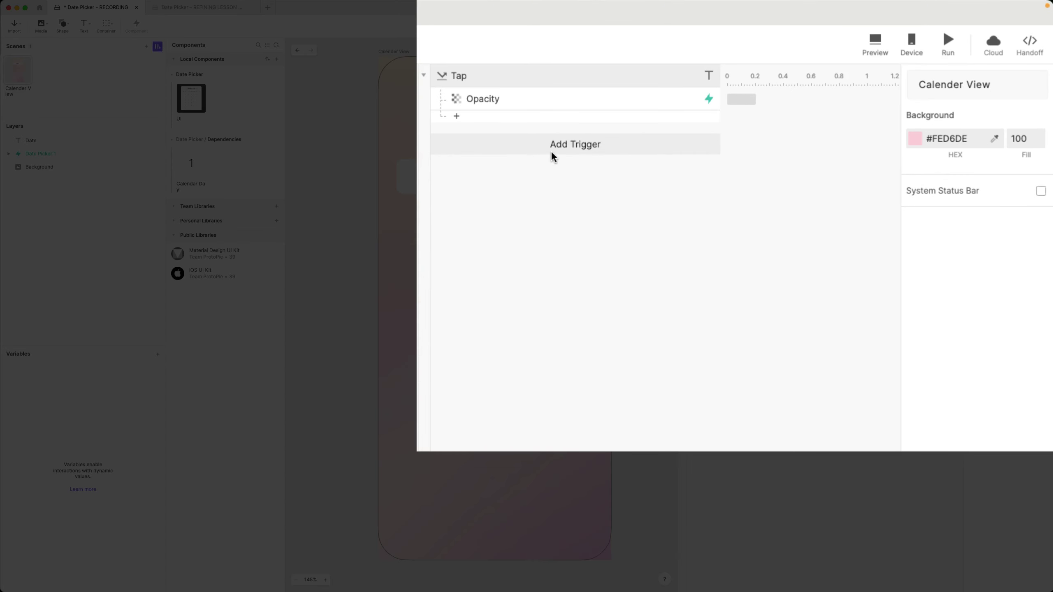
{"action": "left_click", "coordinate": [758, 89]}
{"action": "left_click", "coordinate": [709, 356]}
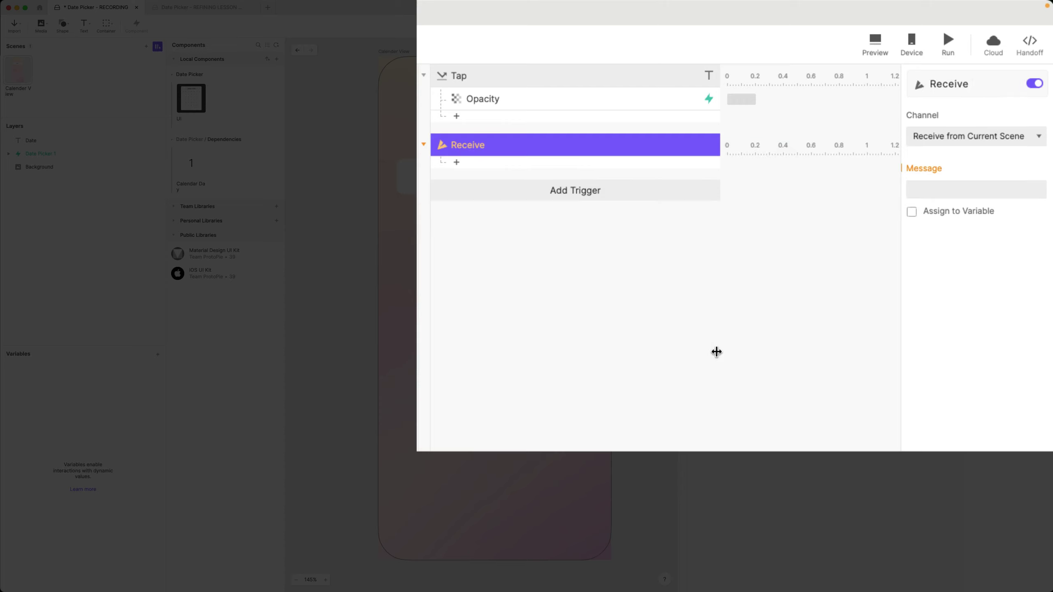
{"action": "left_click", "coordinate": [995, 137]}
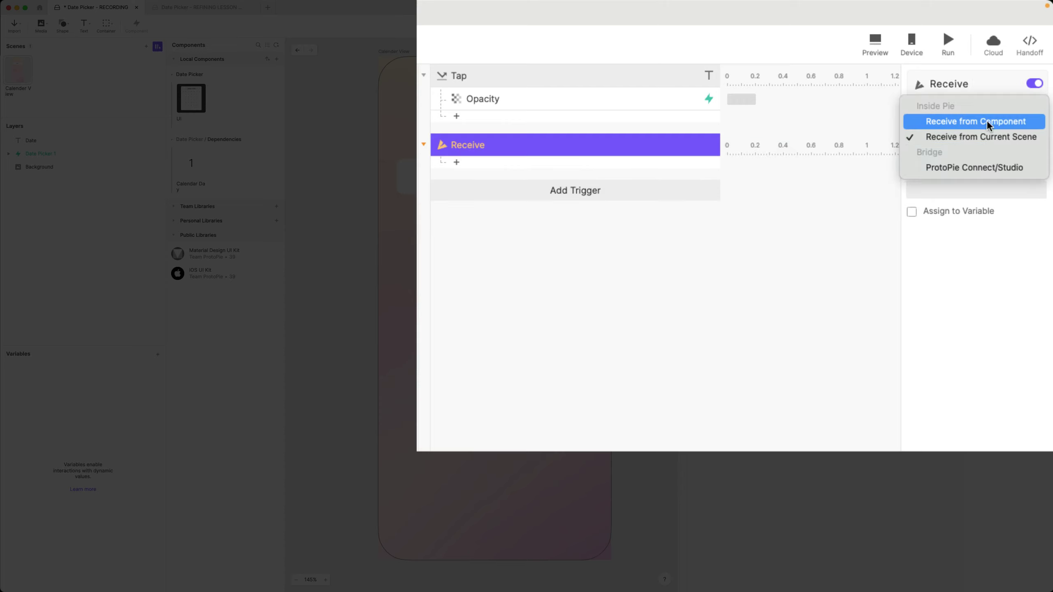
{"action": "left_click", "coordinate": [987, 121]}
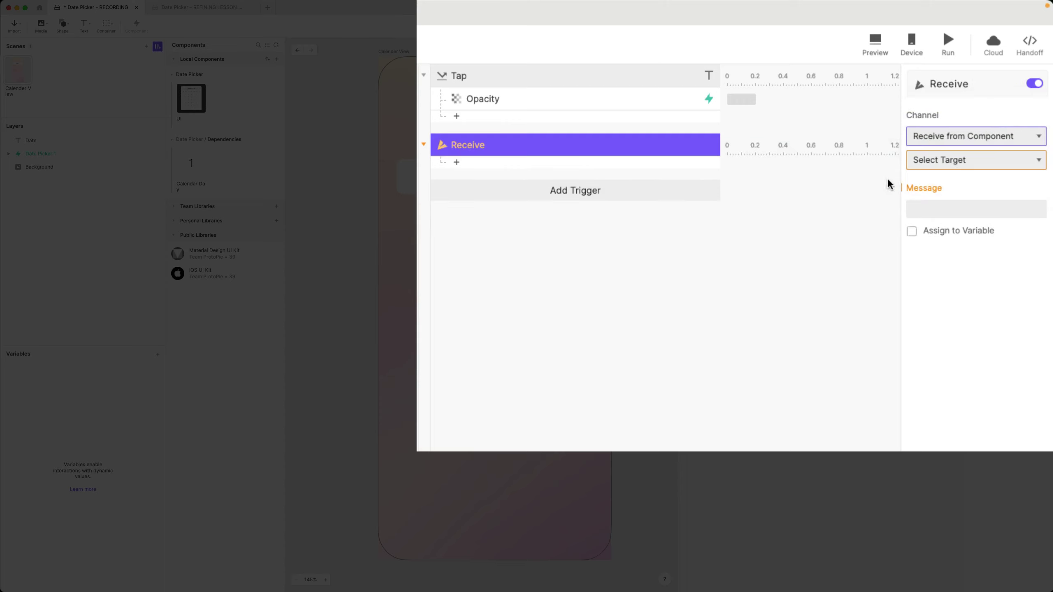
{"action": "left_click", "coordinate": [942, 161]}
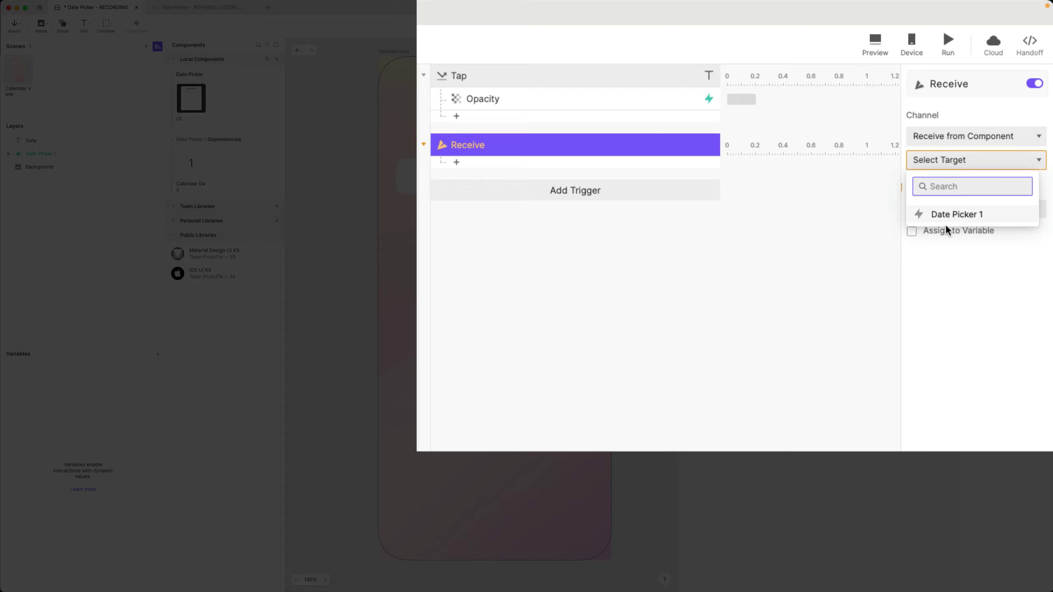
{"action": "left_click", "coordinate": [967, 223]}
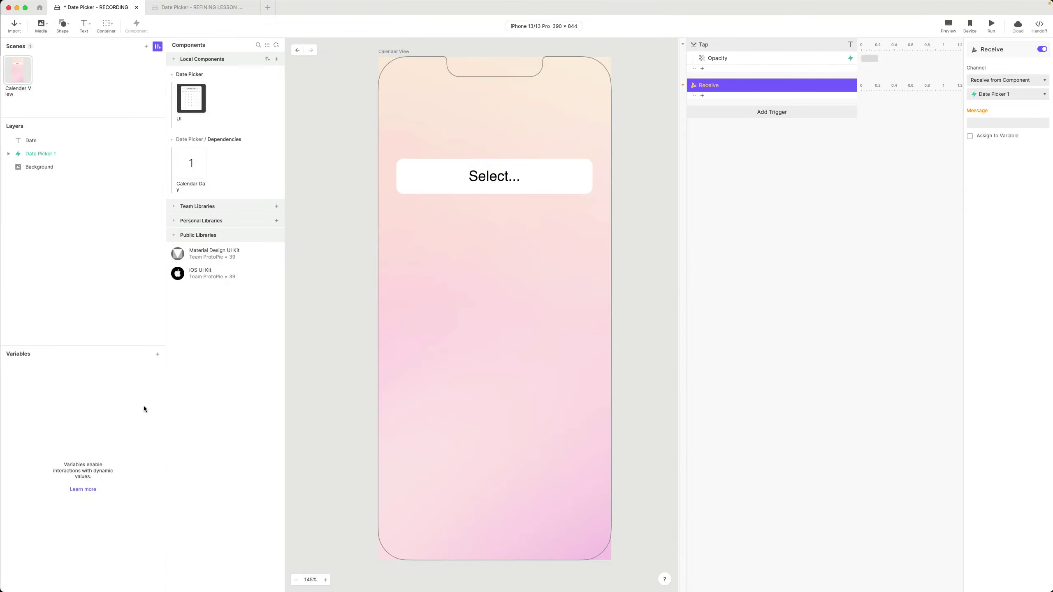
Step: Create a variable for this scene named date and set its type to Text
{"action": "left_click", "coordinate": [157, 353]}
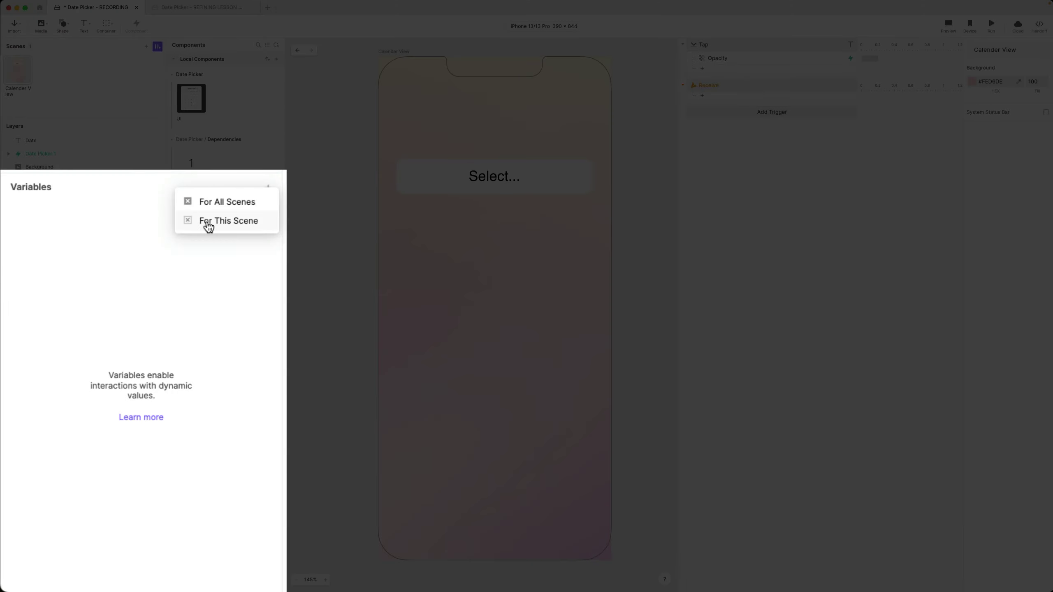
{"action": "left_click", "coordinate": [207, 226]}
{"action": "double_click", "coordinate": [65, 214]}
{"action": "type", "text": "date"}
{"action": "key", "text": "Return"}
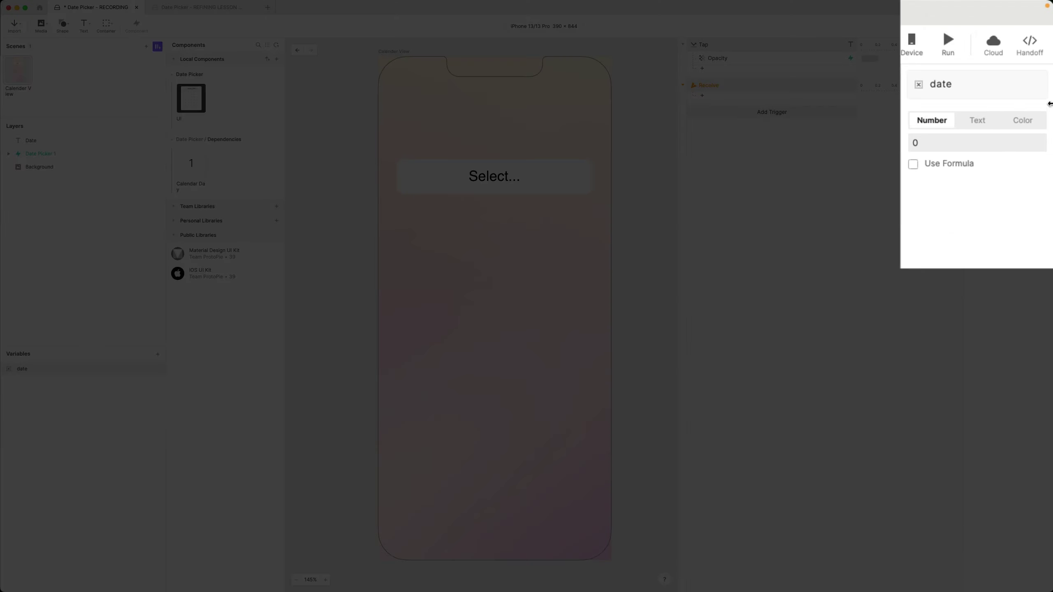
{"action": "left_click", "coordinate": [972, 122]}
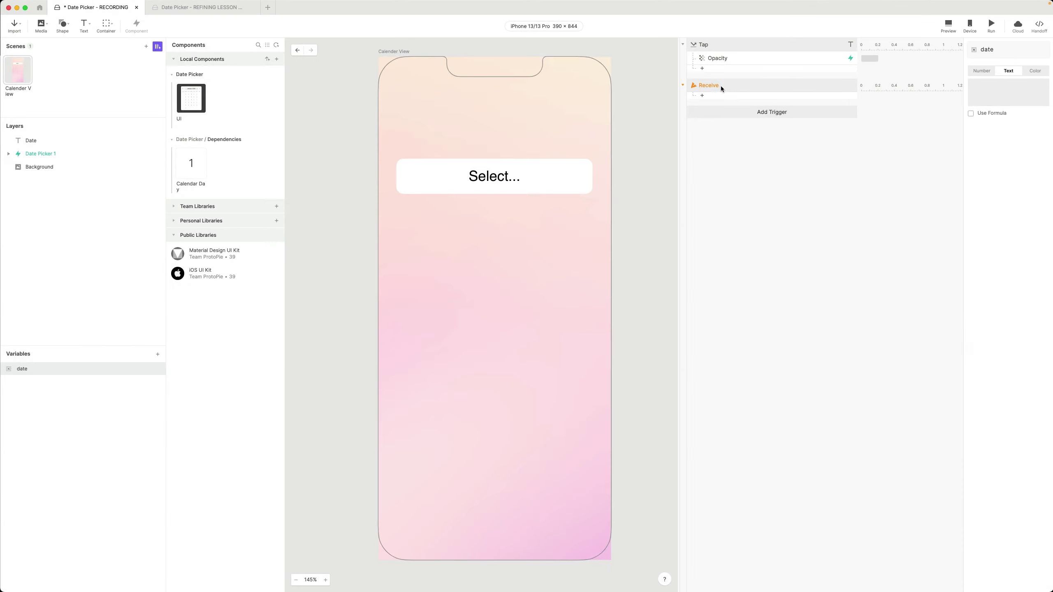
Step: Set the Receive trigger's message to SELECTED_DATE and assign the received value to the date variable
{"action": "left_click", "coordinate": [721, 86]}
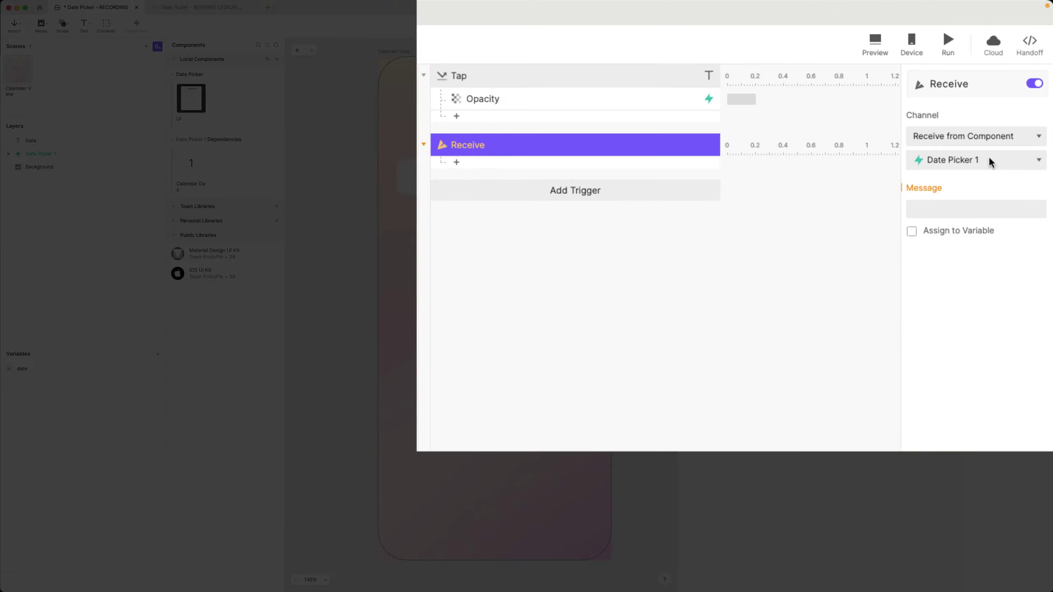
{"action": "left_click", "coordinate": [961, 209]}
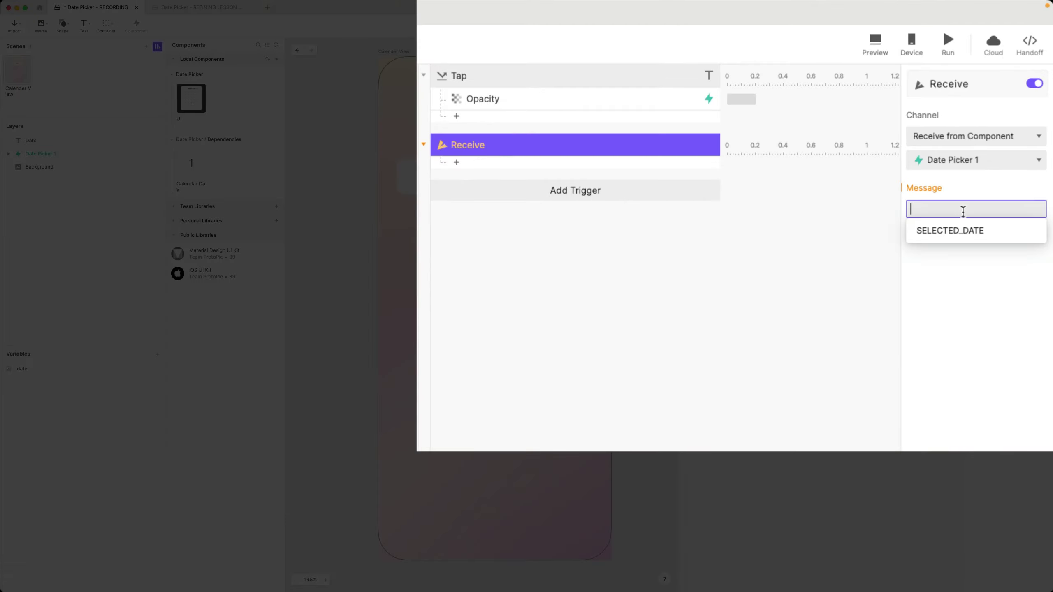
{"action": "left_click", "coordinate": [953, 231]}
{"action": "left_click", "coordinate": [949, 231]}
{"action": "left_click", "coordinate": [952, 250]}
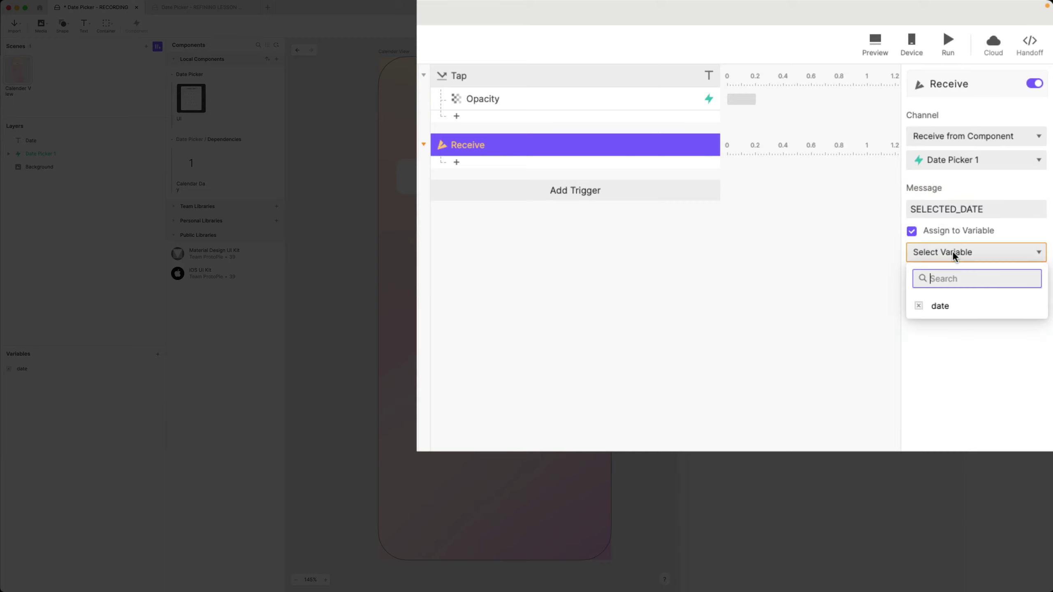
{"action": "left_click", "coordinate": [940, 306]}
{"action": "left_click", "coordinate": [836, 311]}
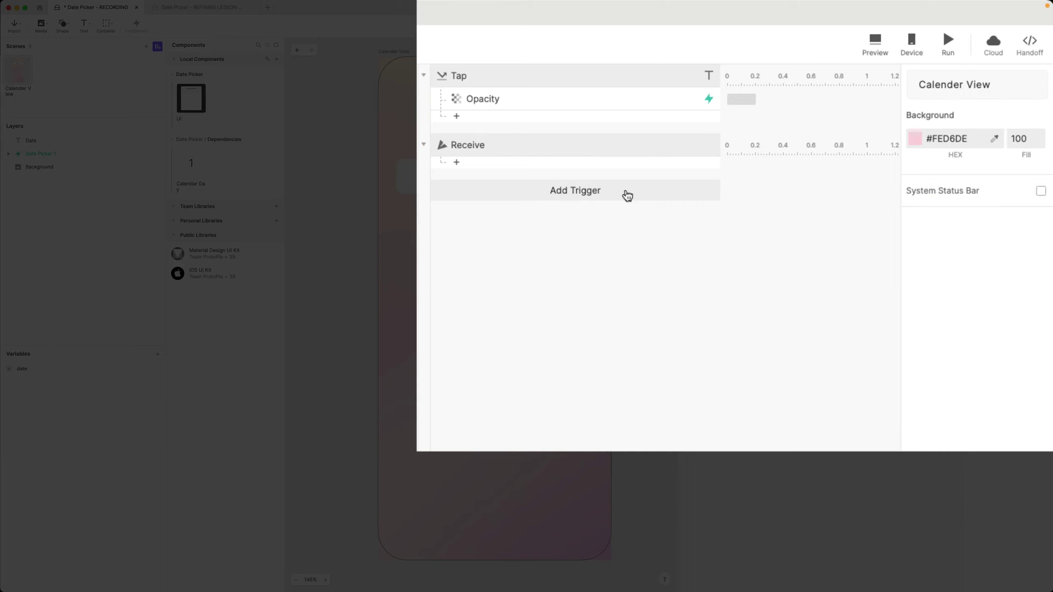
Step: Add a Text response under the Receive trigger and target the Date layer
{"action": "left_click", "coordinate": [485, 167]}
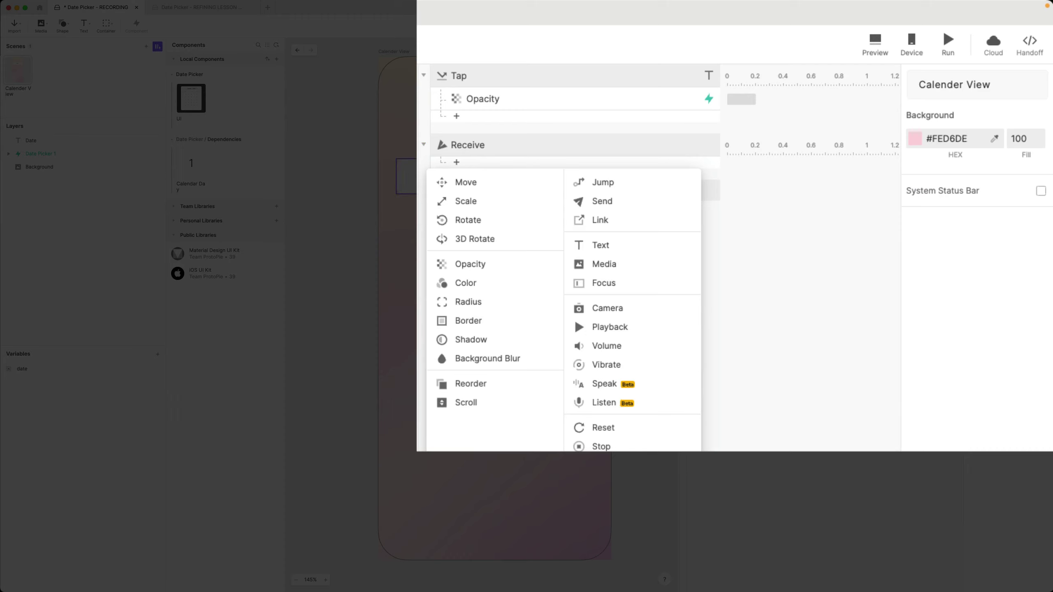
{"action": "left_click", "coordinate": [602, 244]}
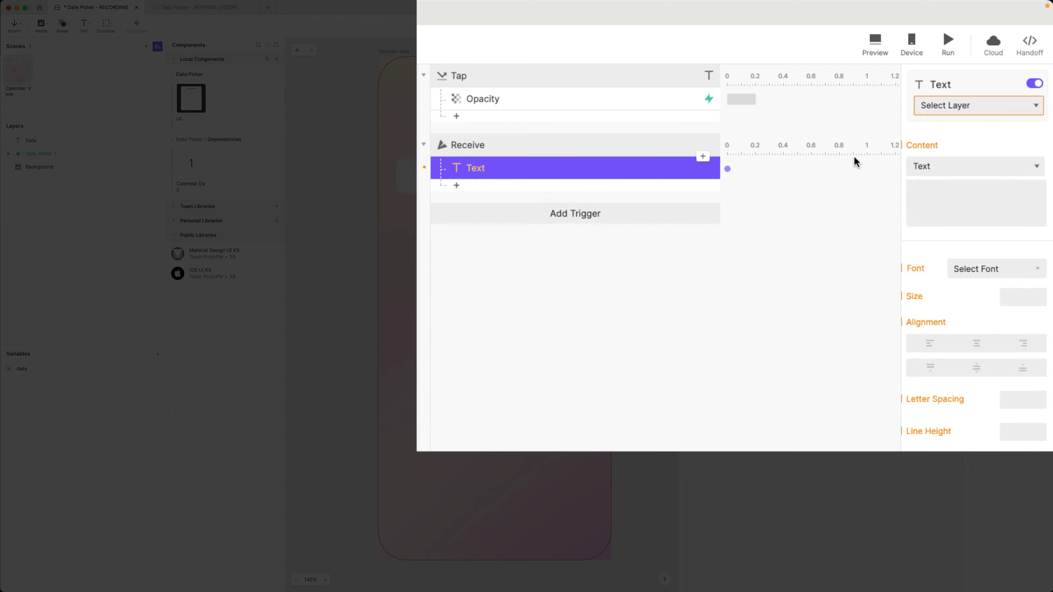
{"action": "left_click", "coordinate": [968, 106]}
{"action": "left_click", "coordinate": [954, 158]}
Step: Switch the Text response's content to Formula and use the date variable as the formula
{"action": "left_click", "coordinate": [972, 165]}
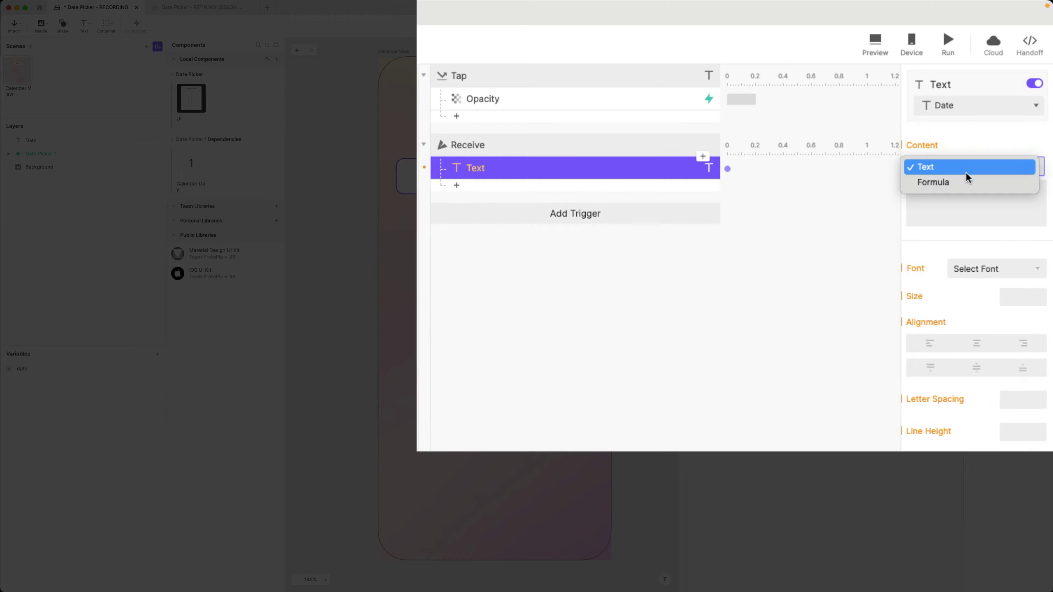
{"action": "left_click", "coordinate": [964, 183]}
{"action": "left_click", "coordinate": [1005, 188]}
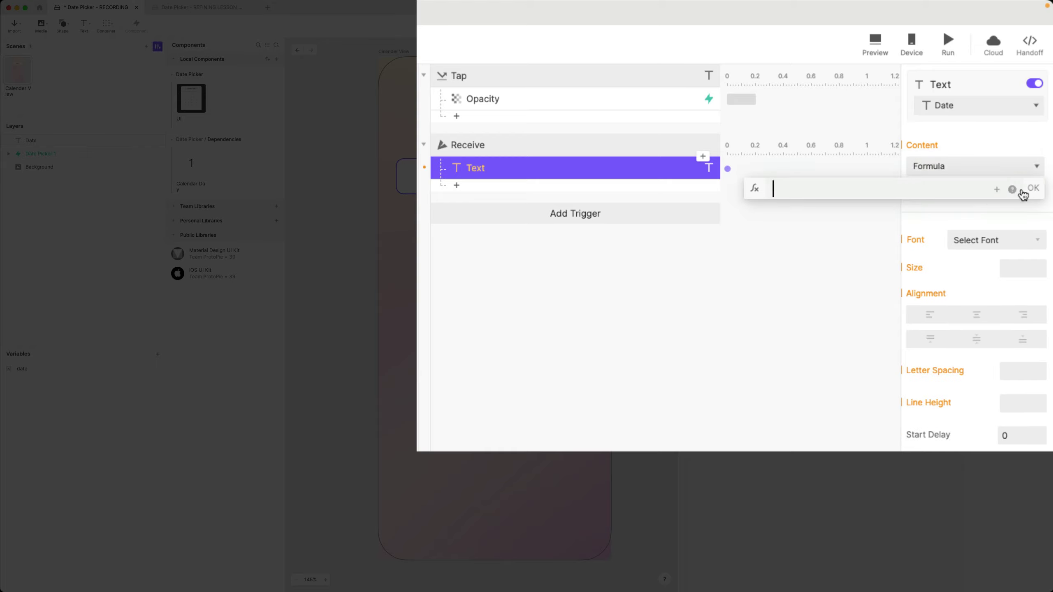
{"action": "left_click", "coordinate": [995, 189]}
{"action": "left_click", "coordinate": [805, 240]}
{"action": "left_click", "coordinate": [1033, 188]}
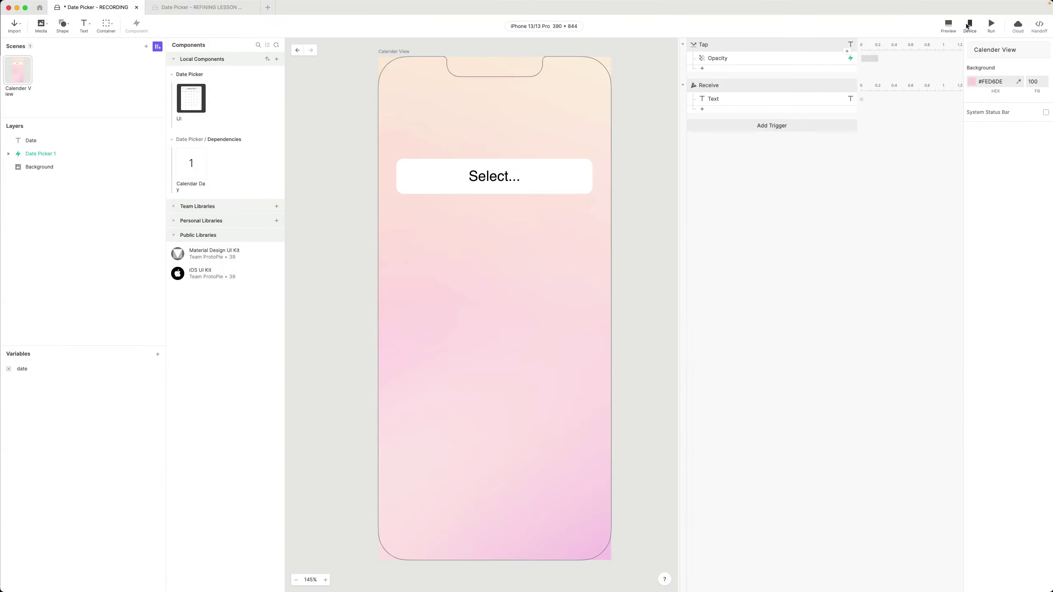
Step: Preview the prototype, reveal the calendar from the "Select..." field, and choose February 28, 2024
{"action": "left_click", "coordinate": [875, 41]}
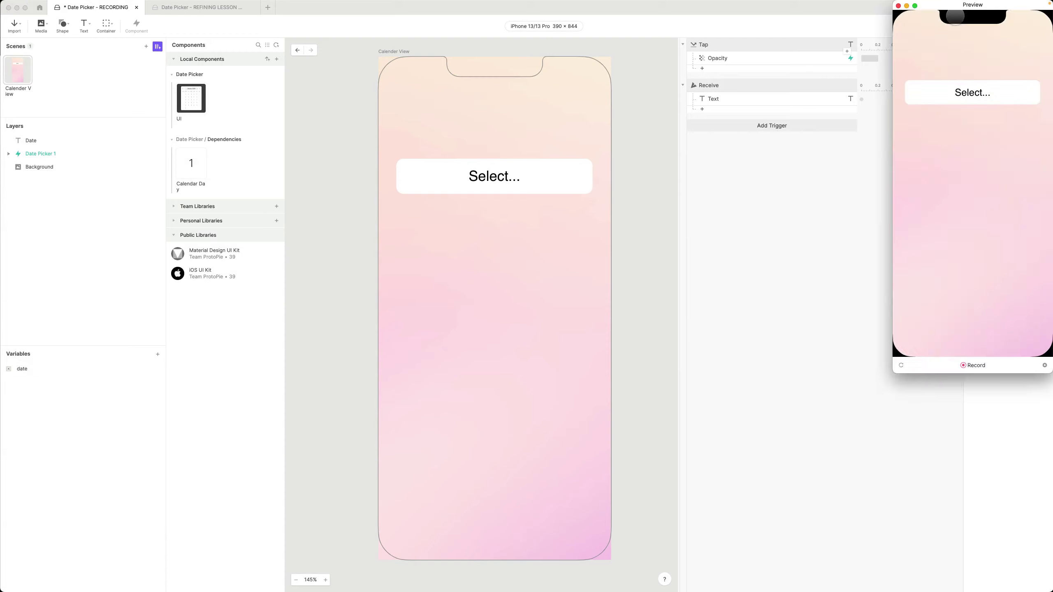
{"action": "left_click_drag", "start_coordinate": [953, 5], "coordinate": [461, 141]}
{"action": "left_click", "coordinate": [492, 229]}
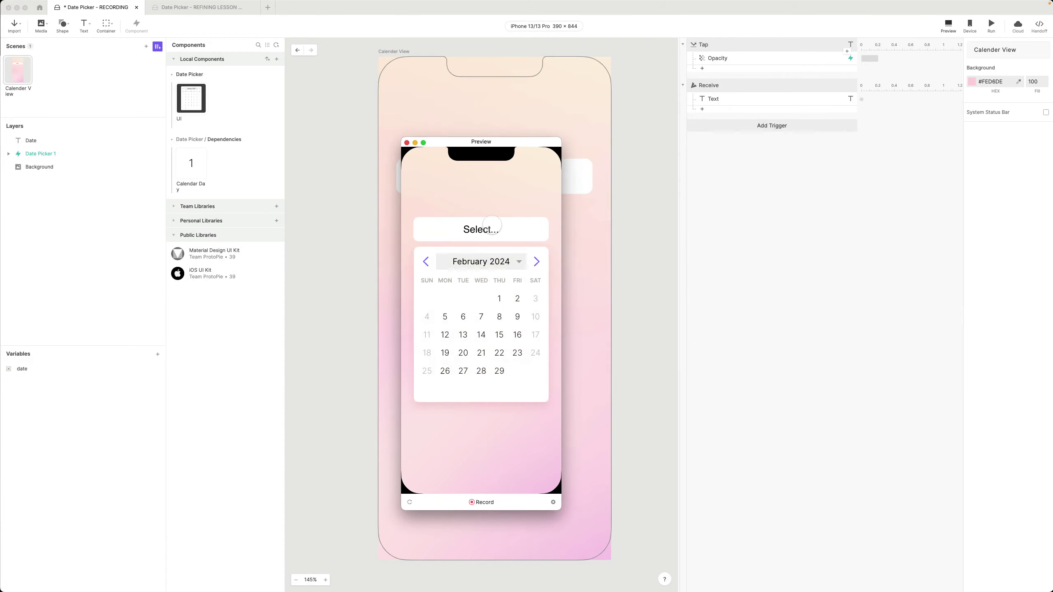
{"action": "left_click", "coordinate": [480, 371]}
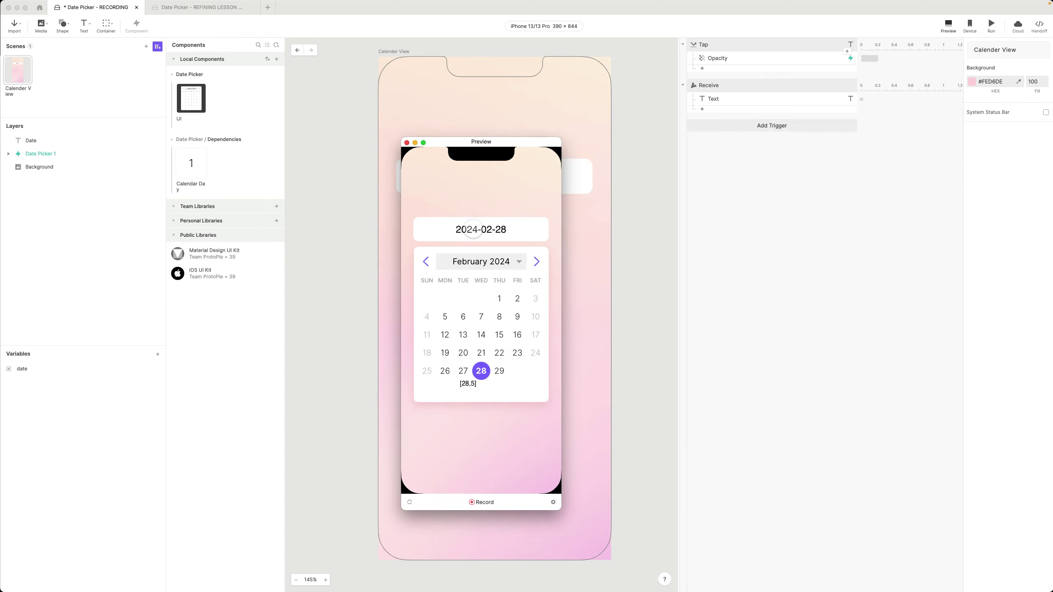
{"action": "mouse_move", "coordinate": [438, 142]}
{"action": "left_mouse_down"}
{"action": "mouse_move", "coordinate": [442, 160]}
{"action": "mouse_move", "coordinate": [449, 142]}
{"action": "left_mouse_up"}
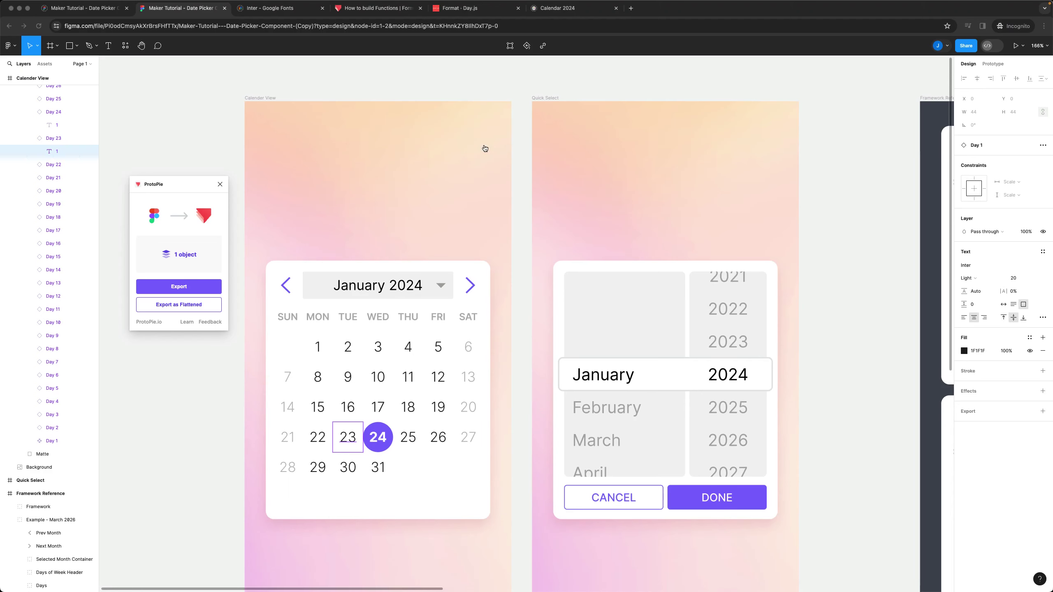
Step: Switch to the ProtoPie functions documentation in the browser and examine the date format used in the diffDate() and formatDate() examples
{"action": "left_click", "coordinate": [372, 10]}
{"action": "left_click", "coordinate": [668, 291]}
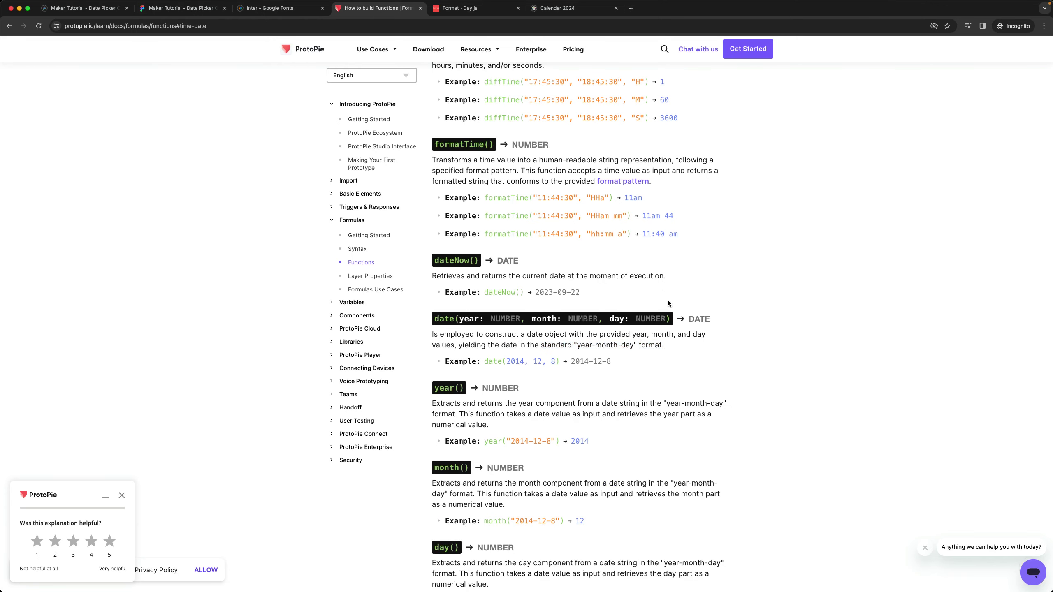
{"action": "scroll", "coordinate": [639, 345], "scroll_direction": "down", "scroll_amount": 7}
{"action": "scroll", "coordinate": [640, 345], "scroll_direction": "down", "scroll_amount": 2}
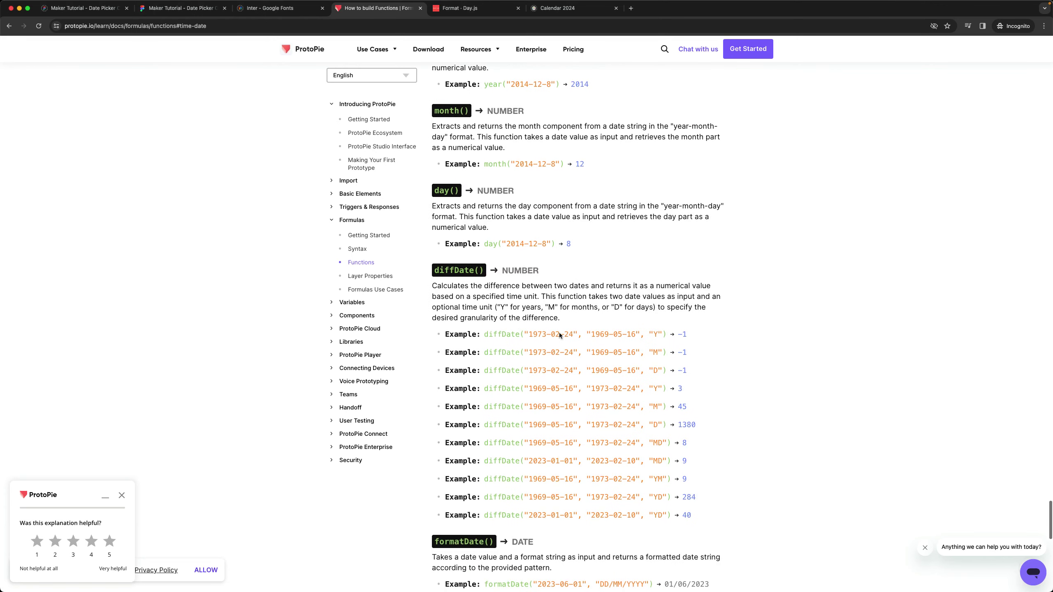
{"action": "left_click_drag", "start_coordinate": [524, 334], "coordinate": [574, 334]}
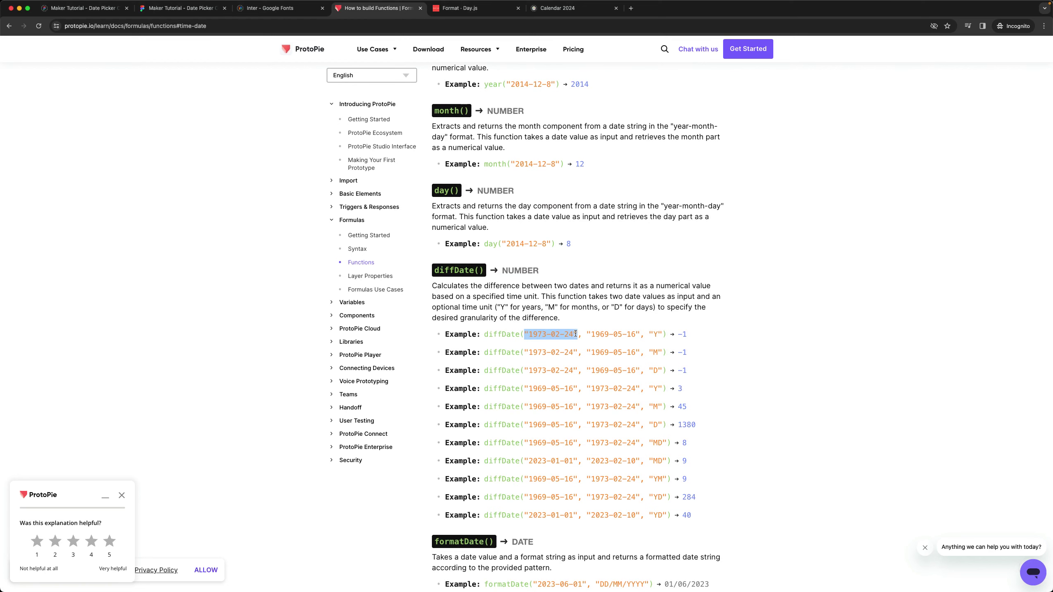
{"action": "scroll", "coordinate": [450, 292], "scroll_direction": "down", "scroll_amount": 6}
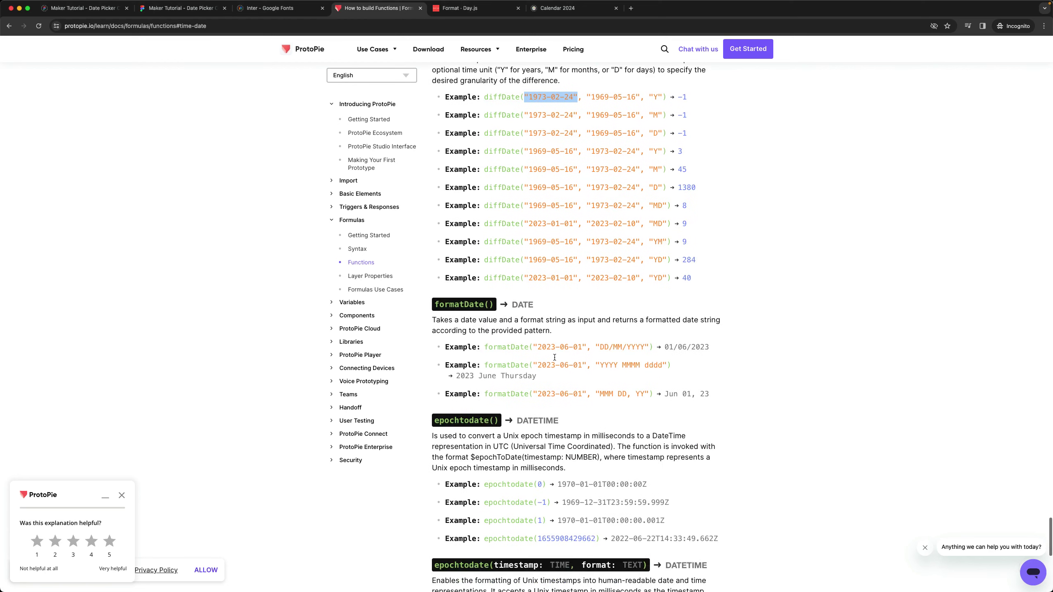
{"action": "left_click", "coordinate": [533, 346]}
{"action": "left_click_drag", "start_coordinate": [533, 346], "coordinate": [586, 365]}
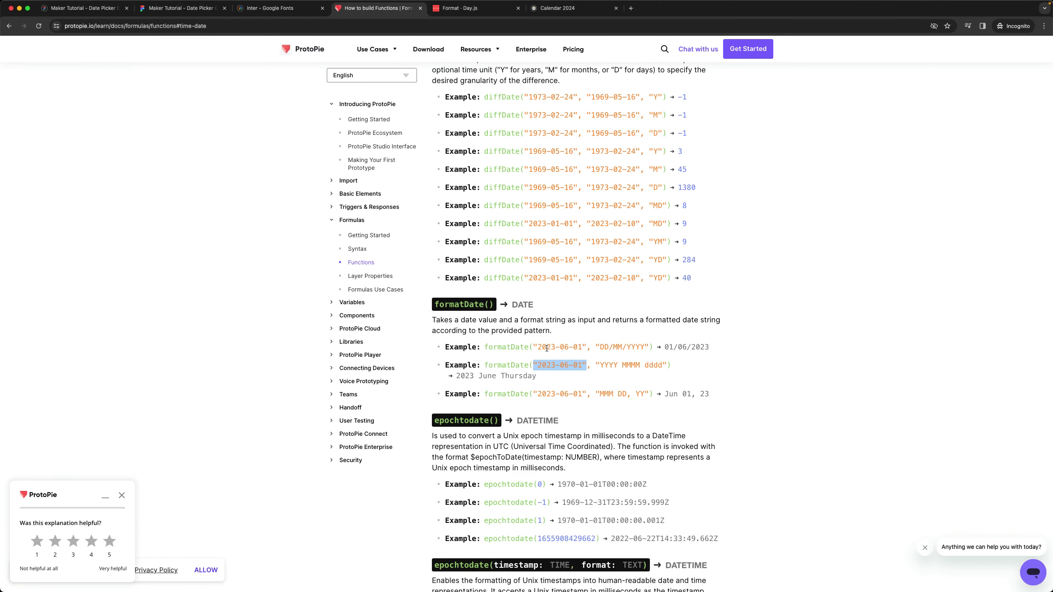
{"action": "scroll", "coordinate": [576, 347], "scroll_direction": "down", "scroll_amount": 1}
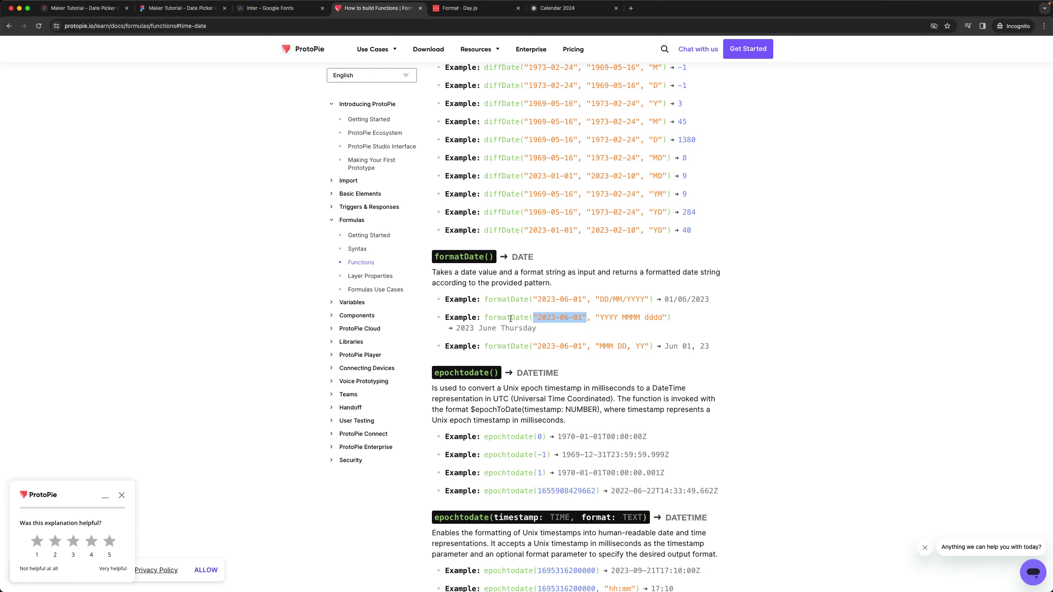
Step: Switch back to ProtoPie, close the preview, and select the Text response under the Receive trigger
{"action": "key", "text": "super+Tab"}
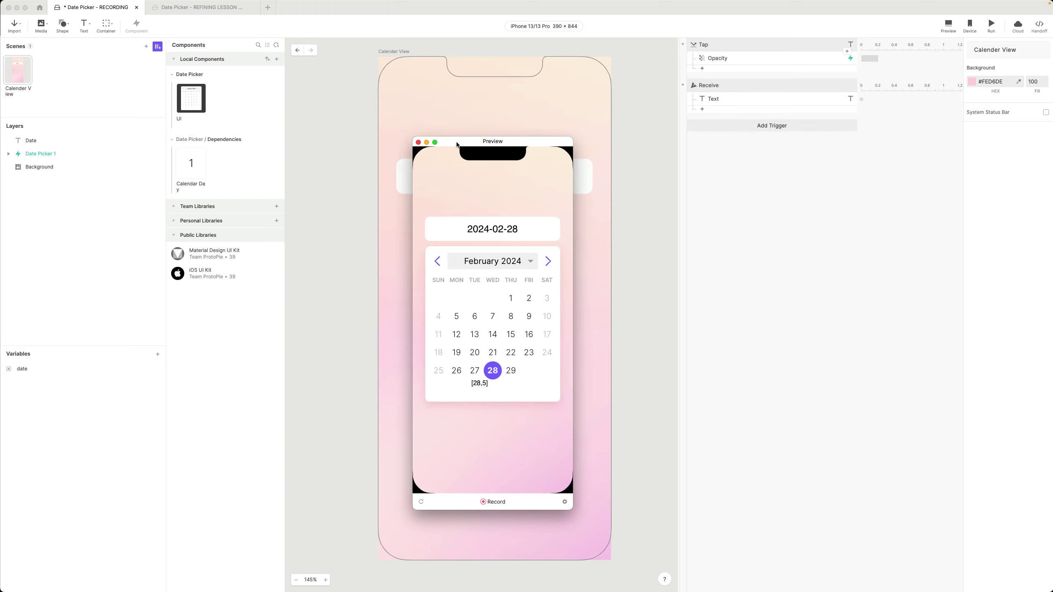
{"action": "left_click_drag", "start_coordinate": [419, 142], "coordinate": [476, 155]}
{"action": "left_click", "coordinate": [474, 154]}
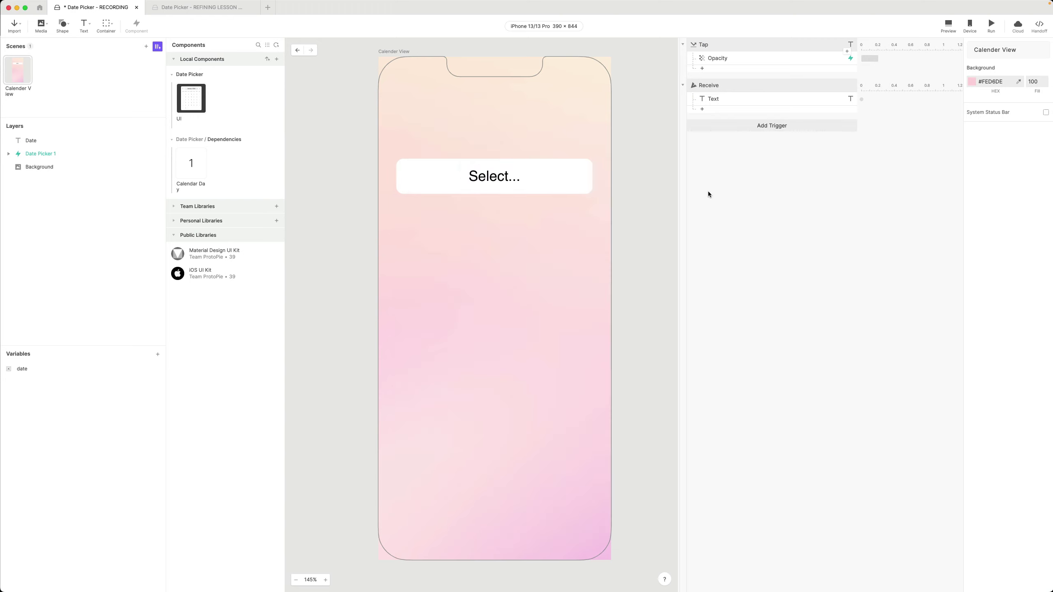
{"action": "left_click", "coordinate": [729, 100]}
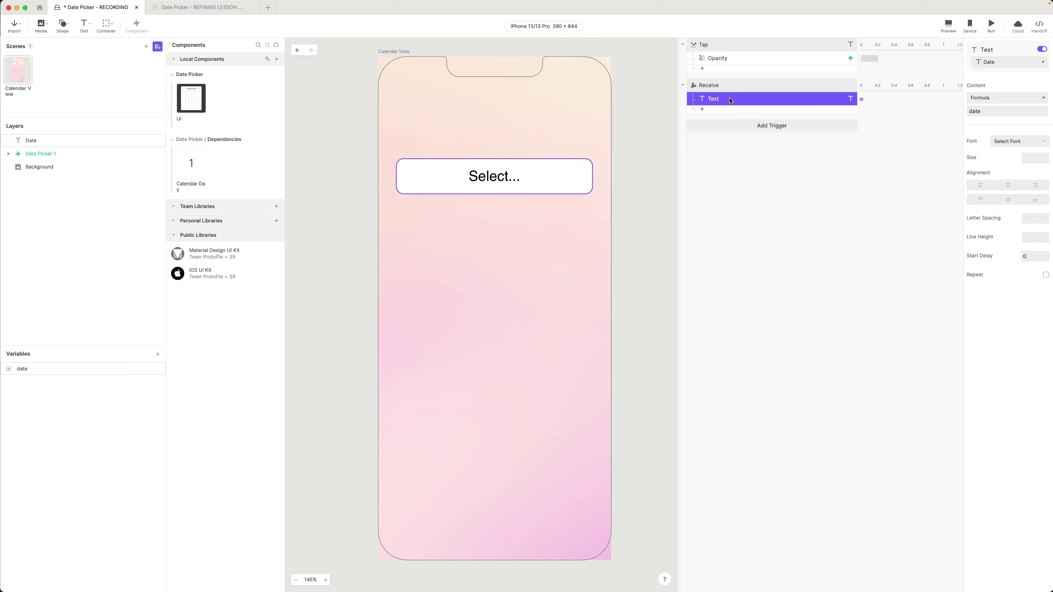
Step: Switch to the Day.js format reference in the browser and examine the codes for full month name, day of the month and four-digit year
{"action": "key", "text": "super+Tab"}
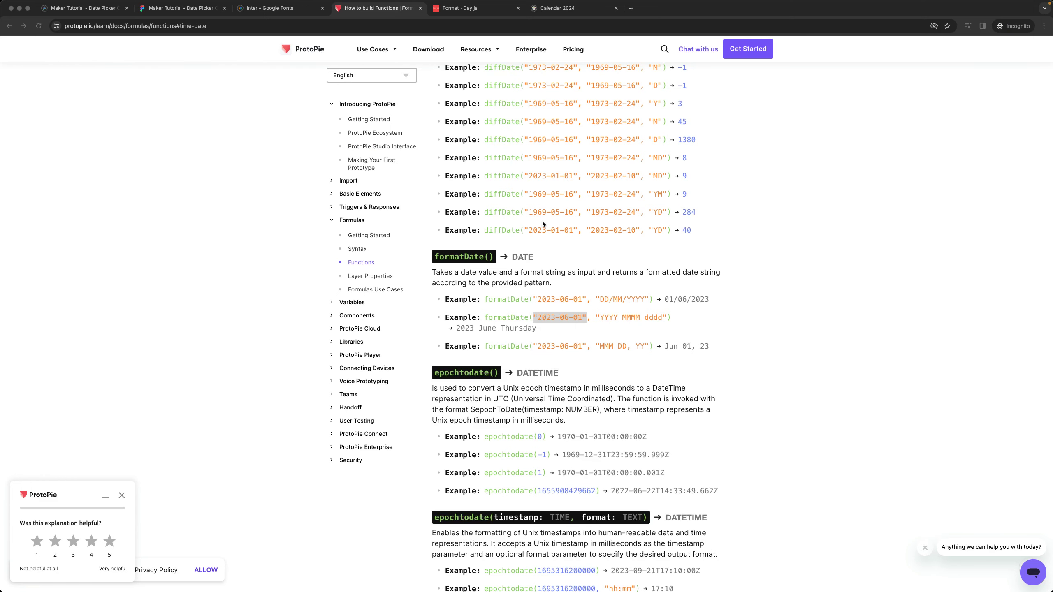
{"action": "scroll", "coordinate": [540, 217], "scroll_direction": "up", "scroll_amount": 5}
{"action": "left_click", "coordinate": [475, 9]}
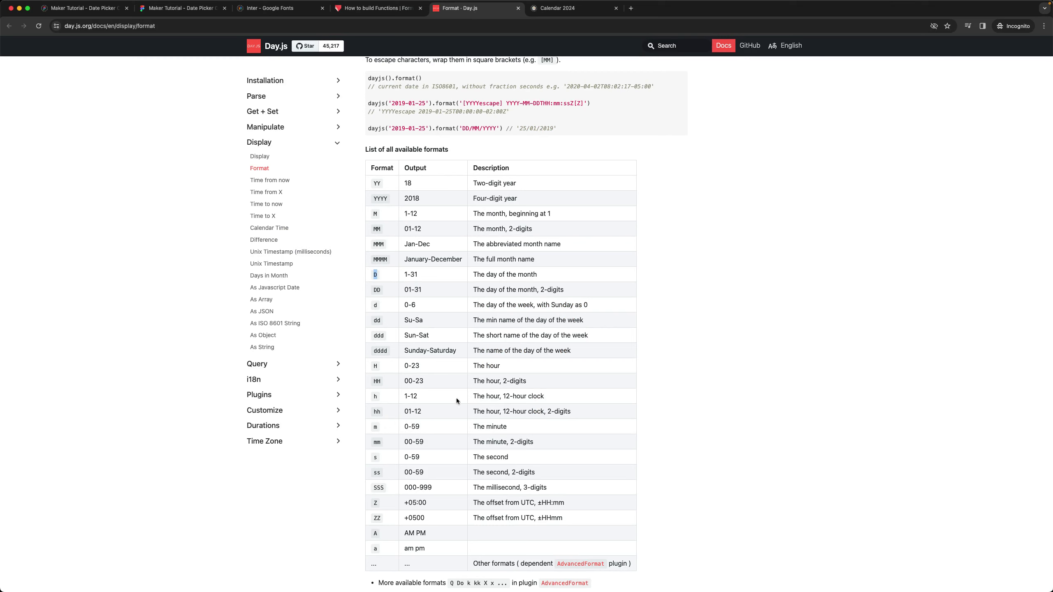
{"action": "double_click", "coordinate": [382, 259]}
{"action": "double_click", "coordinate": [374, 275]}
{"action": "double_click", "coordinate": [380, 199]}
Step: Switch back to ProtoPie and set the Text response's formula to formatDate(date, "MMMM D, YYYY")
{"action": "key", "text": "super+Tab"}
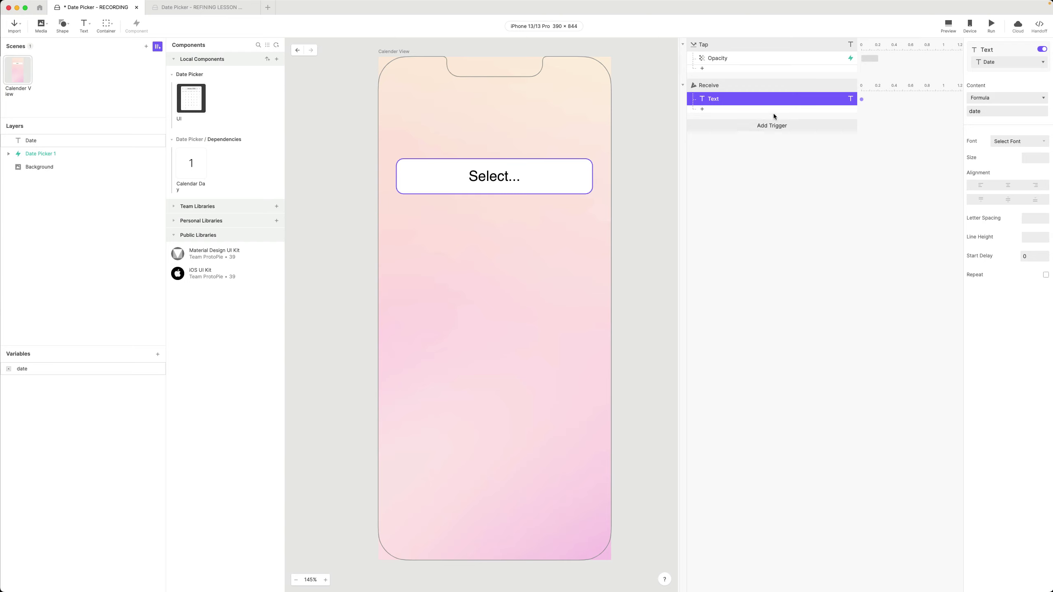
{"action": "left_click", "coordinate": [42, 365]}
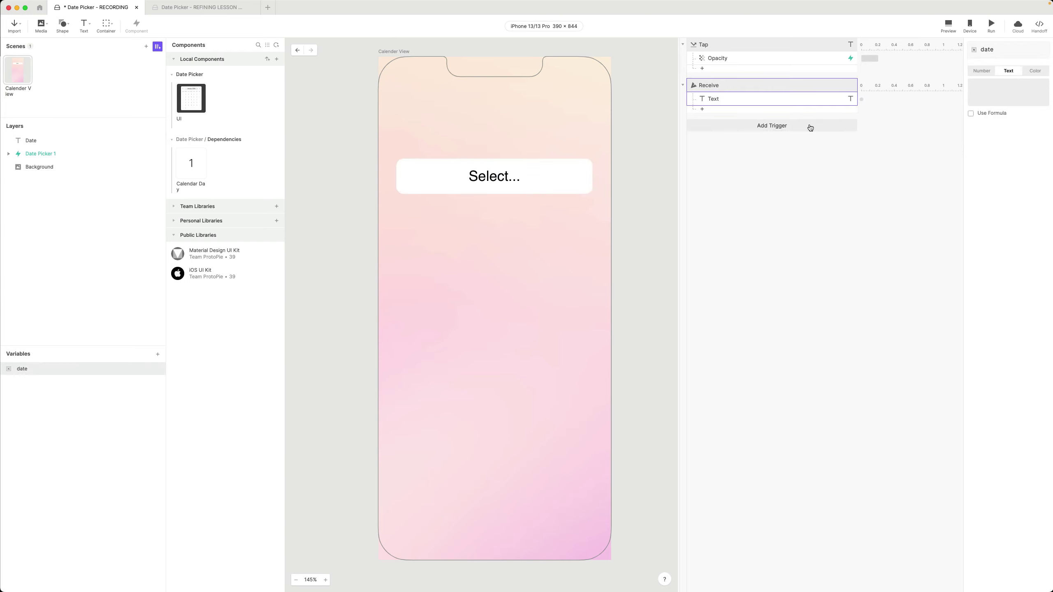
{"action": "left_click", "coordinate": [748, 100]}
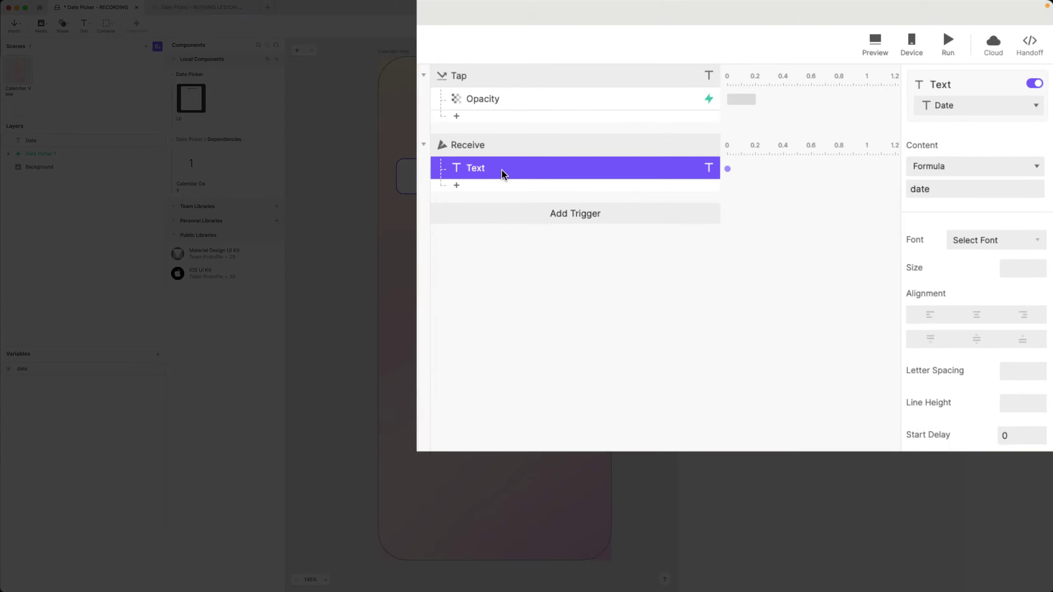
{"action": "left_click", "coordinate": [962, 186]}
{"action": "left_click", "coordinate": [1045, 189]}
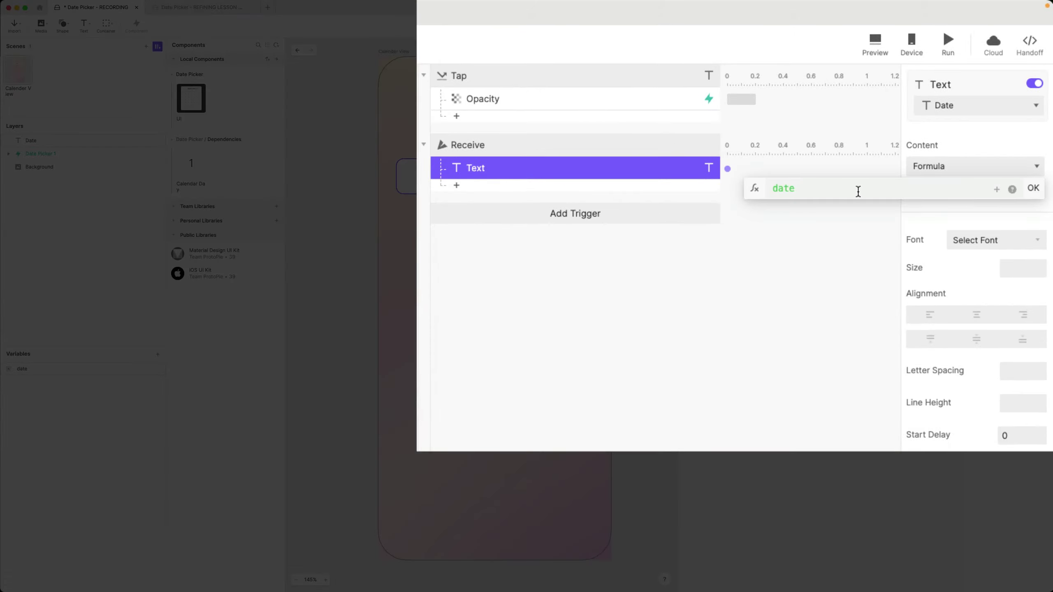
{"action": "key", "text": "super+shift+Left"}
{"action": "type", "text": "formatDate("}
{"action": "key", "text": "super+Right"}
{"action": "type", "text": ", \"MMMM D"}
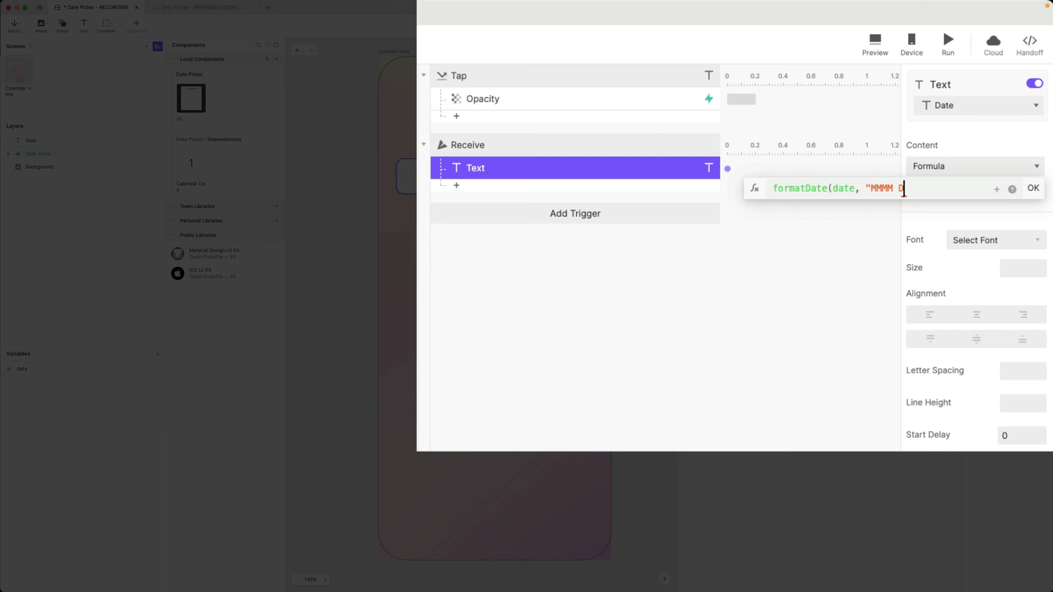
{"action": "type", "text": ", YYYY\")"}
{"action": "left_click", "coordinate": [1033, 189]}
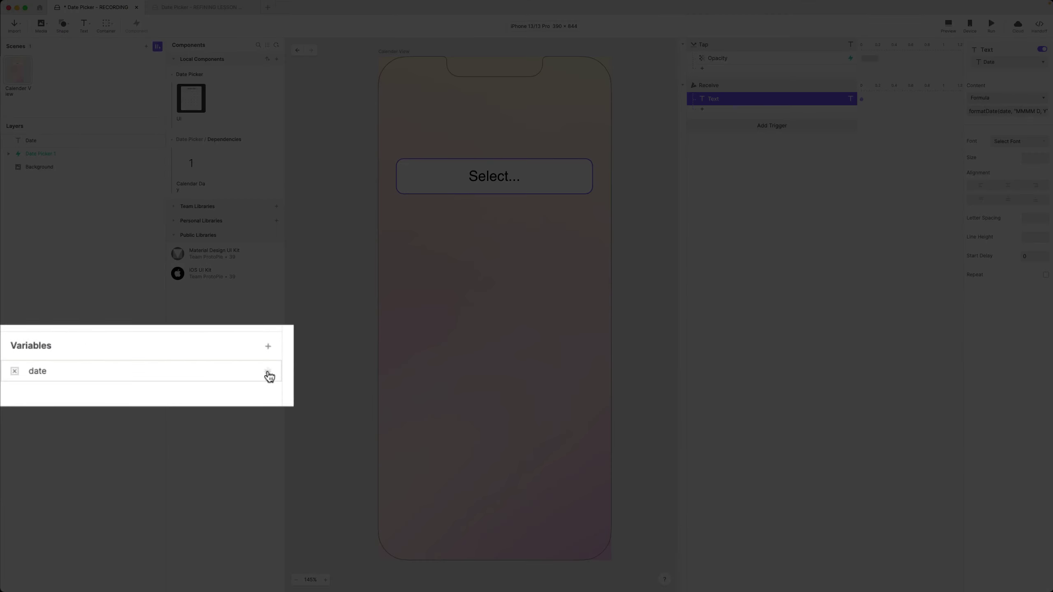
Step: Show the date variable's debug label on the canvas and place it just above the "Select..." field
{"action": "left_click", "coordinate": [158, 369]}
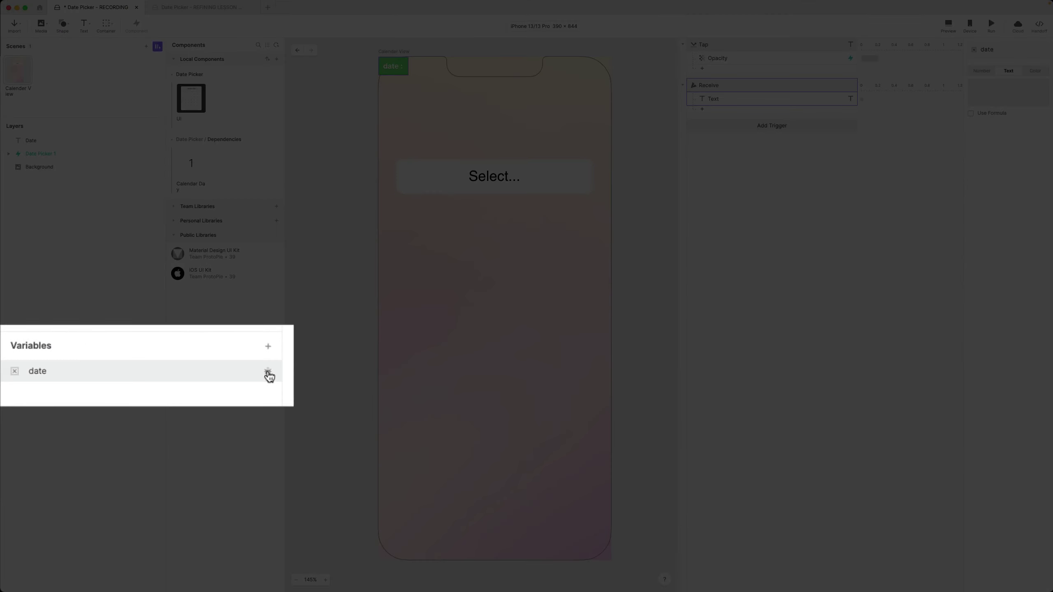
{"action": "left_click_drag", "start_coordinate": [396, 67], "coordinate": [413, 144]}
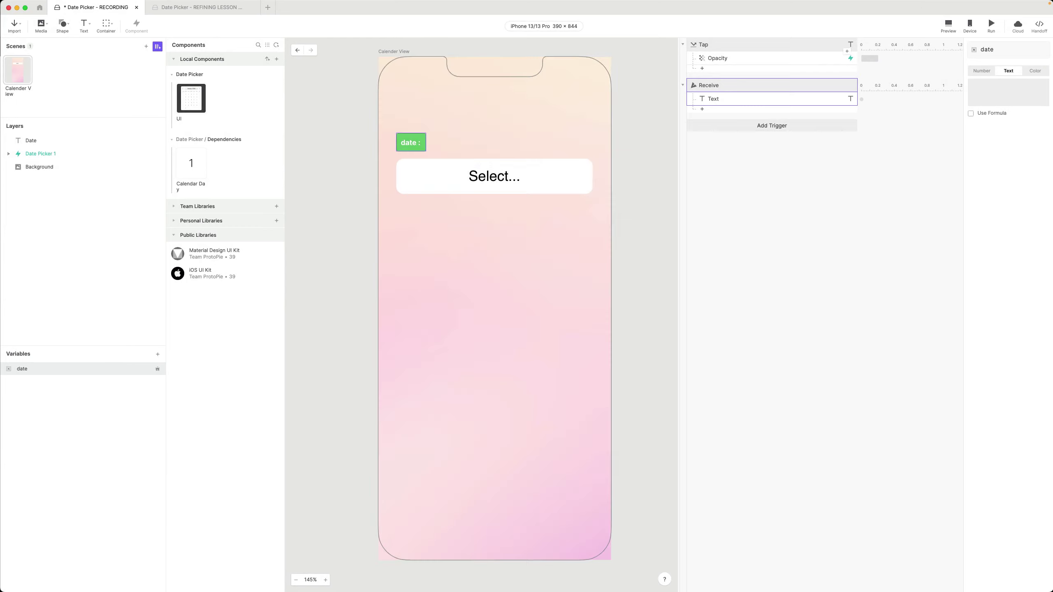
Step: Preview the prototype, reveal the calendar from the "Select..." field, and choose February 20, 2024
{"action": "left_click", "coordinate": [945, 26]}
{"action": "left_click_drag", "start_coordinate": [974, 7], "coordinate": [608, 125]}
{"action": "left_click", "coordinate": [615, 212]}
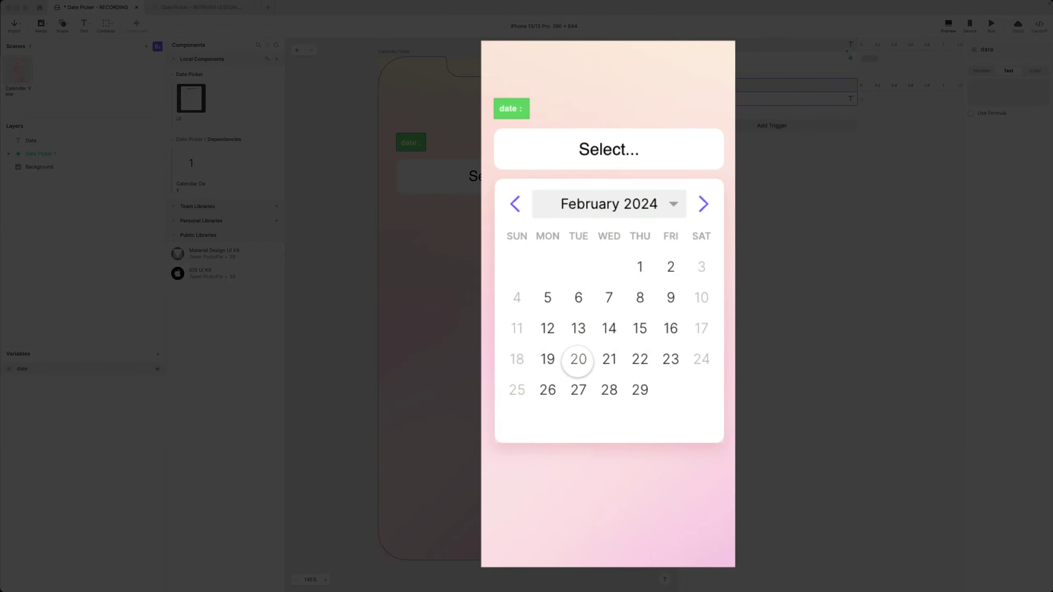
{"action": "left_click", "coordinate": [578, 359]}
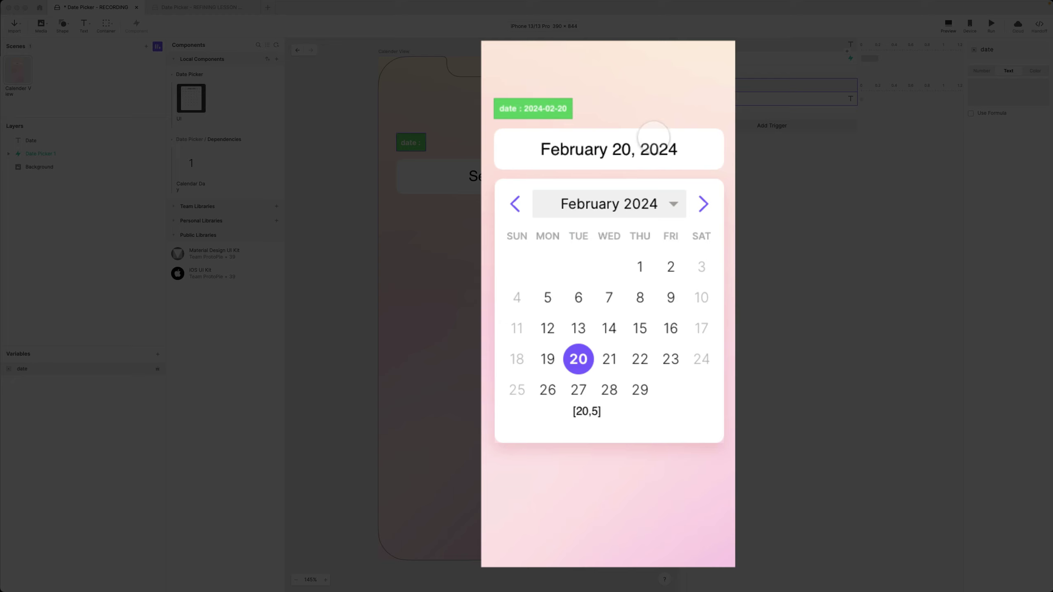
Step: Advance the previewed calendar to April 2024, try the 11th, 16th and 8th, and close the preview
{"action": "left_click", "coordinate": [703, 205]}
{"action": "left_click", "coordinate": [703, 204]}
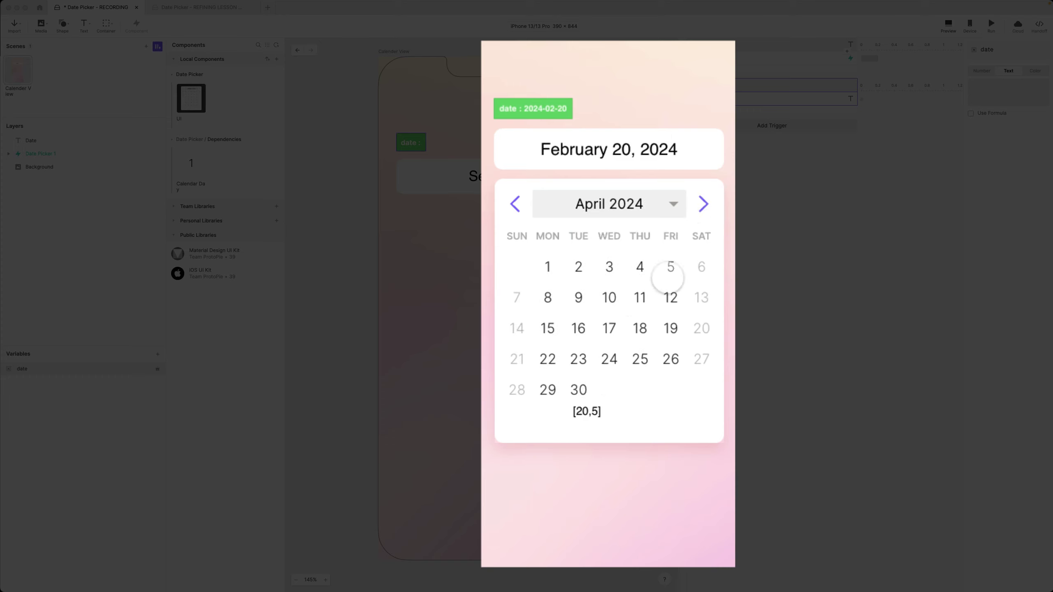
{"action": "left_click", "coordinate": [639, 297]}
{"action": "left_click", "coordinate": [574, 334]}
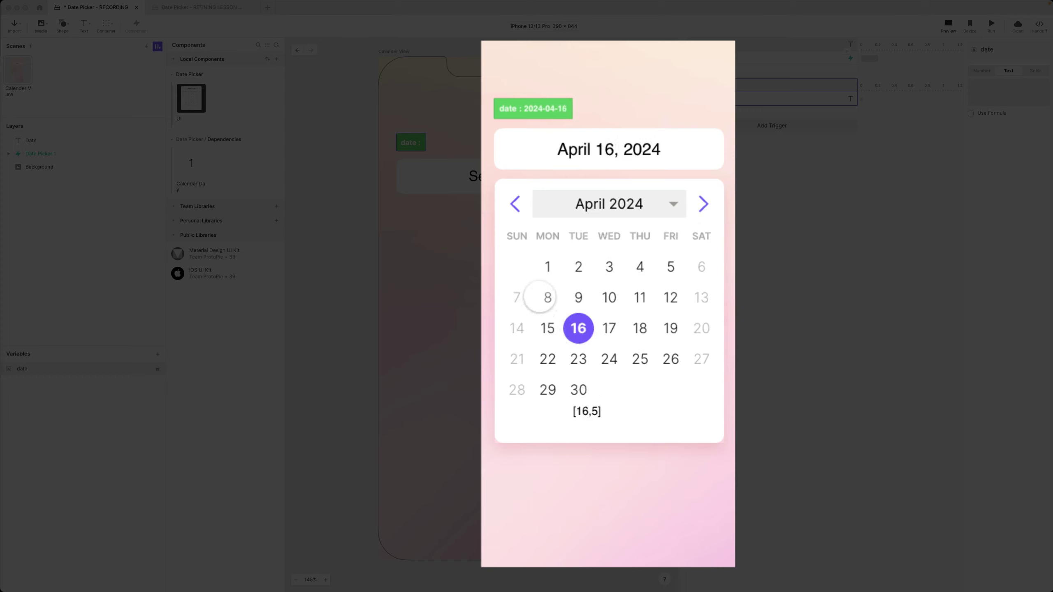
{"action": "left_click", "coordinate": [539, 296]}
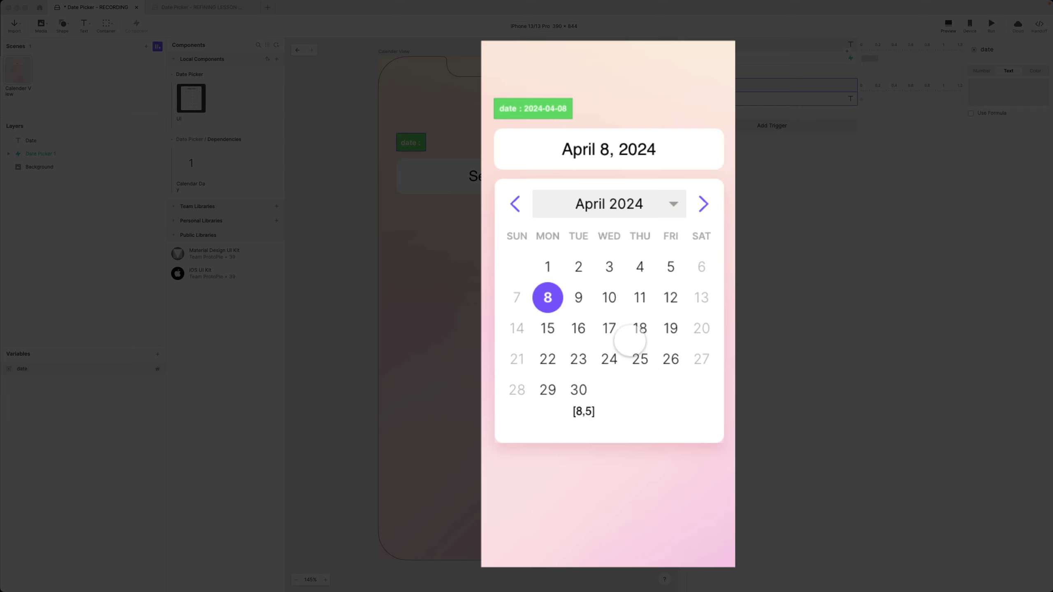
{"action": "key", "text": "Escape"}
{"action": "left_click", "coordinate": [532, 127]}
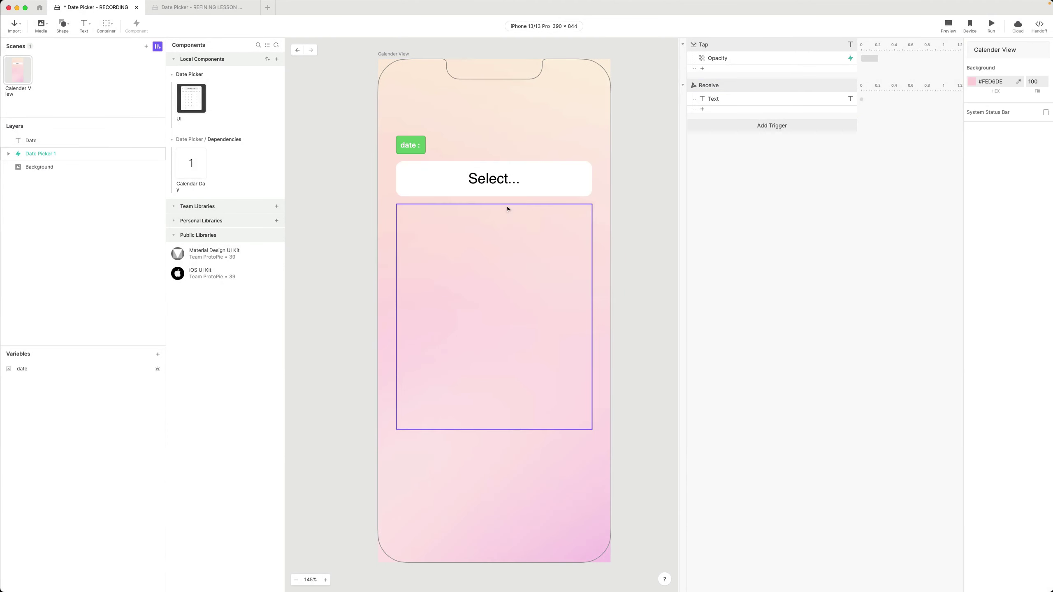
Step: Preview the prototype again, reveal the calendar from the date field, and choose a day in it
{"action": "left_click", "coordinate": [947, 25]}
{"action": "left_click_drag", "start_coordinate": [949, 10], "coordinate": [454, 179]}
{"action": "left_click", "coordinate": [471, 261]}
{"action": "left_click", "coordinate": [478, 367]}
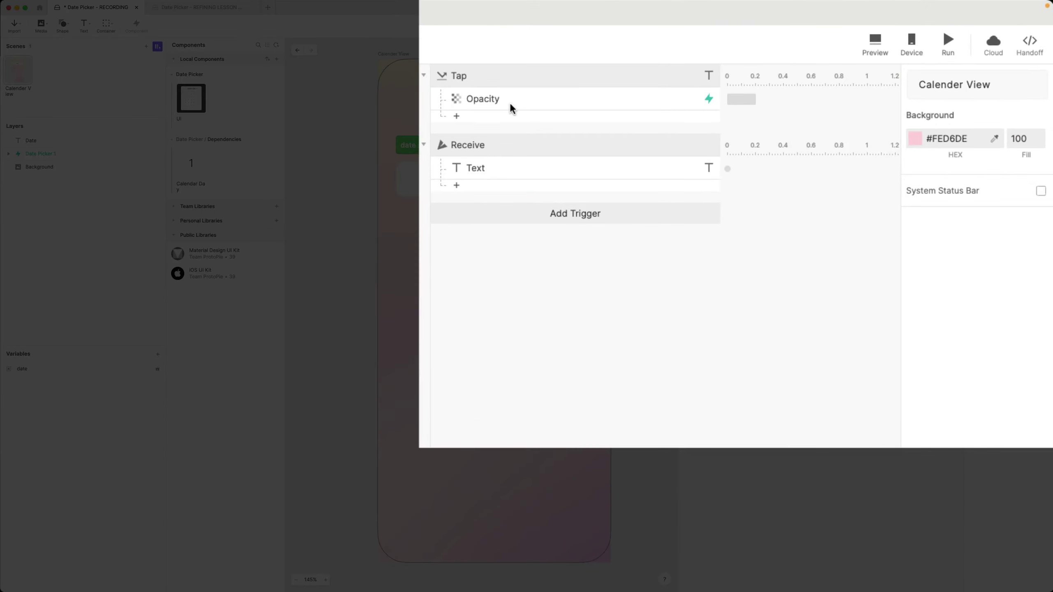
Step: Copy the Tap trigger's Opacity response for Date Picker 1 into the Receive trigger and set the copy's opacity to 0
{"action": "left_click", "coordinate": [733, 60]}
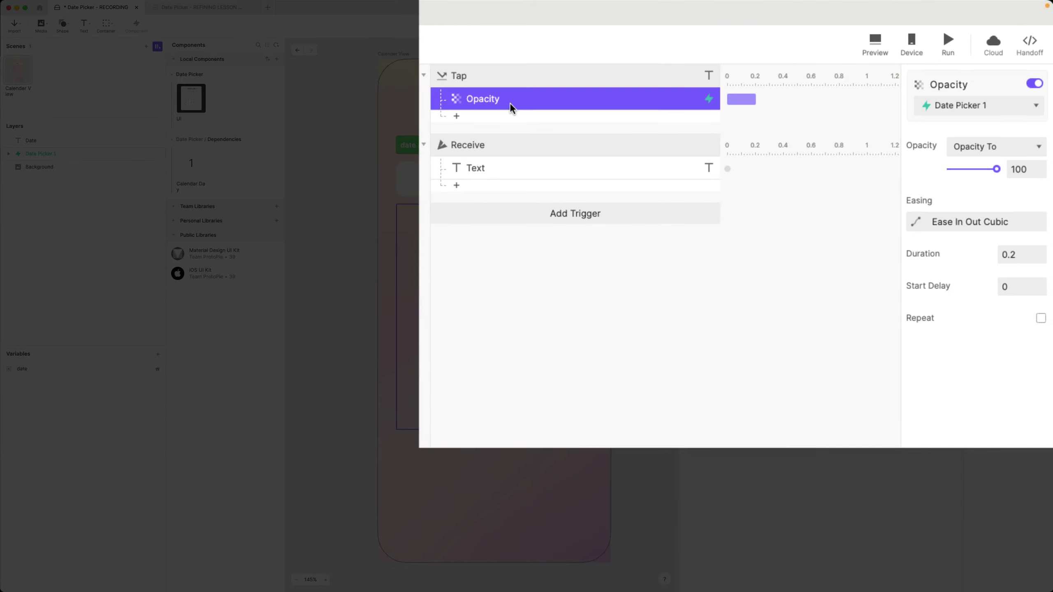
{"action": "left_click", "coordinate": [515, 173]}
{"action": "key", "text": "super+v"}
{"action": "left_click_drag", "start_coordinate": [996, 170], "coordinate": [916, 171]}
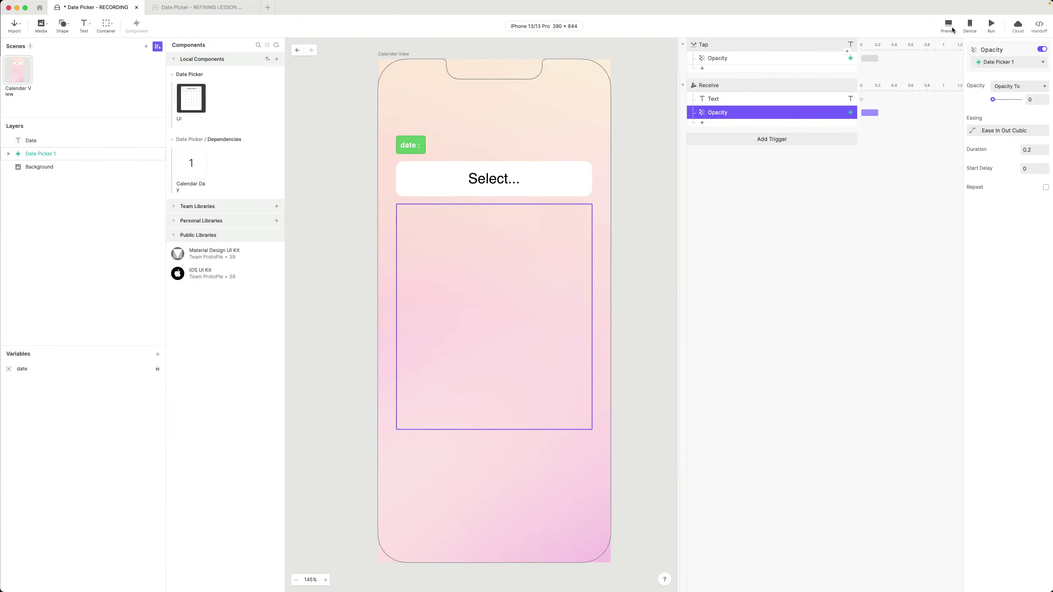
Step: Preview the prototype, choose February 20, 2024 in the revealed calendar, reopen the calendar from the date field, and close the preview
{"action": "left_click", "coordinate": [948, 25]}
{"action": "left_click_drag", "start_coordinate": [949, 10], "coordinate": [514, 139]}
{"action": "left_click", "coordinate": [526, 226]}
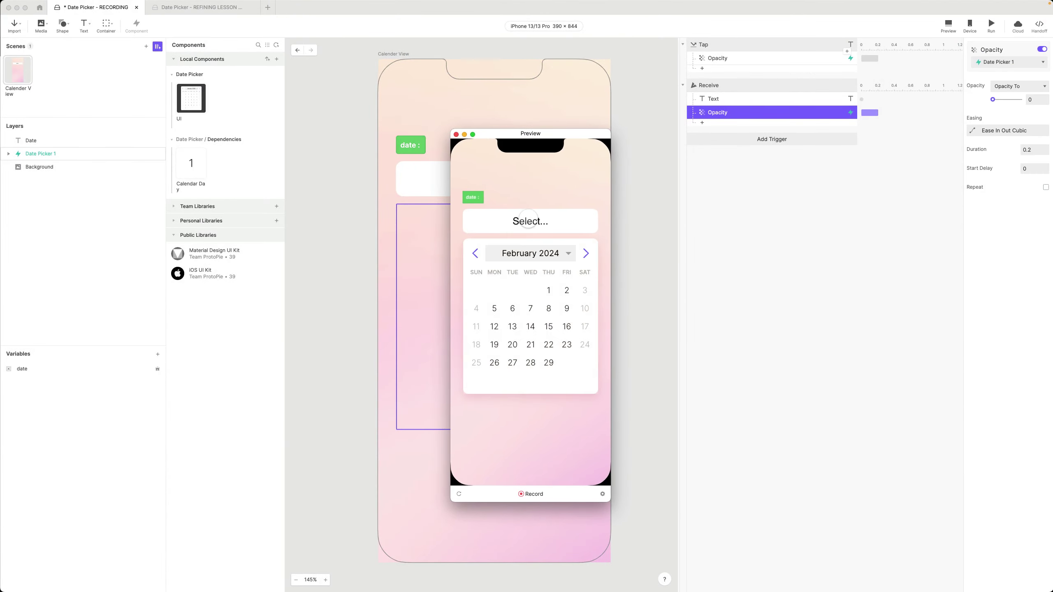
{"action": "left_click", "coordinate": [500, 372]}
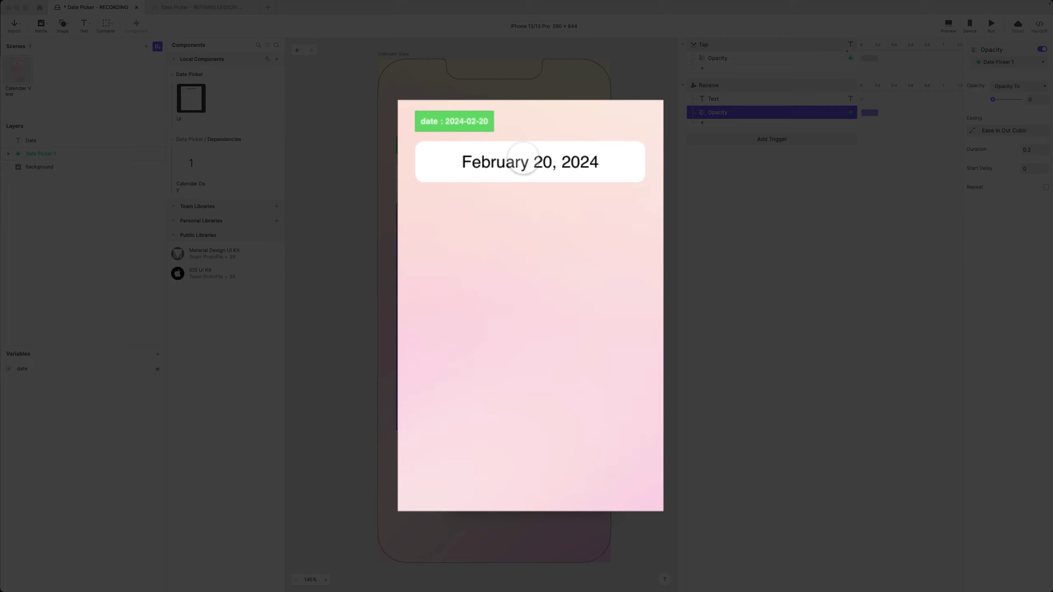
{"action": "left_click", "coordinate": [521, 160]}
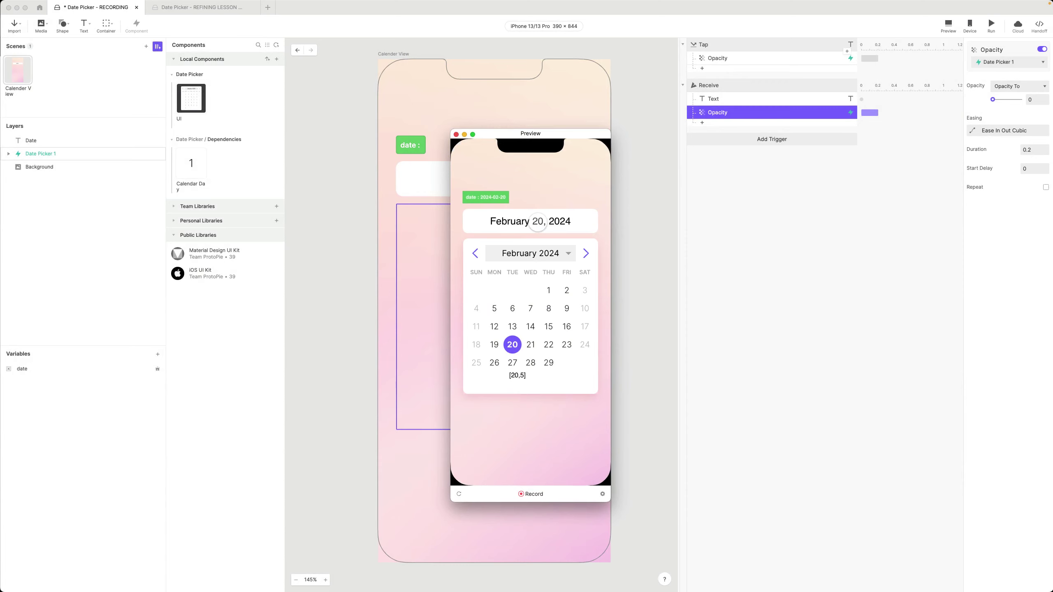
{"action": "left_click", "coordinate": [456, 134]}
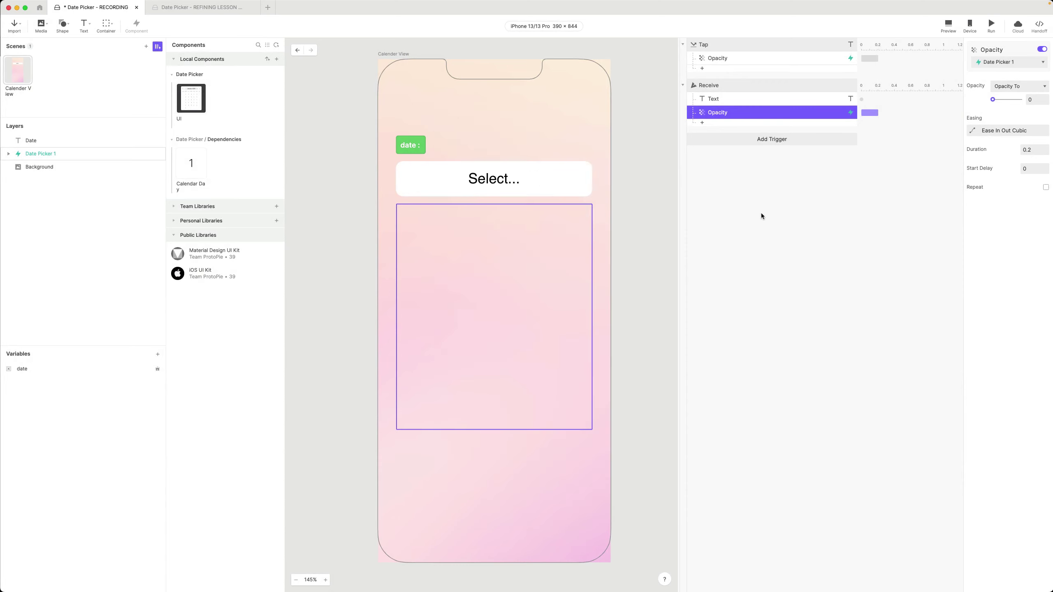
Step: Add a Tap trigger on the Background layer and move the Receive trigger's Opacity response into it
{"action": "left_click", "coordinate": [761, 215]}
{"action": "left_click", "coordinate": [758, 112]}
{"action": "left_click", "coordinate": [758, 142]}
{"action": "left_click", "coordinate": [551, 238]}
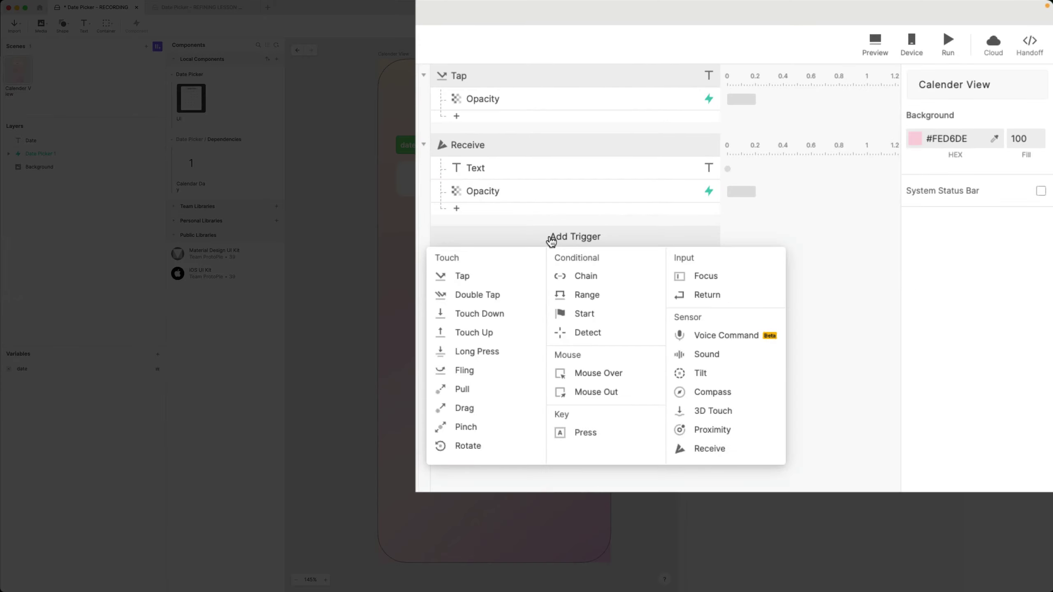
{"action": "left_click", "coordinate": [475, 276]}
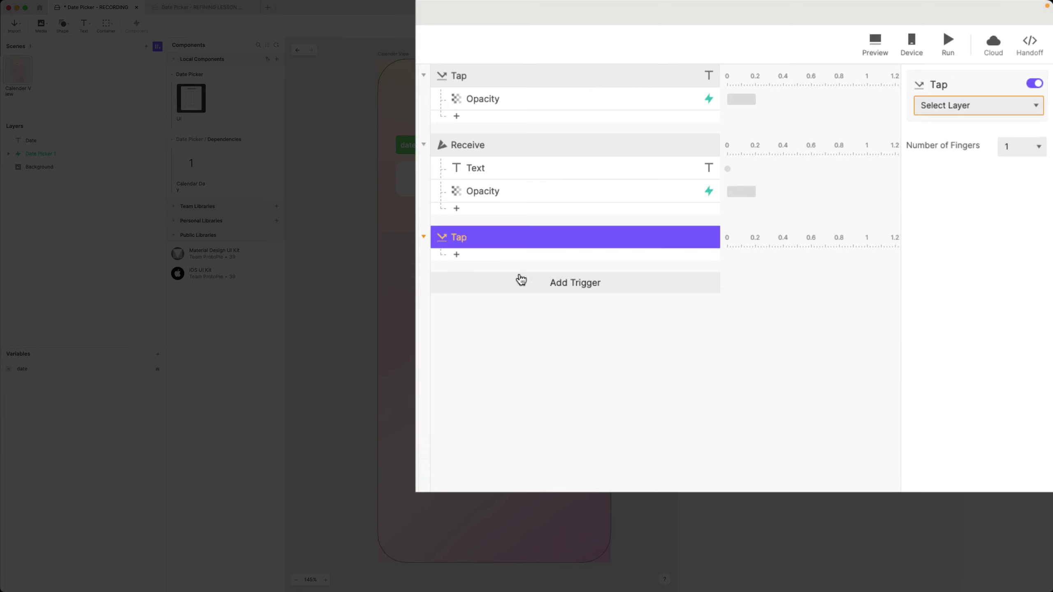
{"action": "left_click", "coordinate": [966, 111]}
{"action": "left_click", "coordinate": [969, 195]}
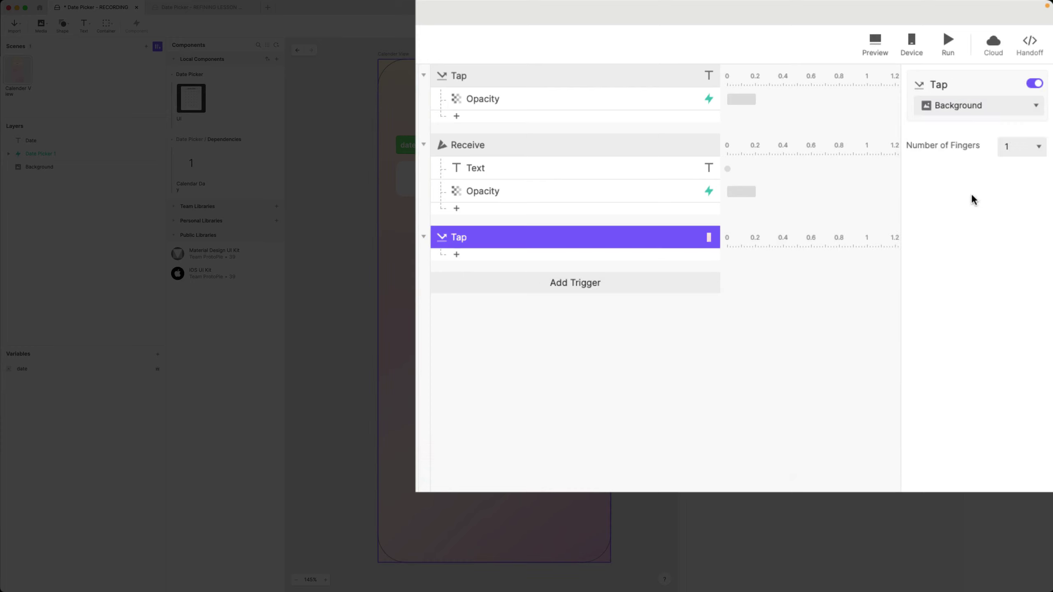
{"action": "left_click_drag", "start_coordinate": [490, 188], "coordinate": [501, 258]}
{"action": "left_click", "coordinate": [538, 376]}
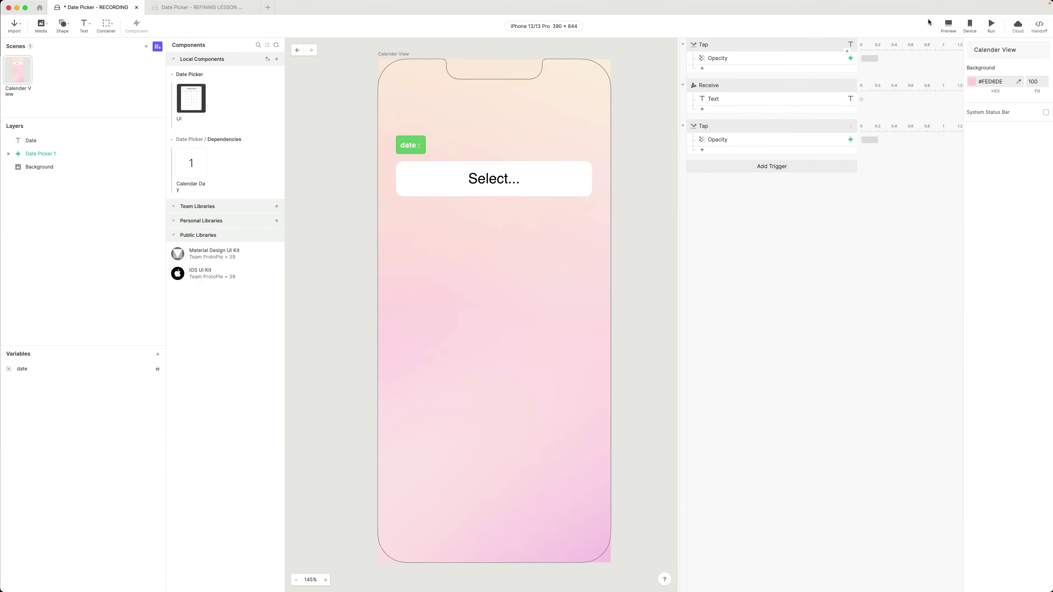
Step: Preview the prototype, reveal the calendar, choose February 21 and then February 20, 2024, and tap the background to dismiss it
{"action": "left_click", "coordinate": [948, 25]}
{"action": "left_click_drag", "start_coordinate": [942, 6], "coordinate": [456, 200]}
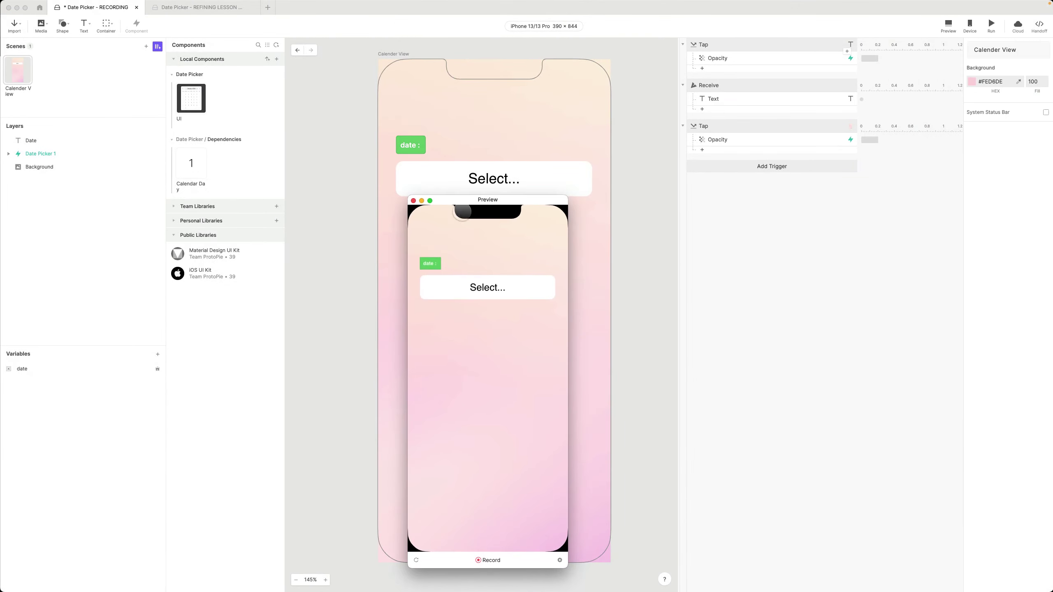
{"action": "left_click", "coordinate": [489, 287]}
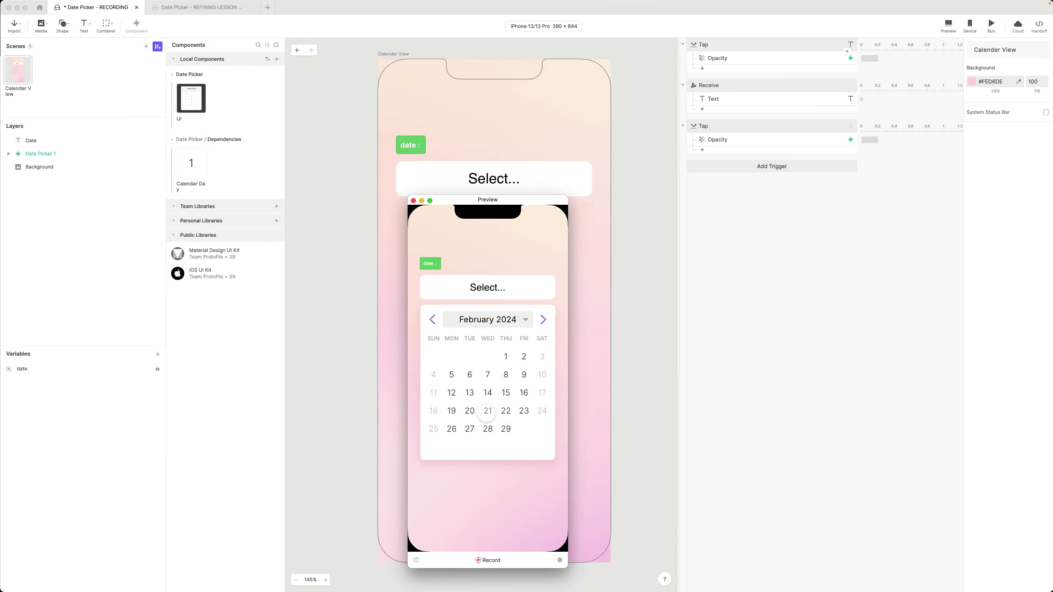
{"action": "left_click", "coordinate": [487, 411]}
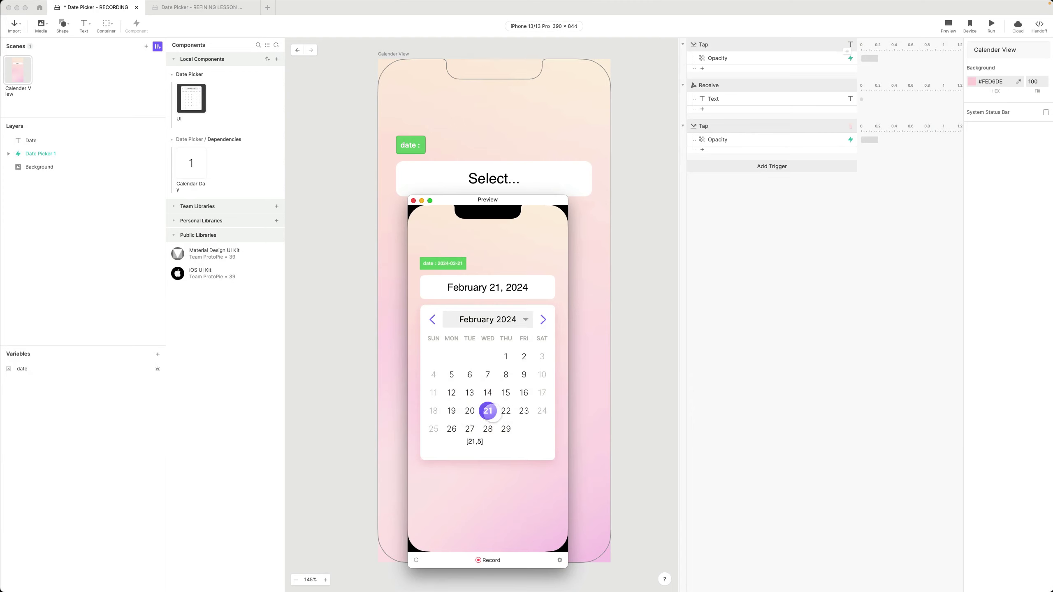
{"action": "left_click", "coordinate": [469, 411]}
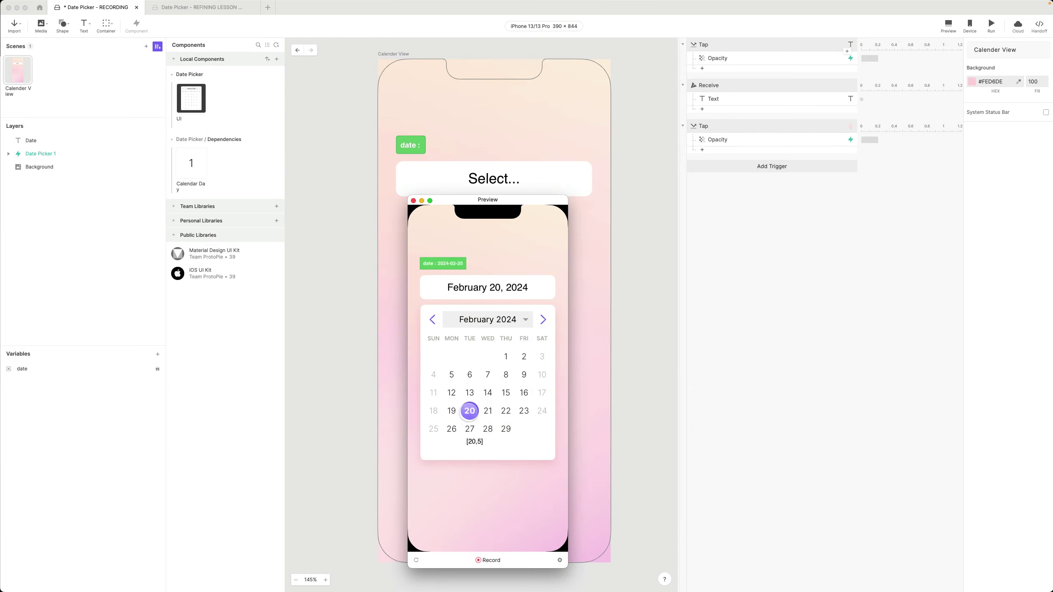
{"action": "left_click", "coordinate": [492, 482]}
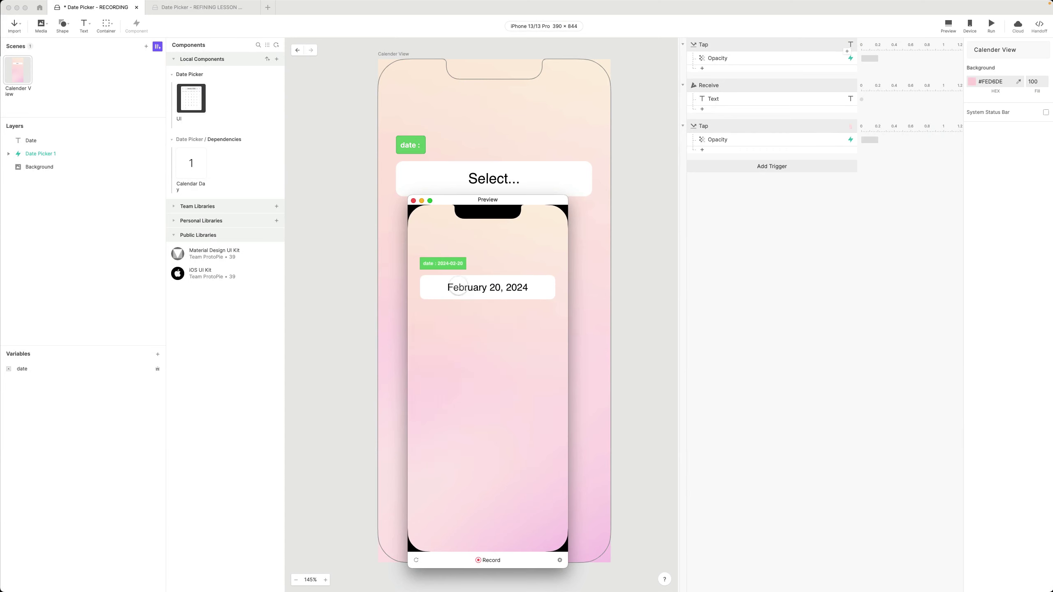
Step: Reopen the calendar from the date field in the preview and close the preview
{"action": "left_click", "coordinate": [485, 289]}
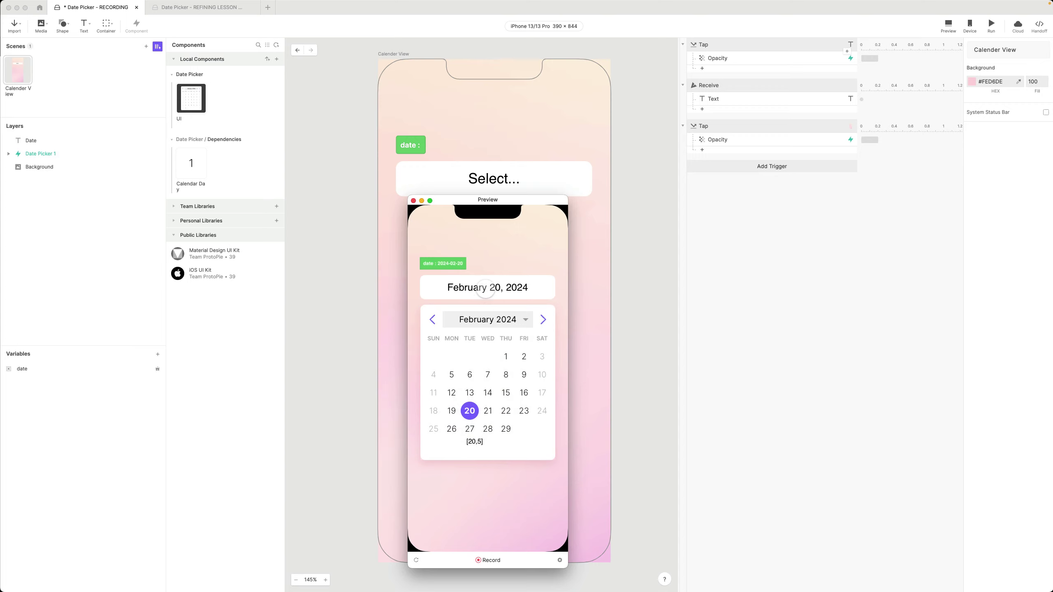
{"action": "left_click", "coordinate": [413, 201]}
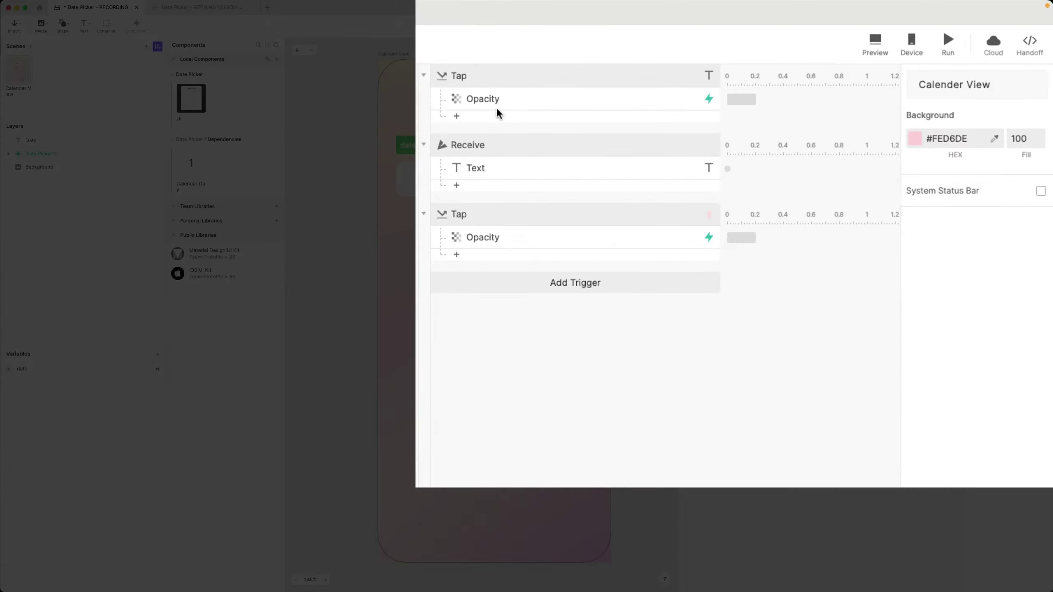
Step: Add a condition to the date field's Tap trigger for Date Picker 1's Opacity = 0 and place the Opacity response under it
{"action": "left_click", "coordinate": [497, 115]}
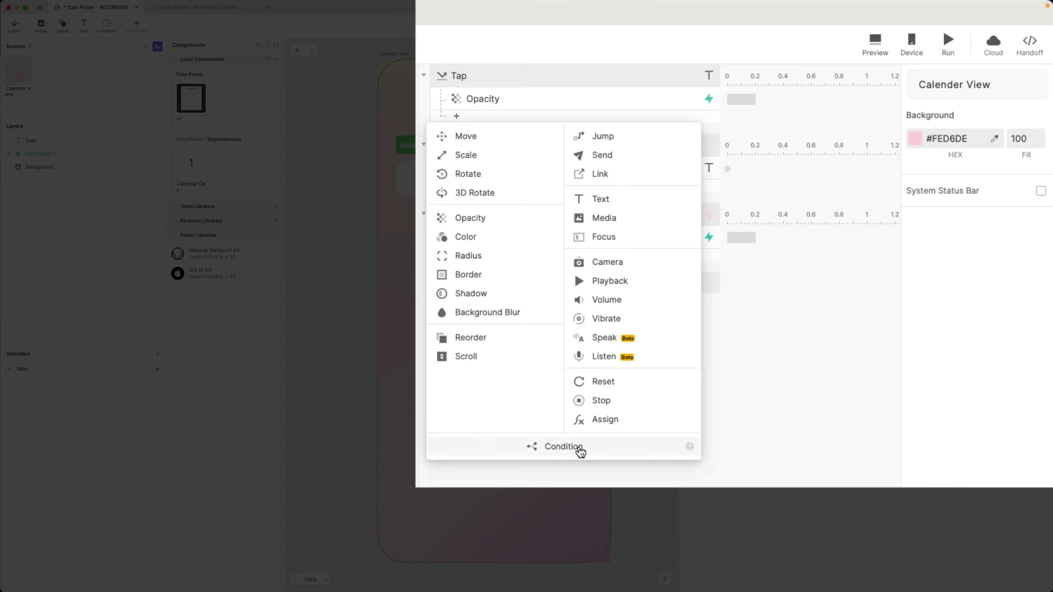
{"action": "left_click", "coordinate": [580, 446]}
{"action": "left_click", "coordinate": [1011, 179]}
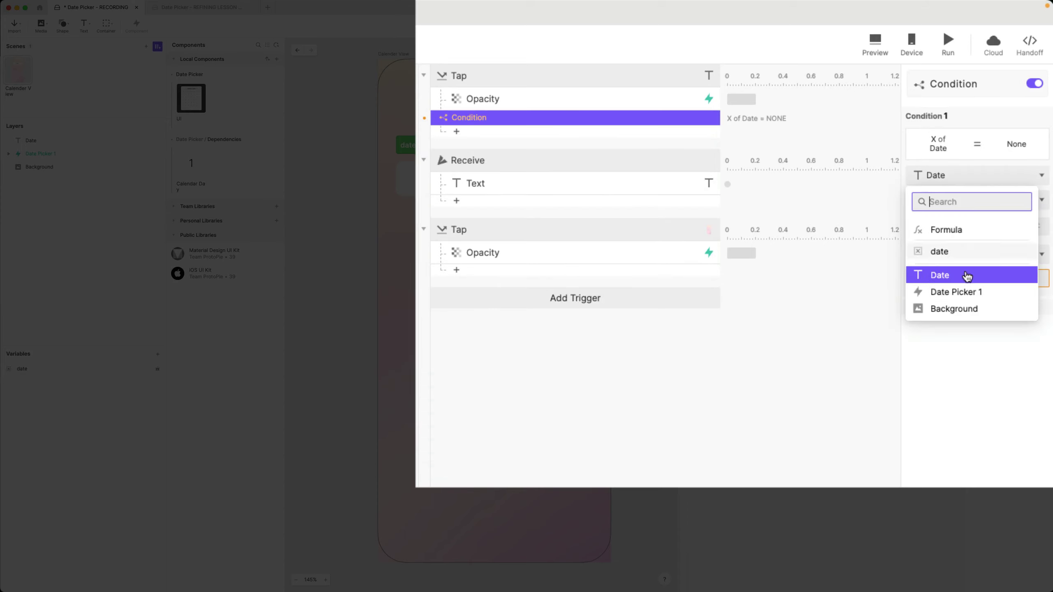
{"action": "left_click", "coordinate": [971, 292]}
{"action": "left_click", "coordinate": [972, 201]}
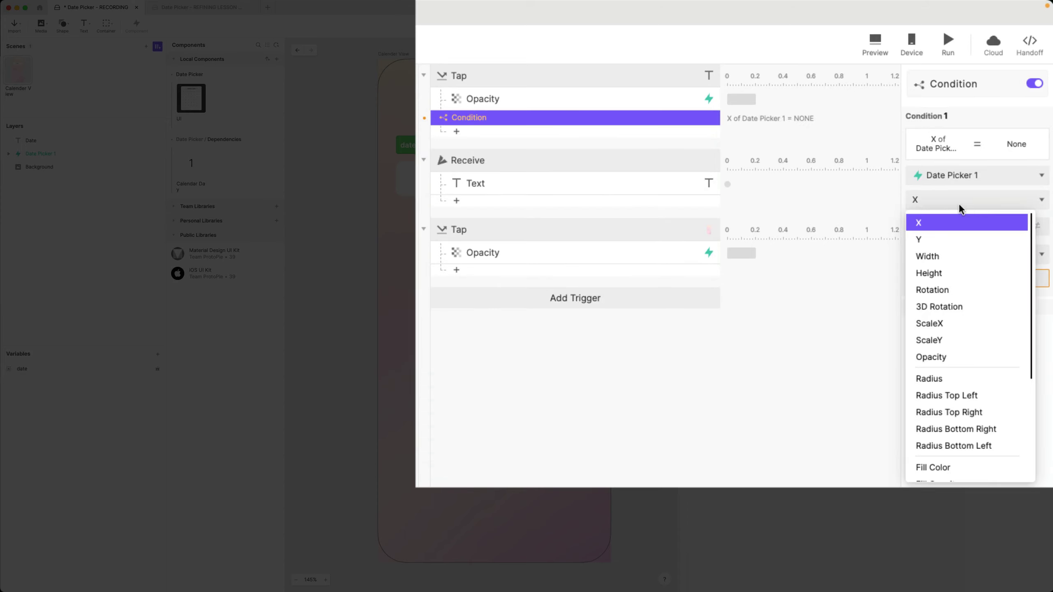
{"action": "left_click", "coordinate": [953, 357]}
{"action": "left_click", "coordinate": [954, 277]}
{"action": "type", "text": "0"}
{"action": "key", "text": "Return"}
{"action": "left_click_drag", "start_coordinate": [503, 105], "coordinate": [535, 133]}
Step: Duplicate the condition with its response, set the copy's condition value to 100 and its response's opacity to 0
{"action": "left_click", "coordinate": [506, 96]}
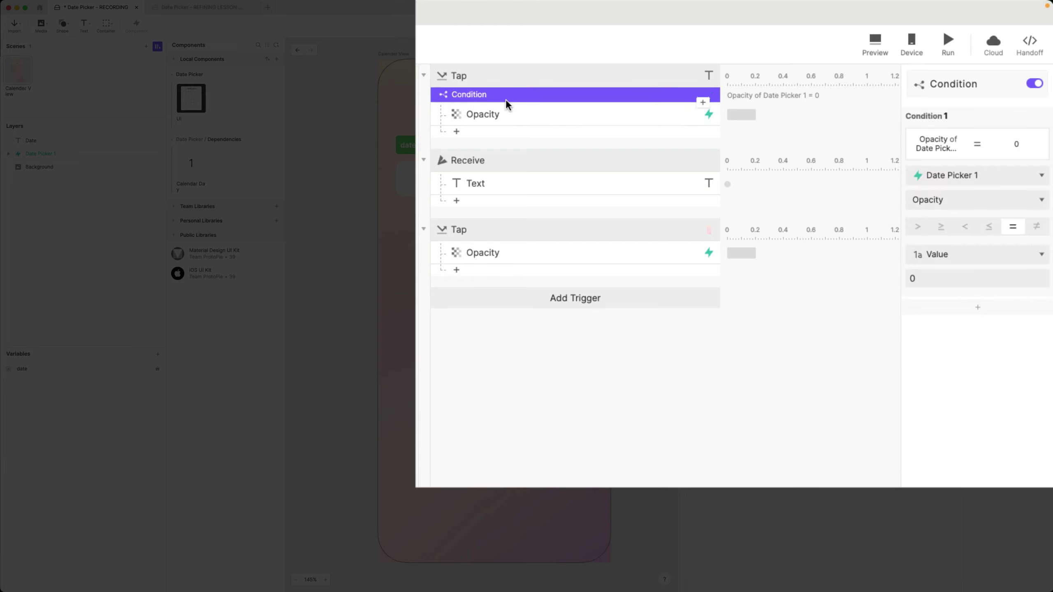
{"action": "key", "text": "super+d"}
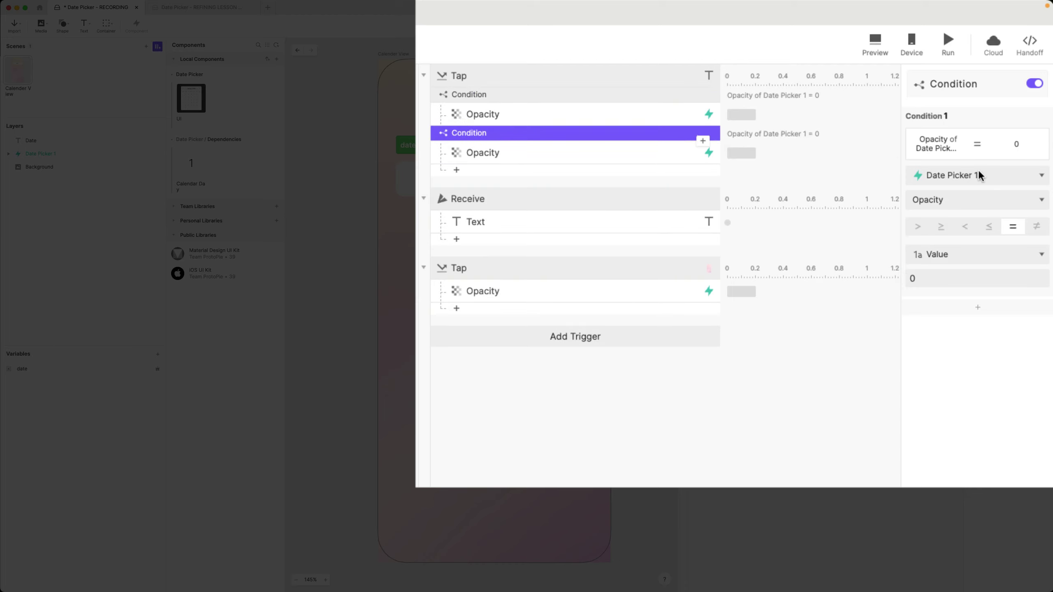
{"action": "left_click", "coordinate": [941, 283]}
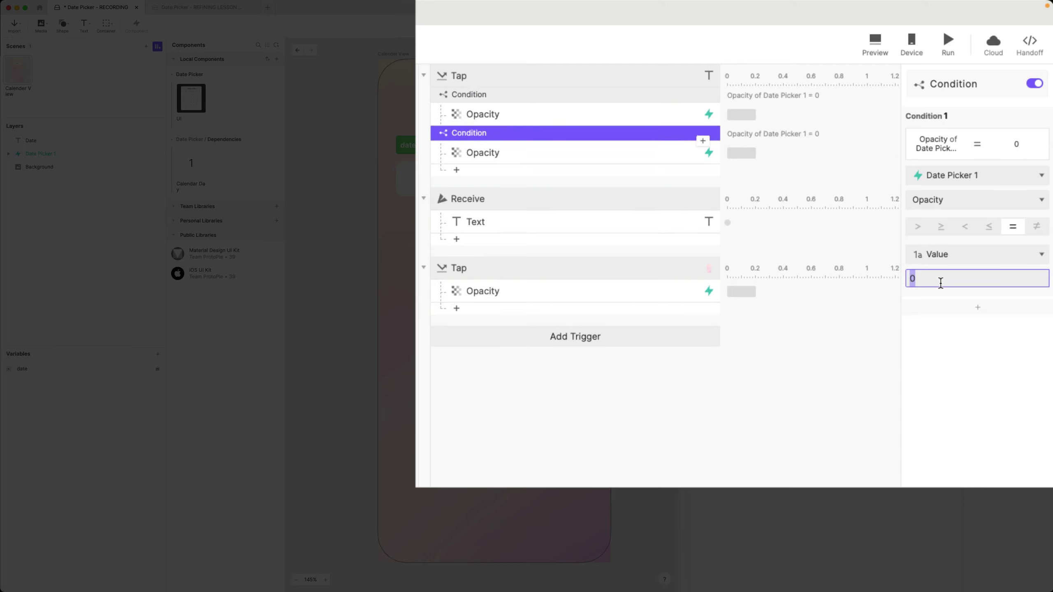
{"action": "type", "text": "100"}
{"action": "key", "text": "Return"}
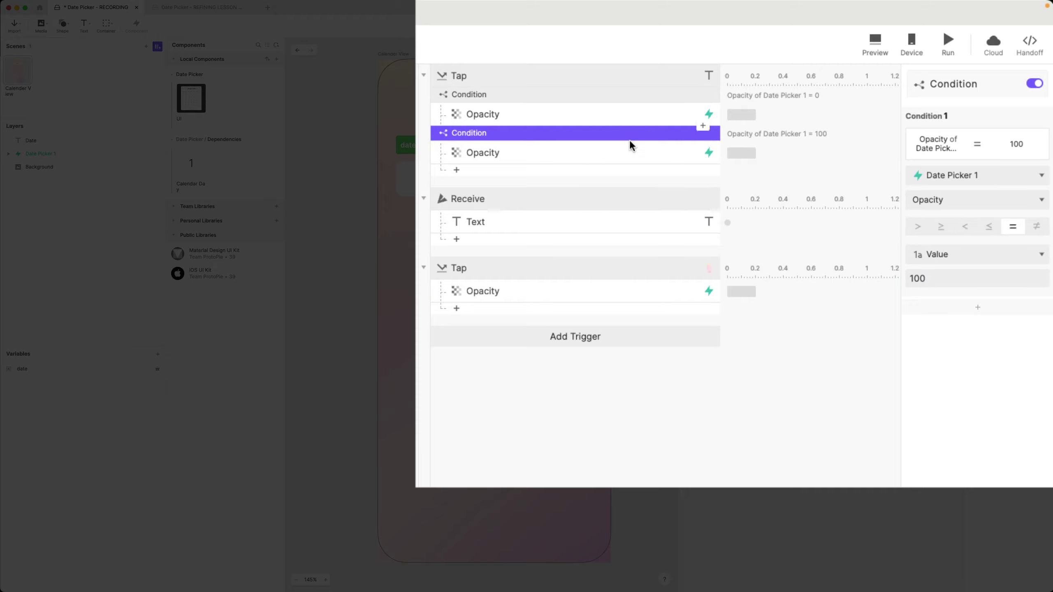
{"action": "left_click", "coordinate": [683, 152]}
{"action": "left_click", "coordinate": [1023, 165]}
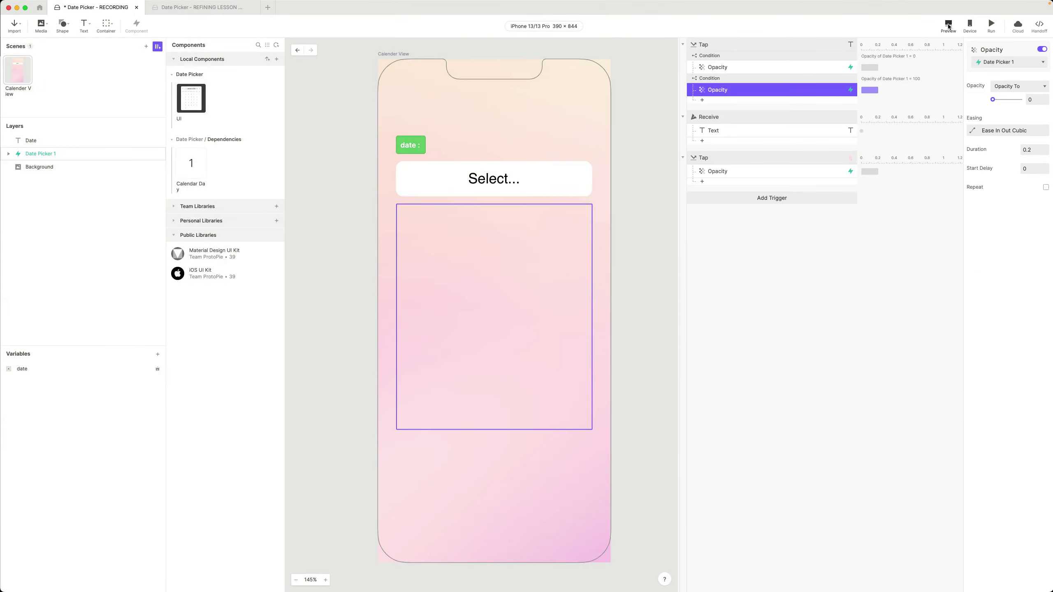
Step: Preview the prototype, toggle the calendar repeatedly from the date field, choose February 21 and 22, 2024, and tap the background
{"action": "left_click", "coordinate": [875, 42]}
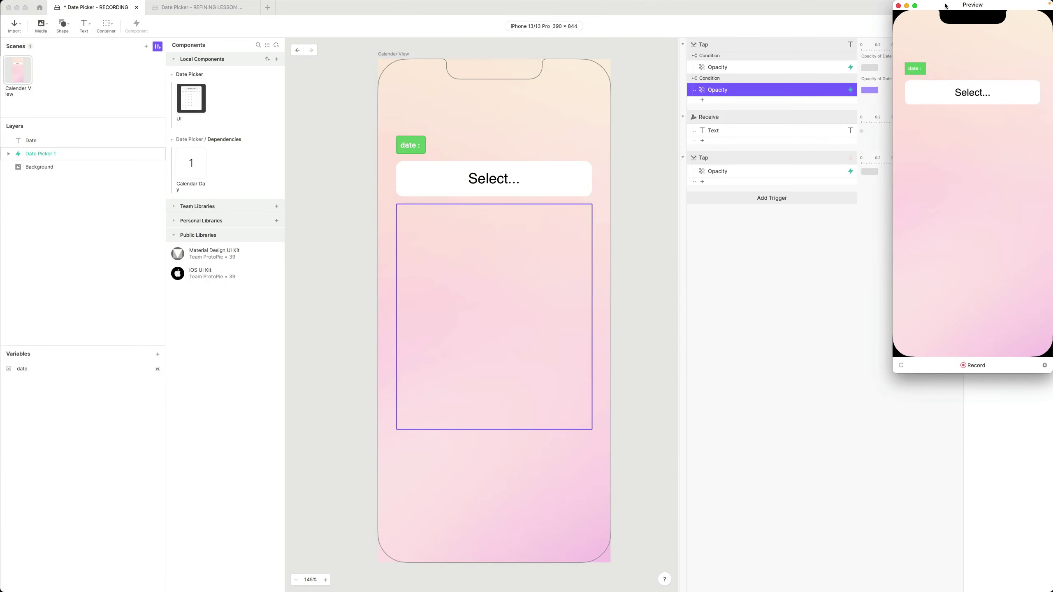
{"action": "left_click_drag", "start_coordinate": [945, 5], "coordinate": [552, 127]}
{"action": "left_click", "coordinate": [587, 212]}
{"action": "left_click", "coordinate": [588, 212]}
{"action": "left_click", "coordinate": [590, 216]}
{"action": "left_click", "coordinate": [591, 214]}
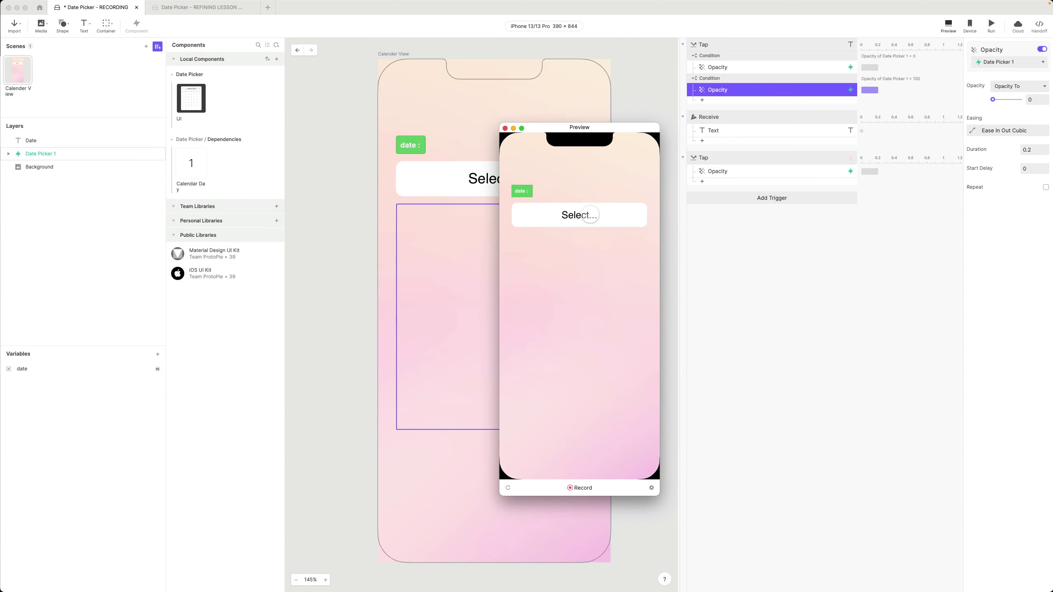
{"action": "left_click", "coordinate": [590, 214]}
{"action": "left_click", "coordinate": [579, 338]}
{"action": "left_click", "coordinate": [597, 338]}
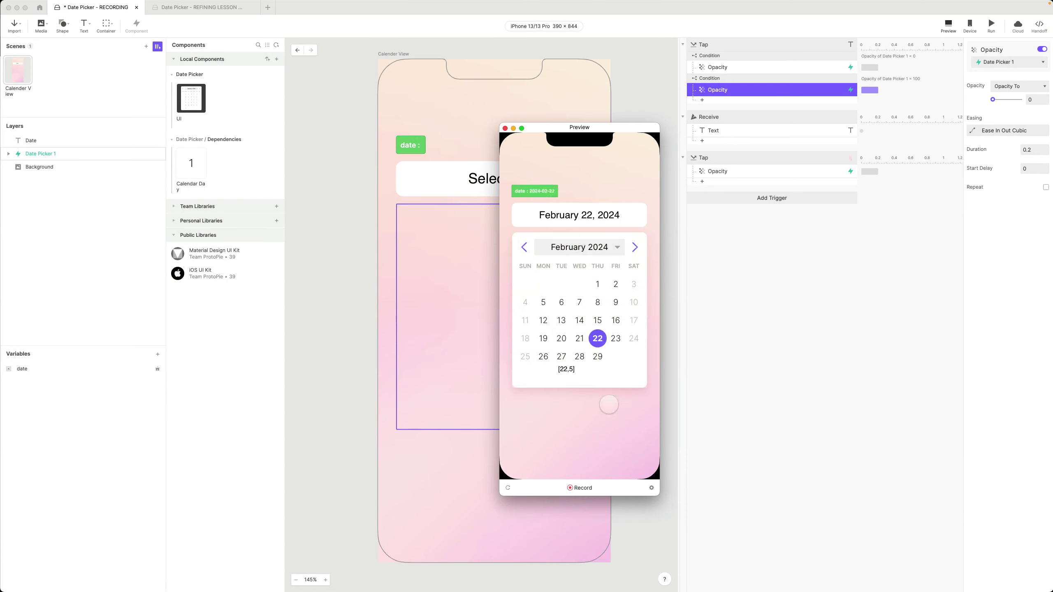
{"action": "left_click", "coordinate": [608, 403]}
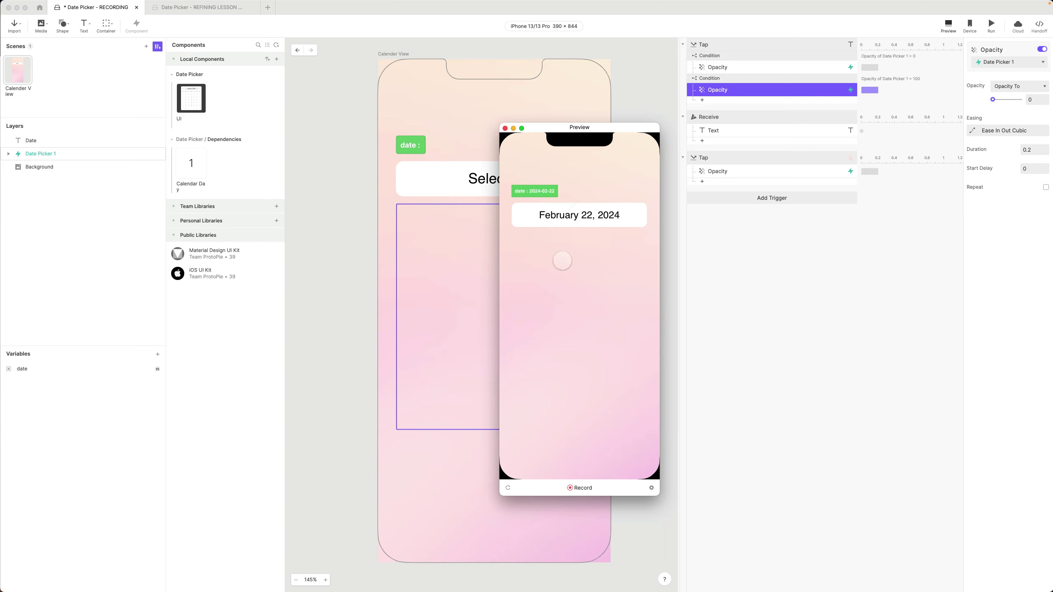
Step: Reopen the calendar in the preview, choose February 12, 2024, and tap the background to dismiss it
{"action": "left_click_drag", "start_coordinate": [605, 130], "coordinate": [649, 144]}
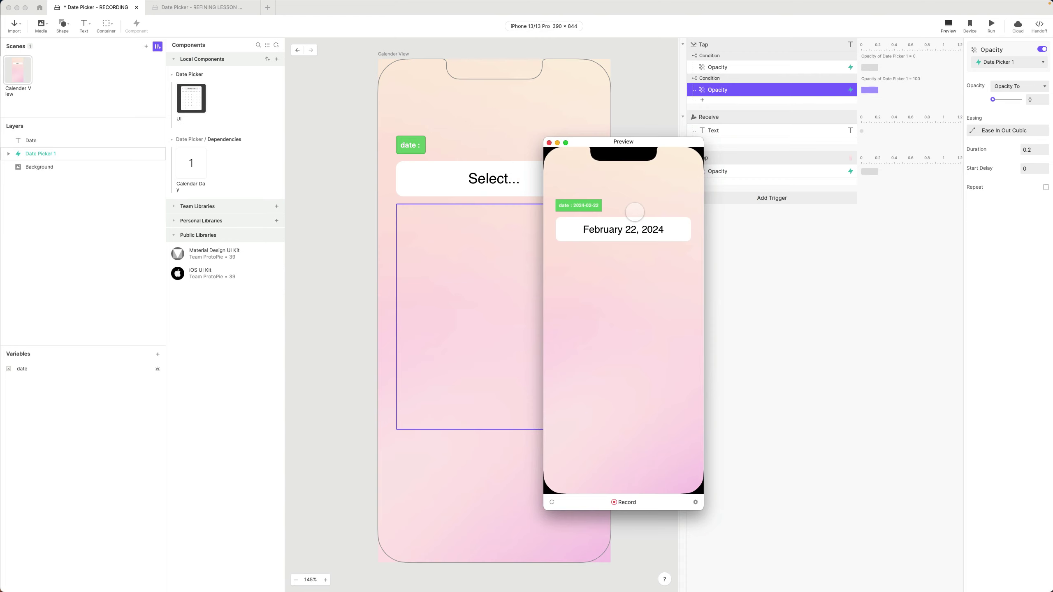
{"action": "left_click_drag", "start_coordinate": [650, 142], "coordinate": [545, 130]}
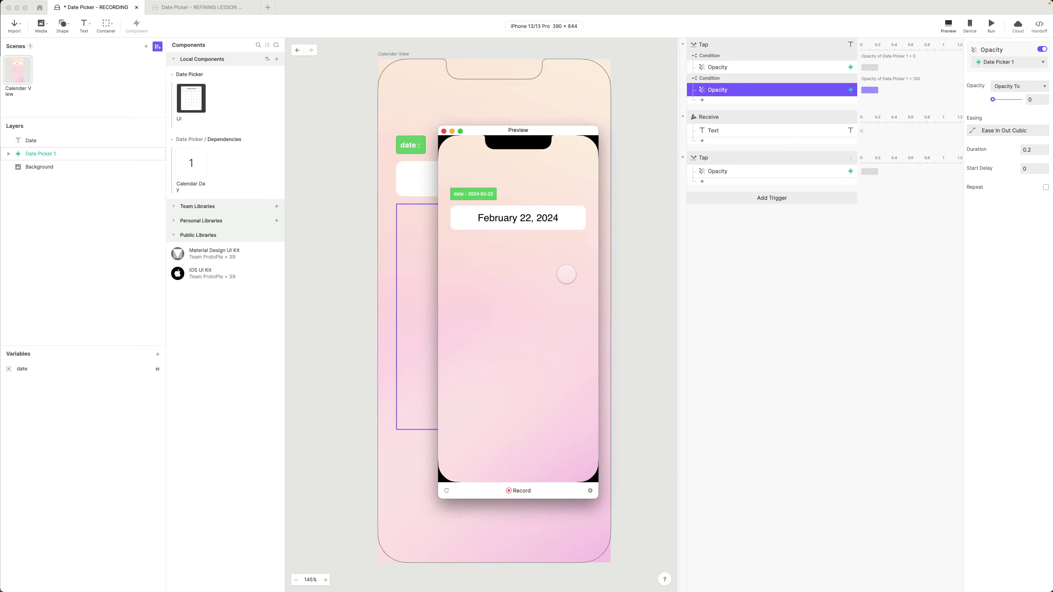
{"action": "left_click", "coordinate": [542, 223]}
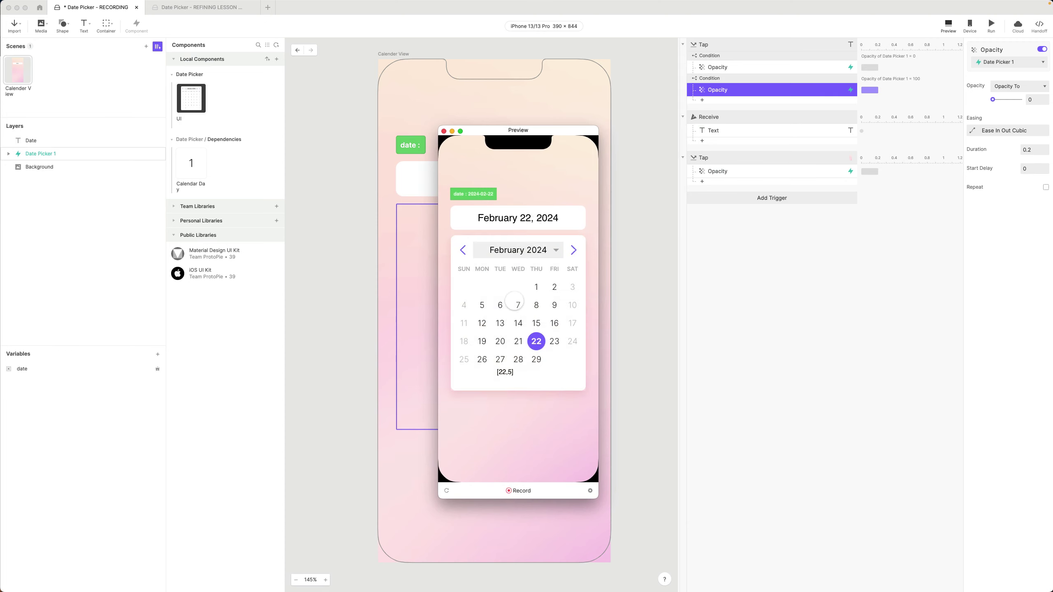
{"action": "left_click", "coordinate": [481, 323]}
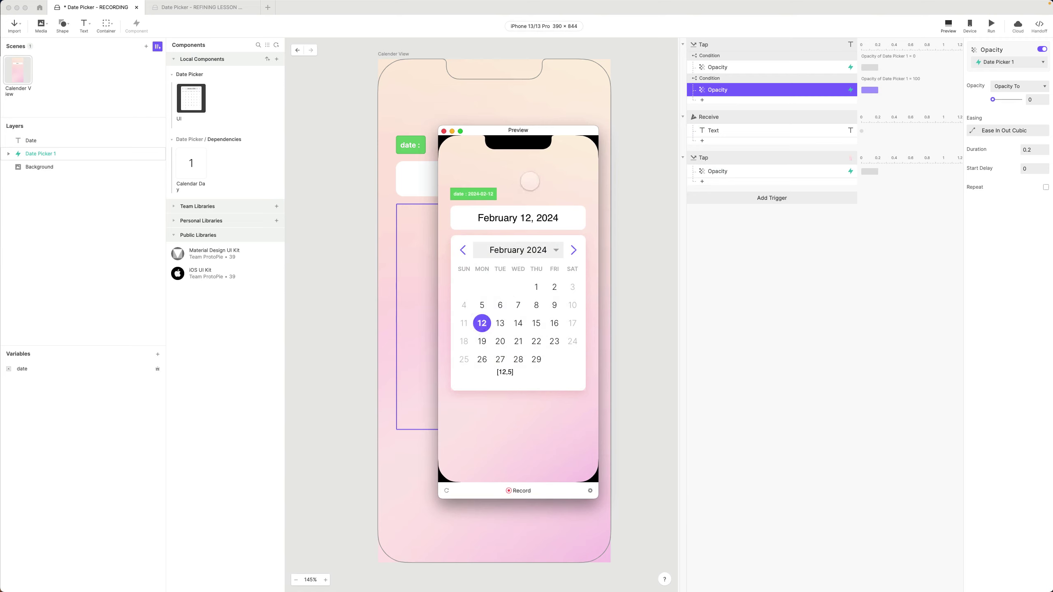
{"action": "left_click", "coordinate": [539, 432]}
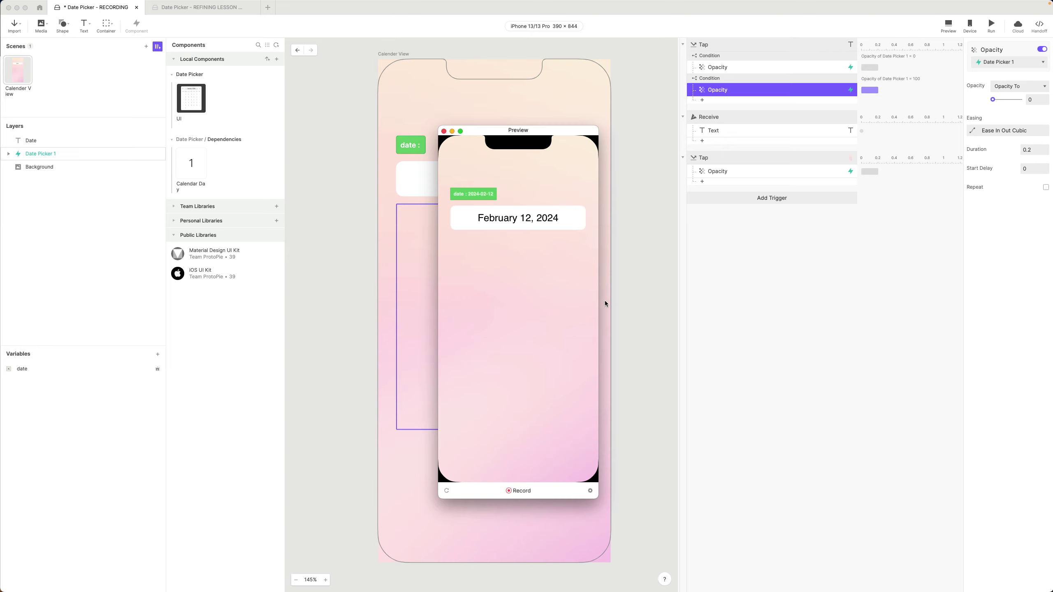
Step: Reopen the calendar, browse forward to May 2024 and back to April 2024, and dismiss it by tapping the background
{"action": "left_click", "coordinate": [513, 221]}
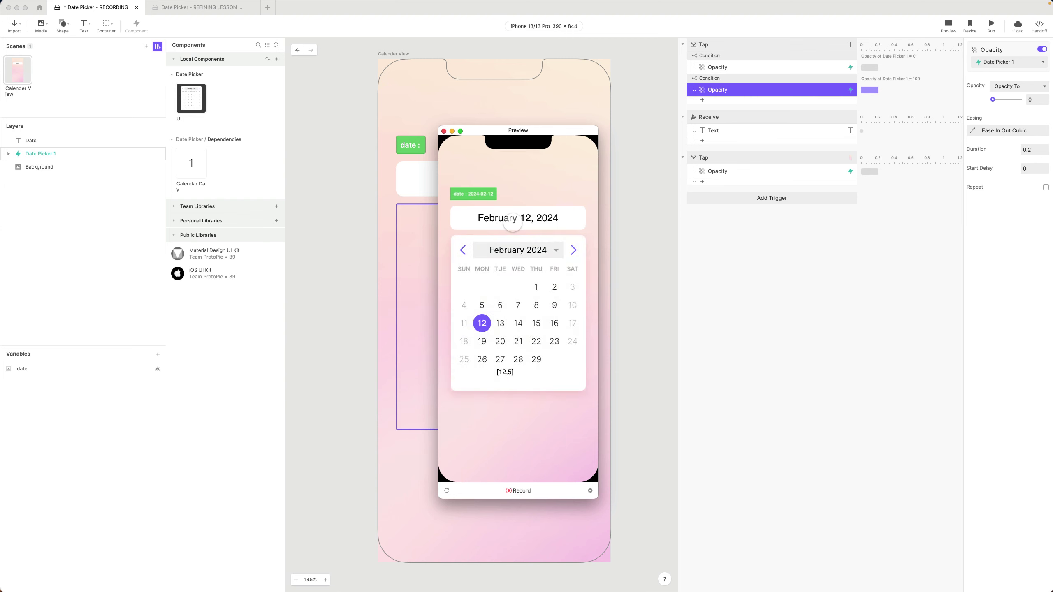
{"action": "left_click", "coordinate": [573, 250]}
{"action": "left_click", "coordinate": [573, 250]}
{"action": "left_click", "coordinate": [573, 250]}
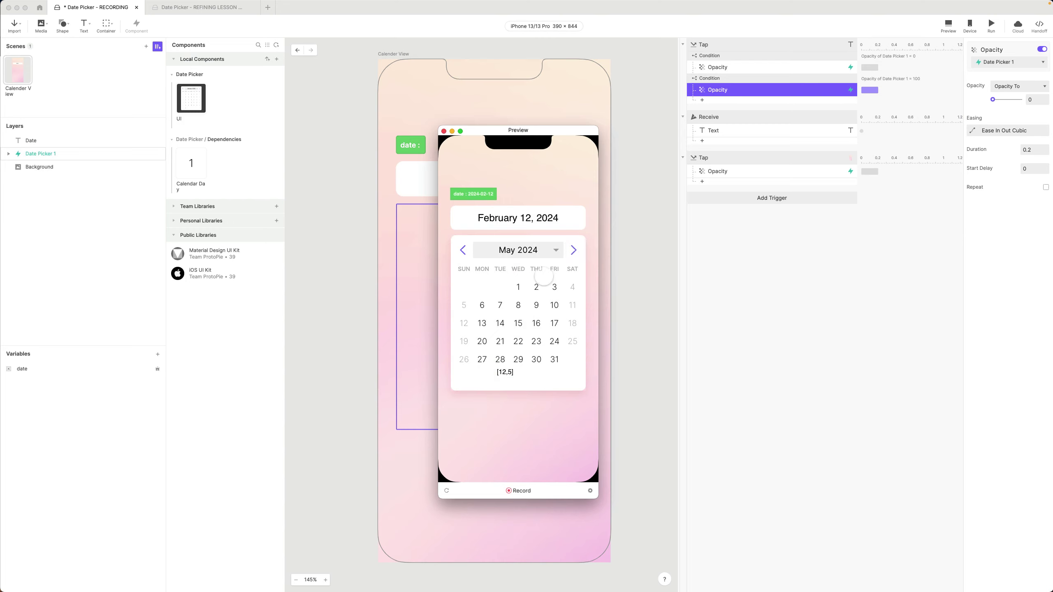
{"action": "left_click", "coordinate": [463, 250]}
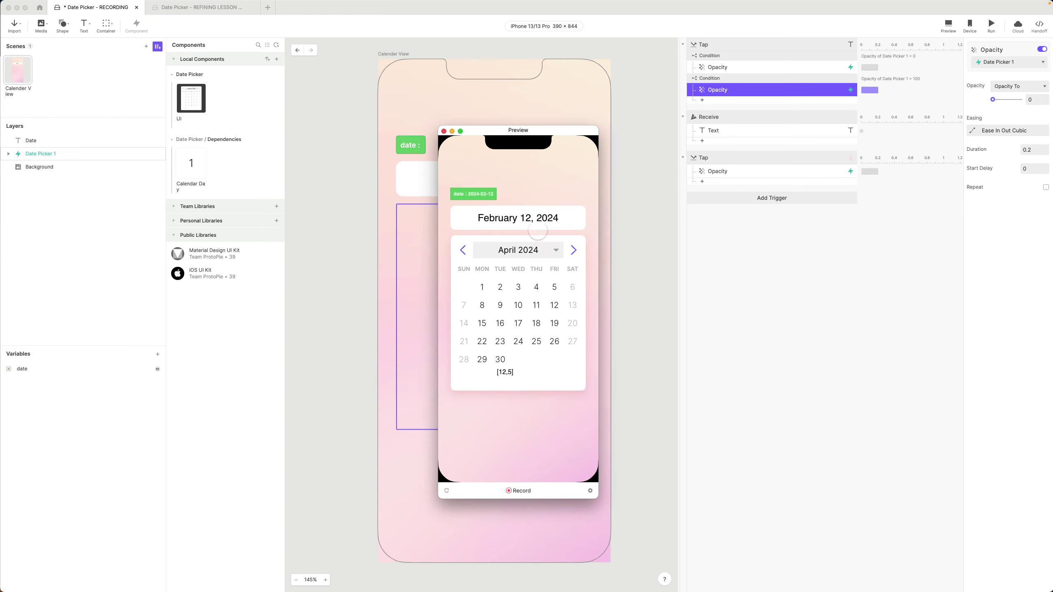
{"action": "left_click", "coordinate": [536, 429]}
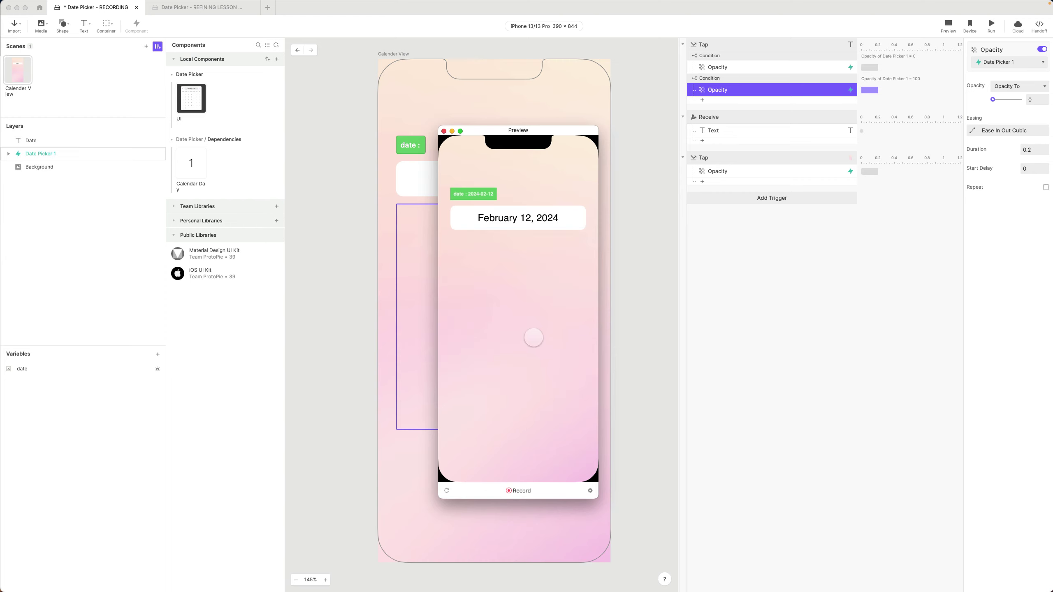
Step: Reopen and dismiss the calendar to check the displayed month, reopen it, return to February 2024, and close the preview
{"action": "left_click", "coordinate": [516, 218]}
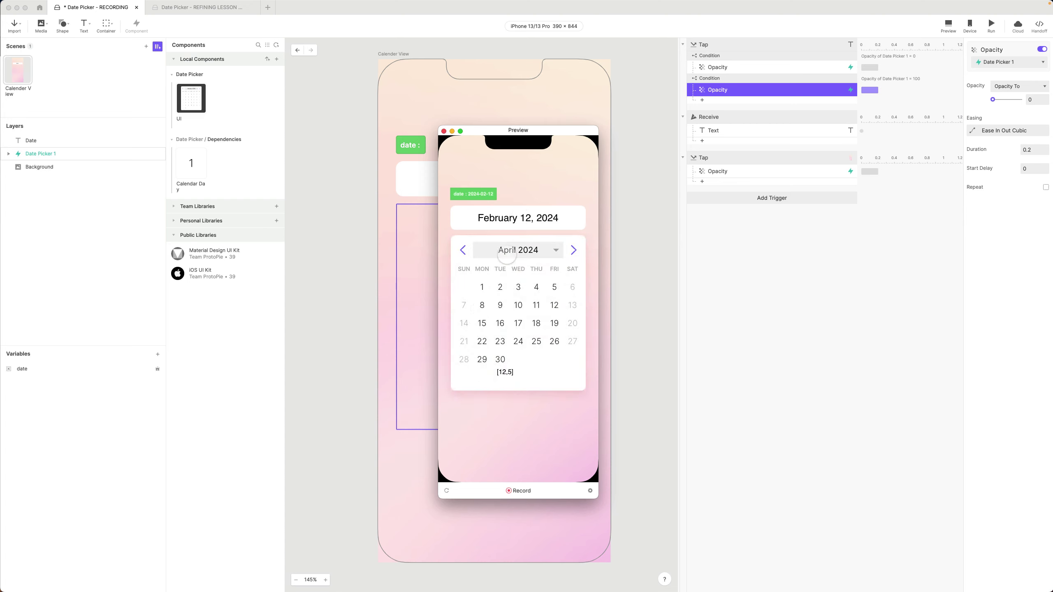
{"action": "left_click", "coordinate": [537, 423]}
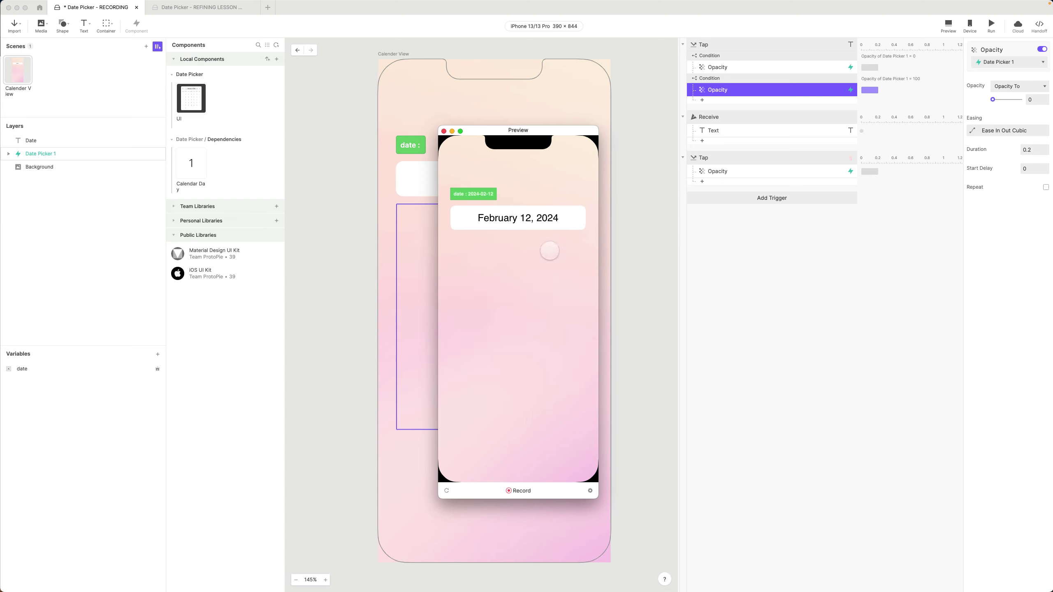
{"action": "left_click", "coordinate": [521, 217]}
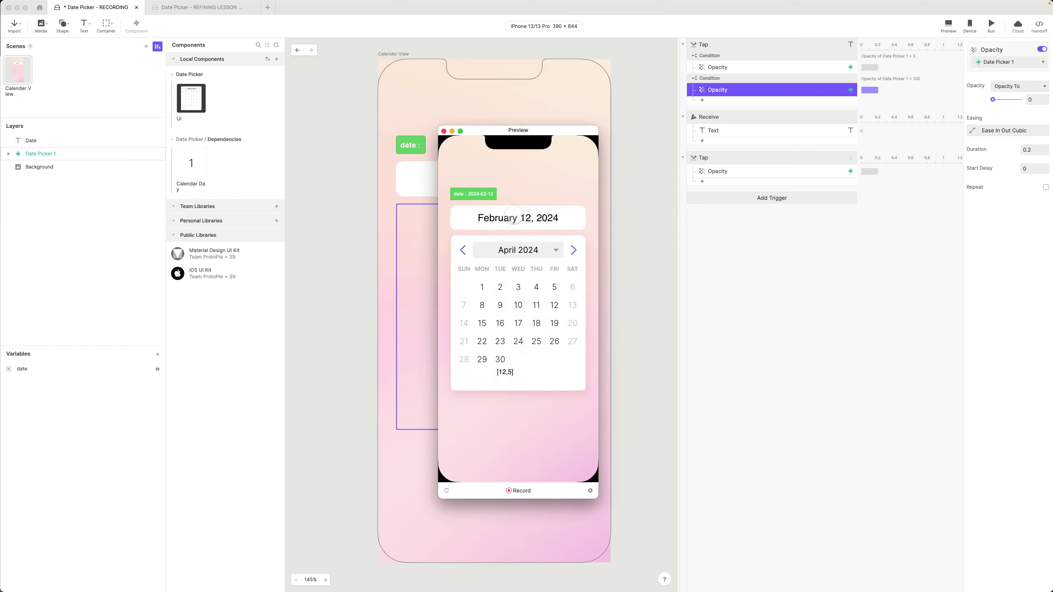
{"action": "left_click", "coordinate": [462, 250]}
{"action": "left_click", "coordinate": [462, 250]}
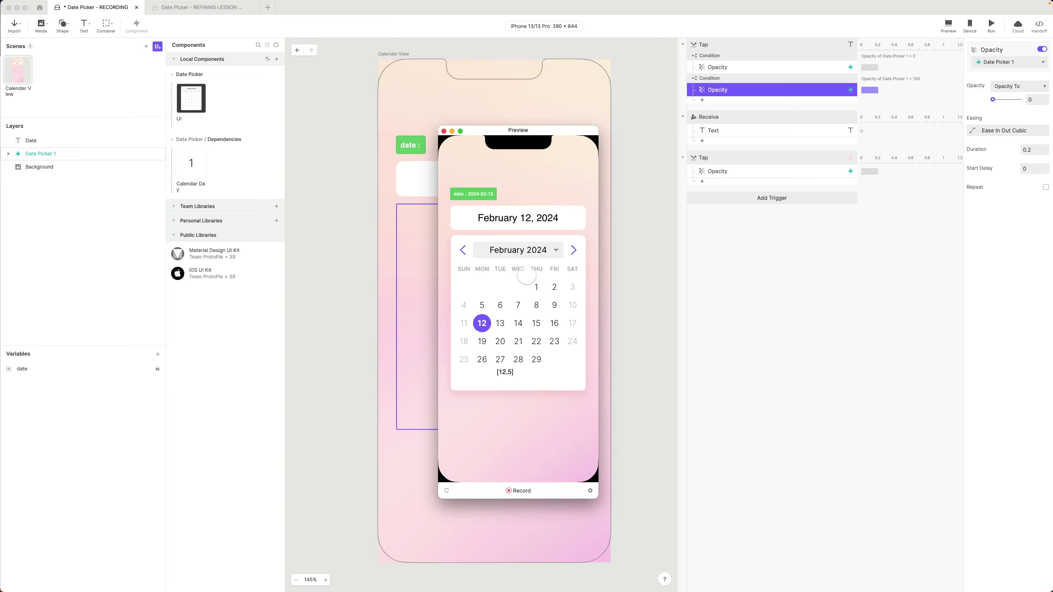
{"action": "left_click", "coordinate": [444, 131]}
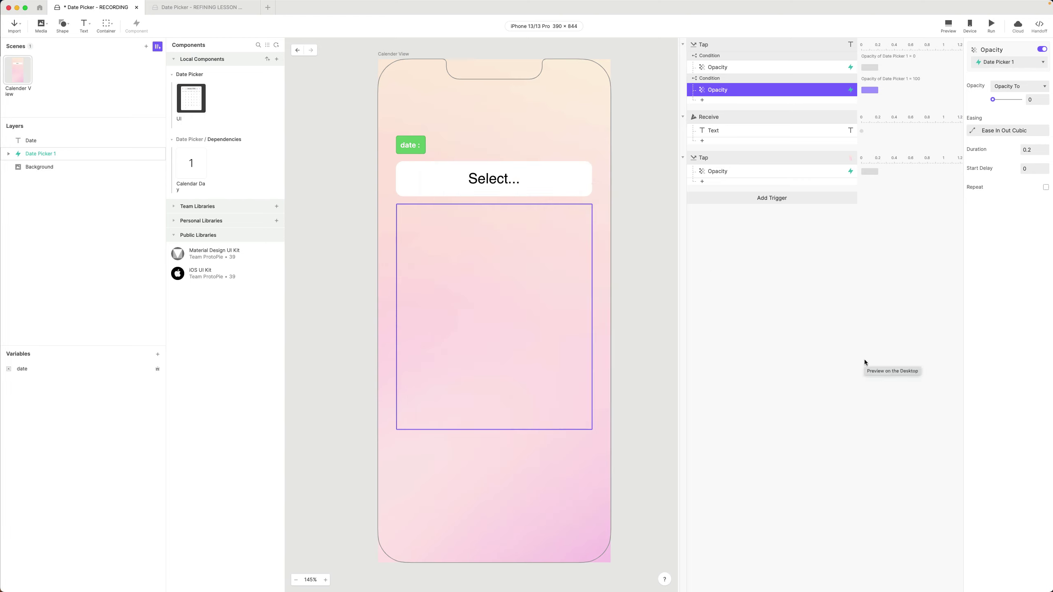
Step: Add a Send response to the Background's Tap trigger that sends the message RESET to the Date Picker 1 component
{"action": "left_click", "coordinate": [740, 158]}
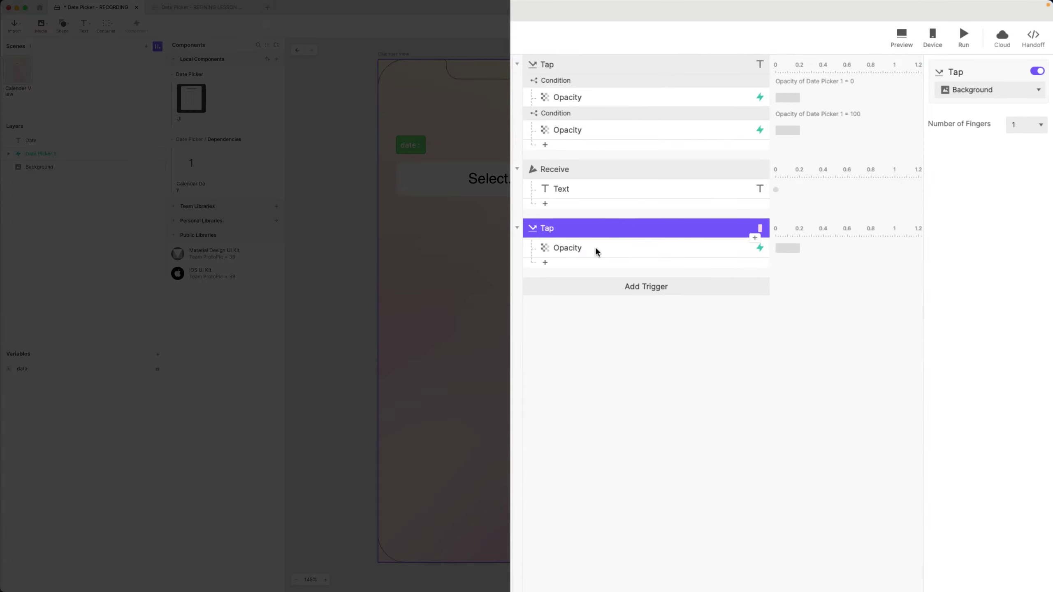
{"action": "left_click", "coordinate": [598, 250]}
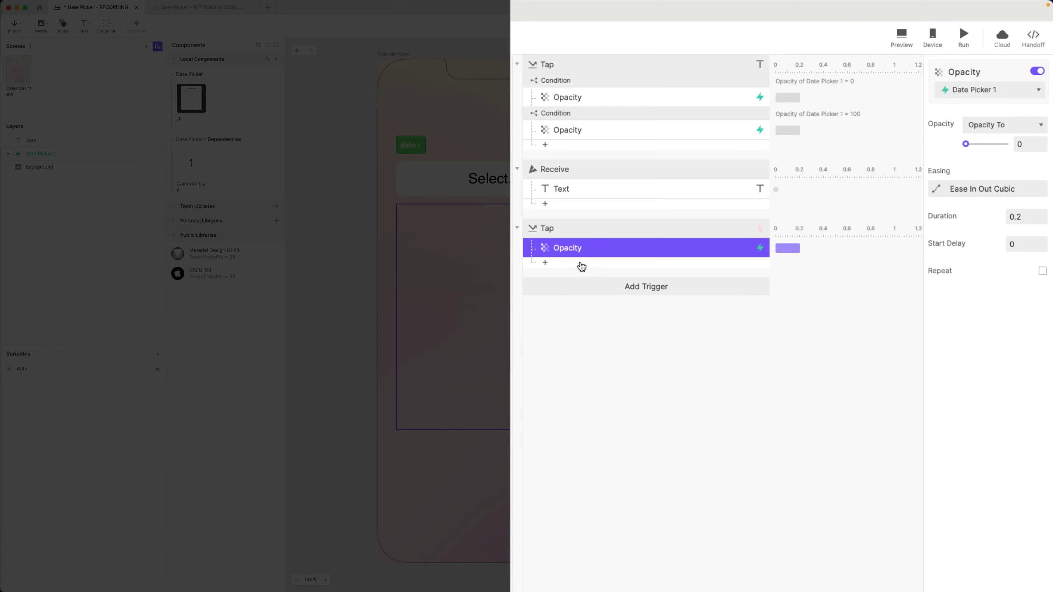
{"action": "left_click", "coordinate": [582, 265]}
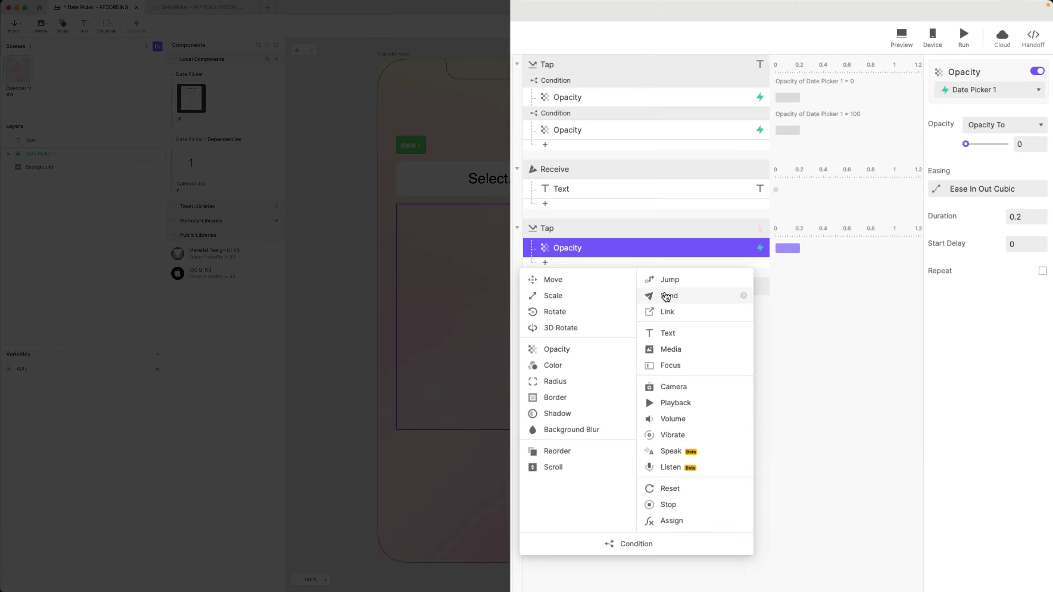
{"action": "left_click", "coordinate": [667, 295]}
{"action": "left_click", "coordinate": [990, 117]}
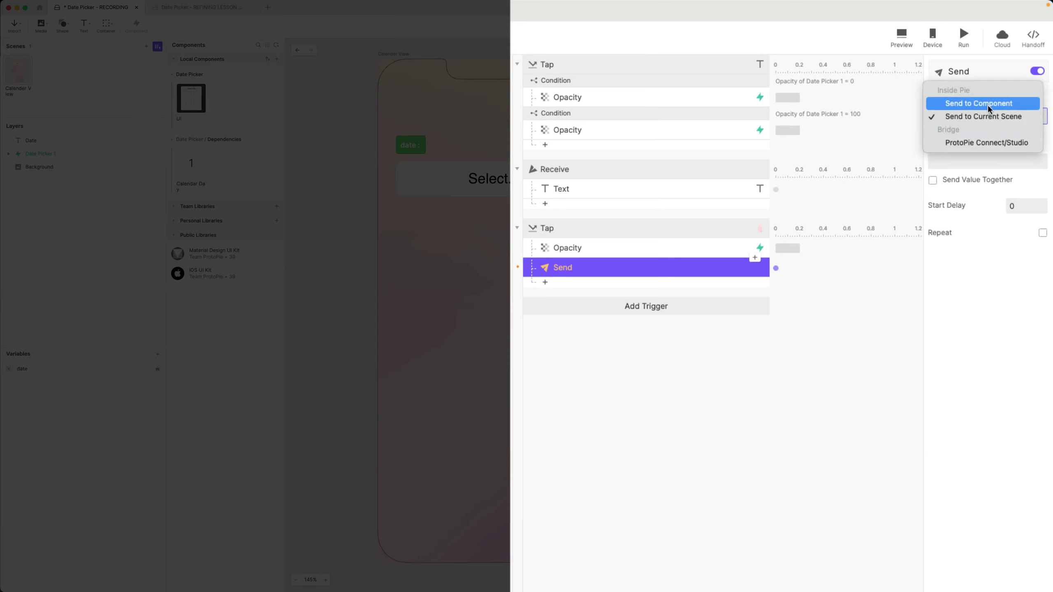
{"action": "left_click", "coordinate": [990, 104]}
{"action": "left_click", "coordinate": [967, 148]}
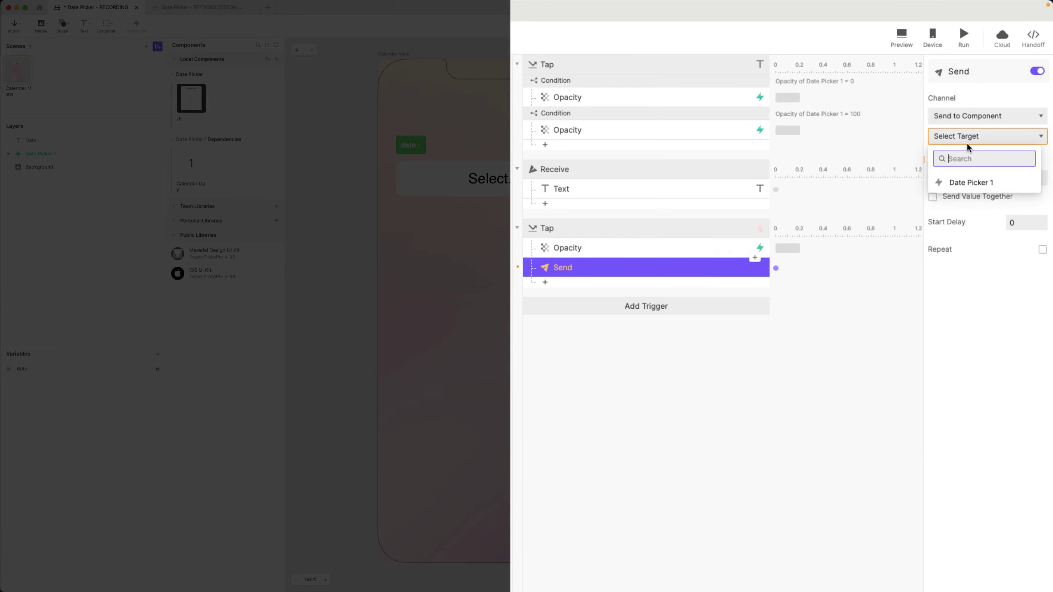
{"action": "left_click", "coordinate": [982, 181]}
{"action": "left_click", "coordinate": [980, 177]}
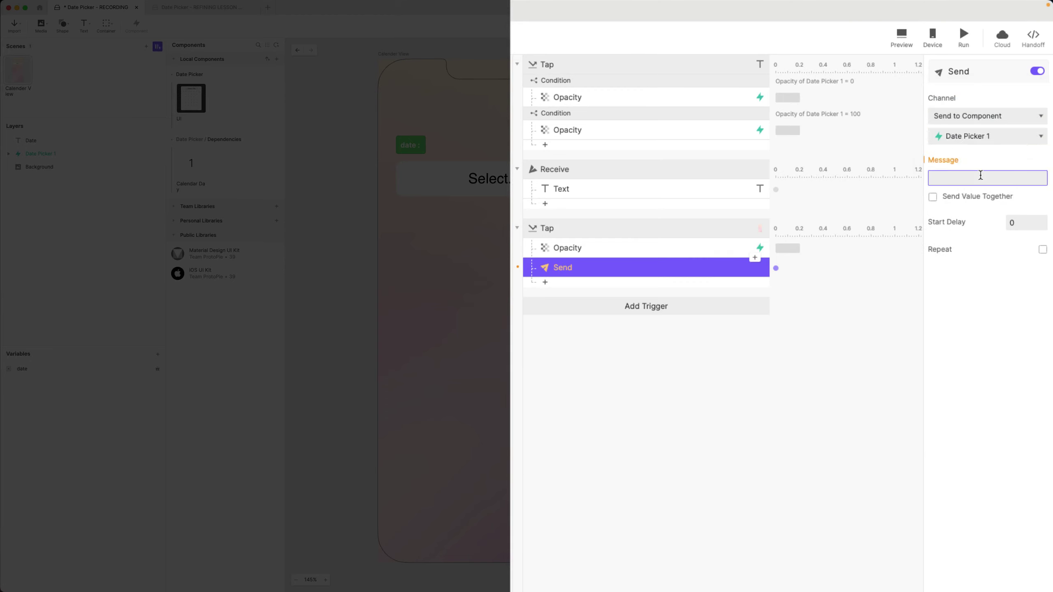
{"action": "type", "text": "RESET"}
{"action": "key", "text": "Return"}
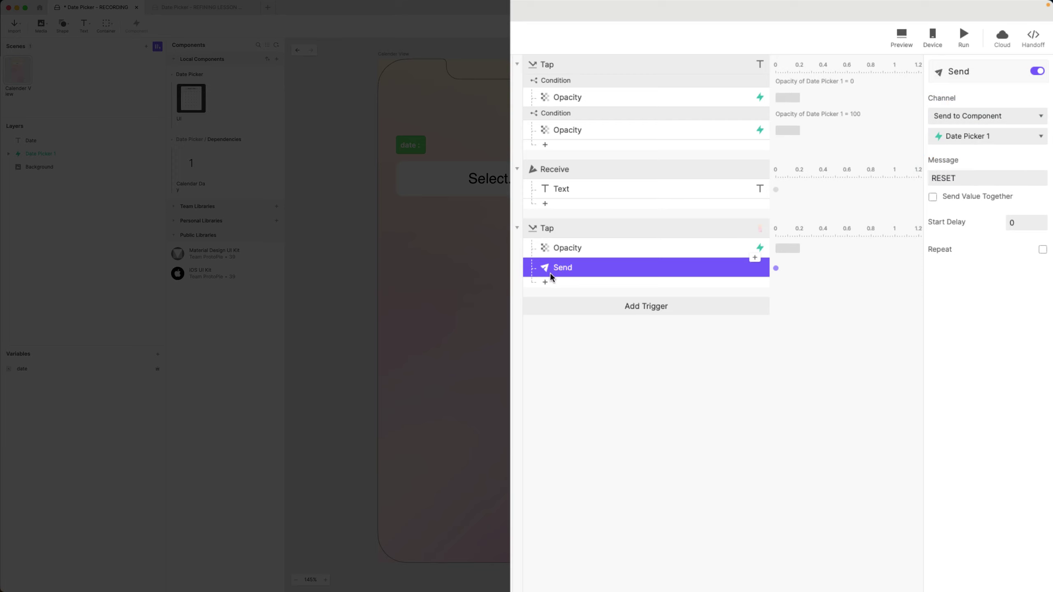
Step: Rename the Background's Send response as Send RESET to Date Picker 1 and delay its start to 0.2 seconds
{"action": "double_click", "coordinate": [573, 266]}
{"action": "type", "text": "RESE"}
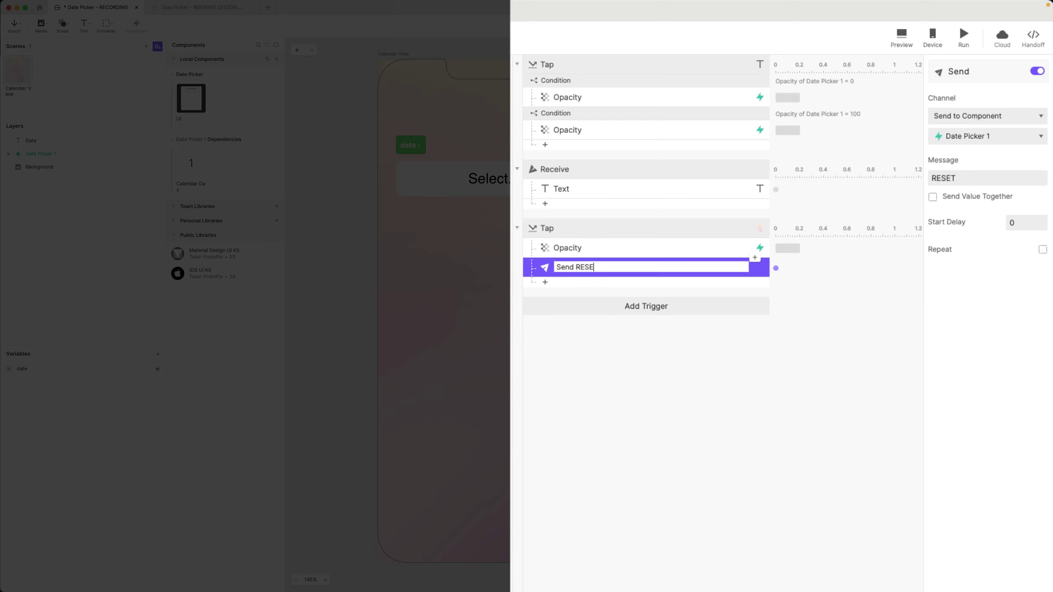
{"action": "type", "text": "T to Date Picker 1"}
{"action": "key", "text": "Return"}
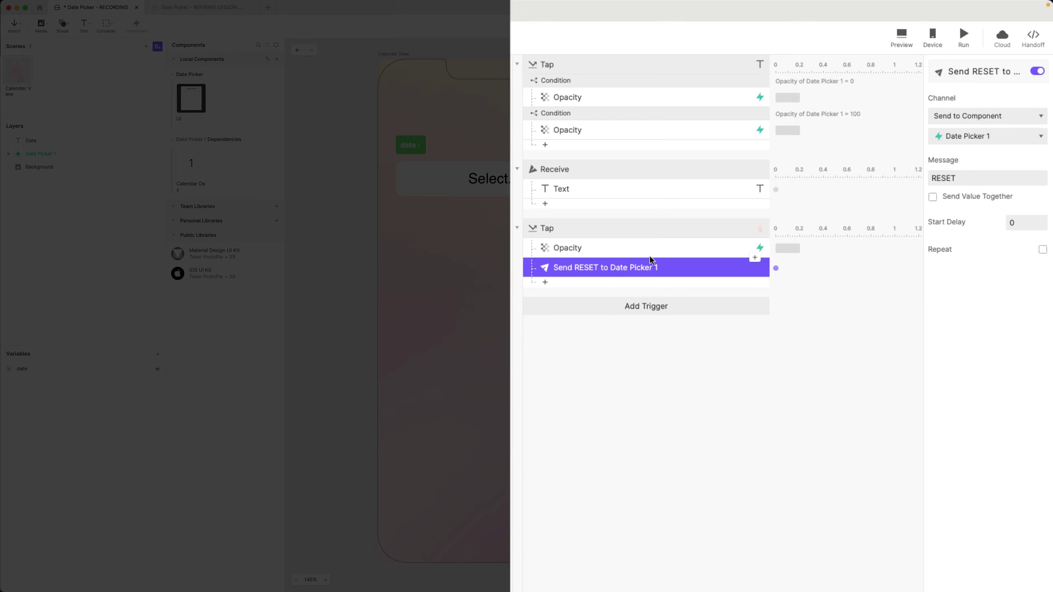
{"action": "left_click_drag", "start_coordinate": [775, 269], "coordinate": [805, 270]}
Step: Copy the Send RESET to Date Picker 1 response into the Tap condition where Date Picker 1's opacity is 100
{"action": "left_click", "coordinate": [638, 130]}
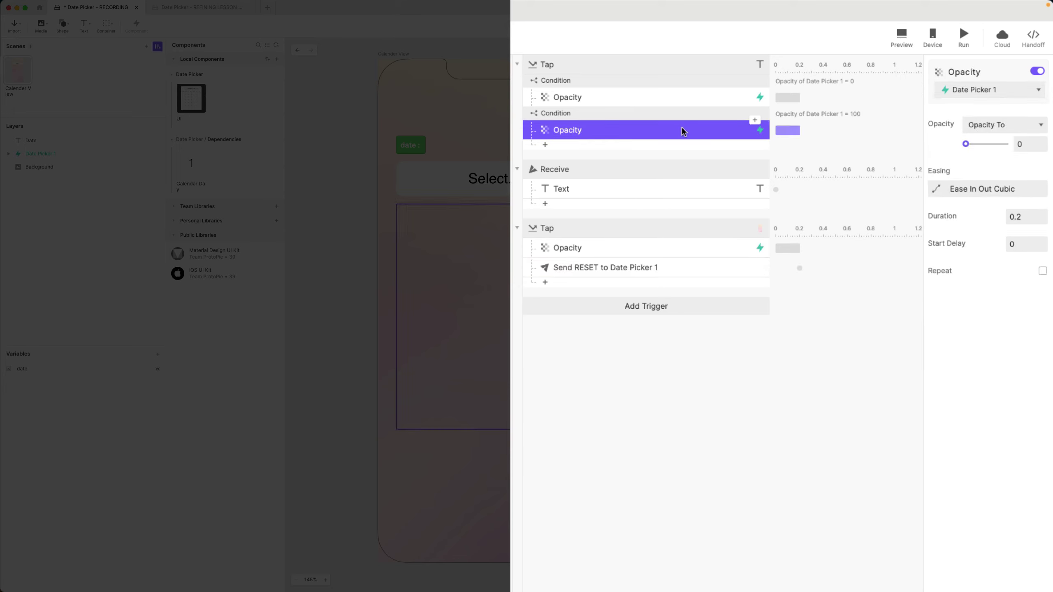
{"action": "key", "text": "super+v"}
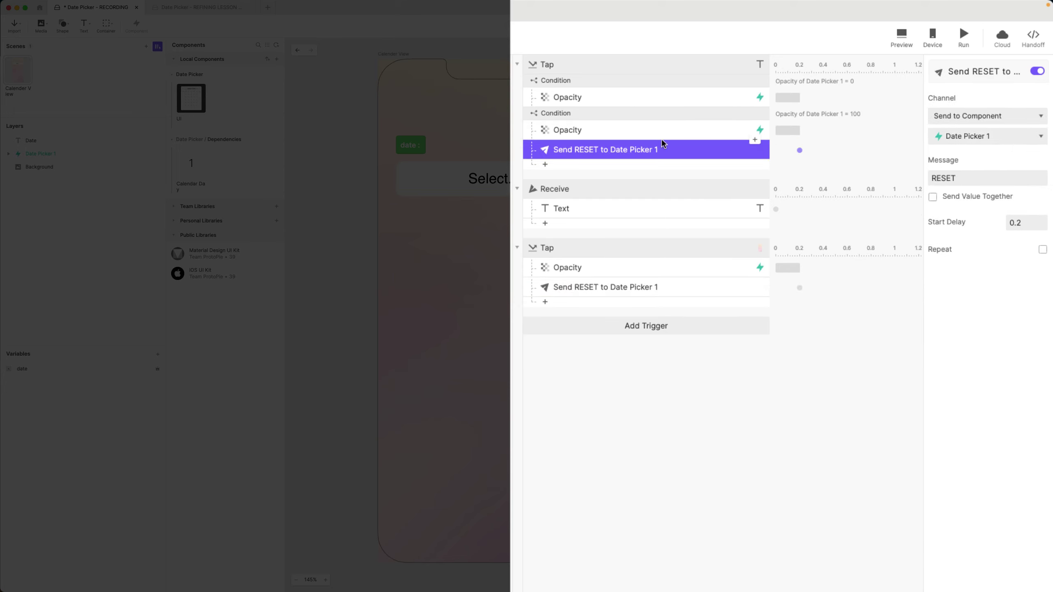
{"action": "left_click", "coordinate": [674, 133]}
{"action": "left_click", "coordinate": [676, 268]}
{"action": "left_click", "coordinate": [676, 288]}
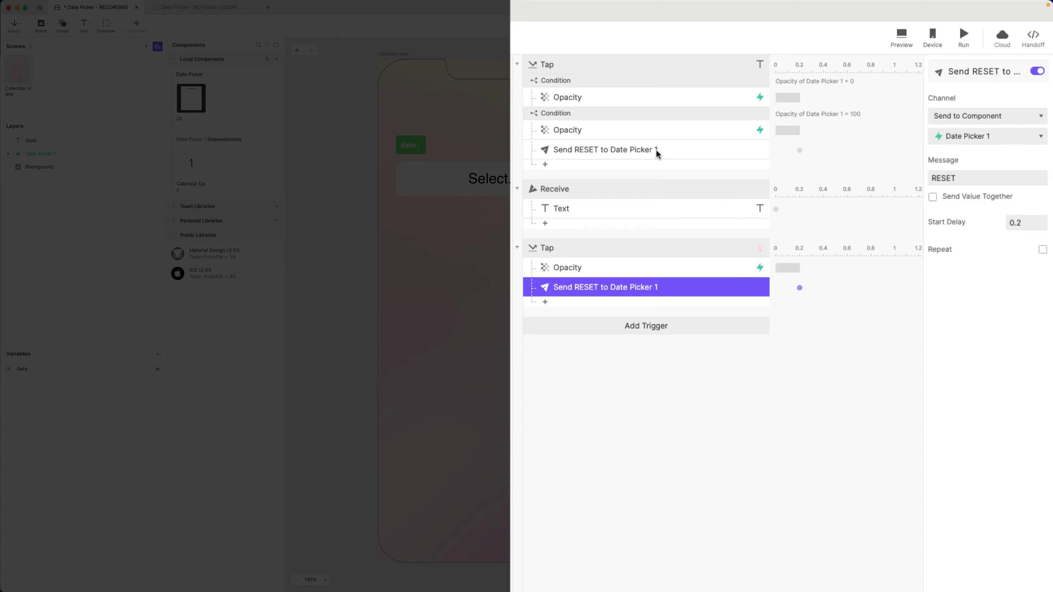
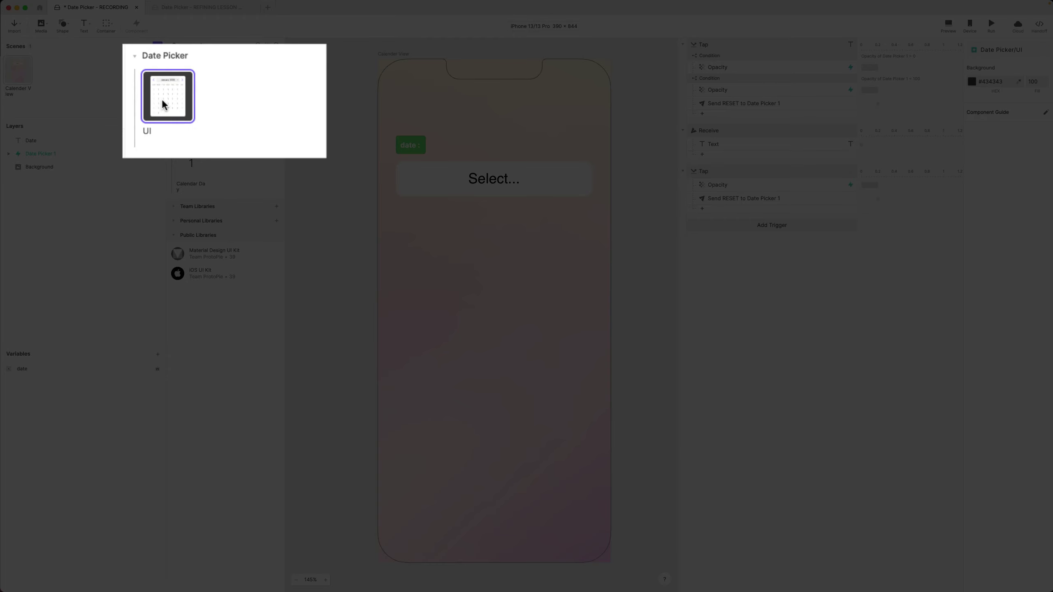
Step: Open the Date Picker UI component for editing and collapse its Receive "initialize" from Self trigger
{"action": "double_click", "coordinate": [188, 100]}
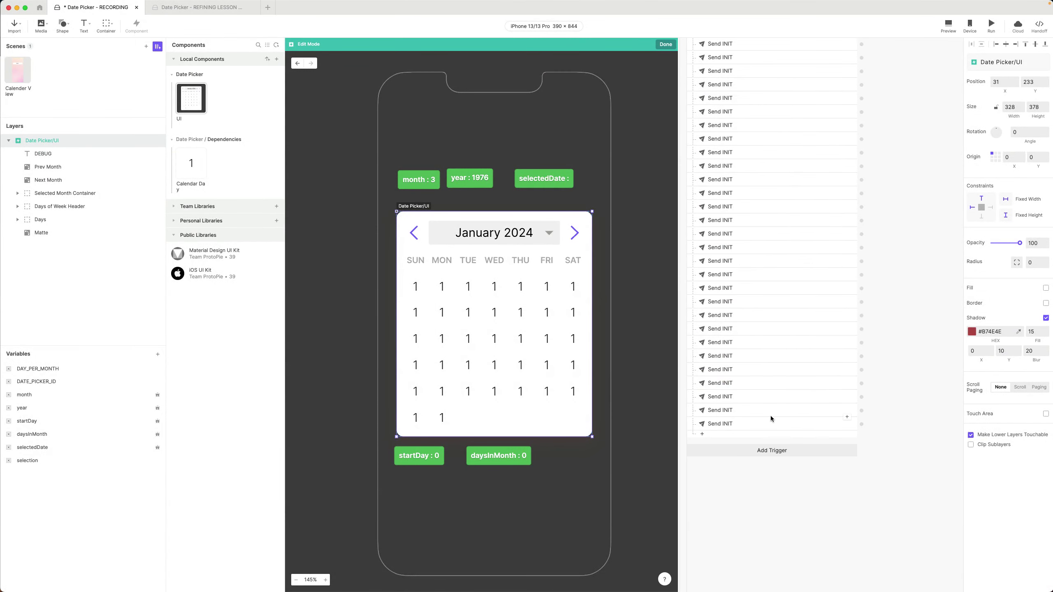
{"action": "scroll", "coordinate": [770, 415], "scroll_direction": "up", "scroll_amount": 10}
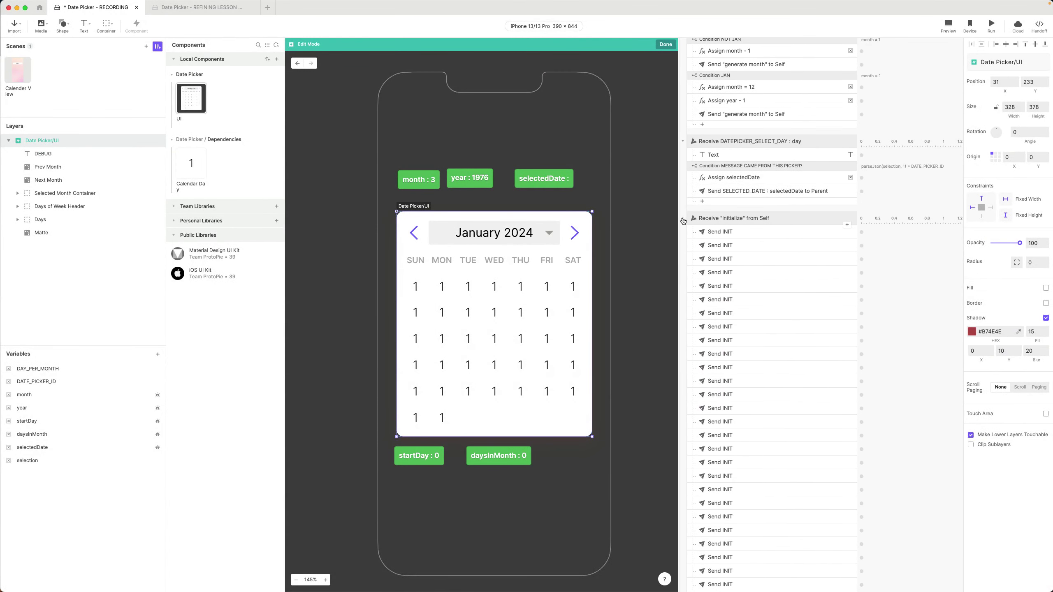
{"action": "left_click", "coordinate": [683, 218]}
{"action": "scroll", "coordinate": [739, 220], "scroll_direction": "up", "scroll_amount": 7}
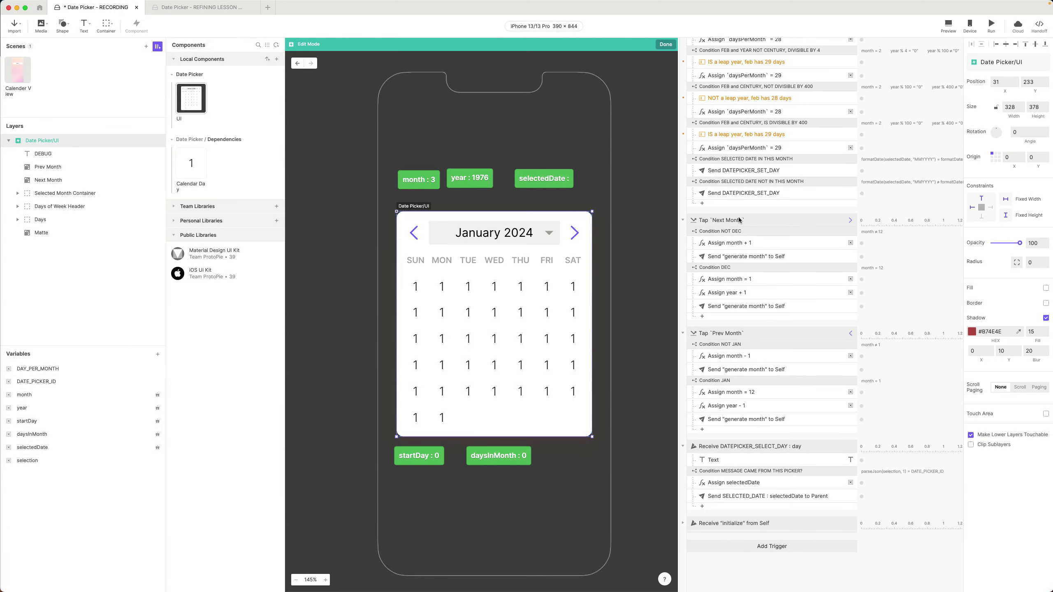
{"action": "scroll", "coordinate": [745, 319], "scroll_direction": "down", "scroll_amount": 1}
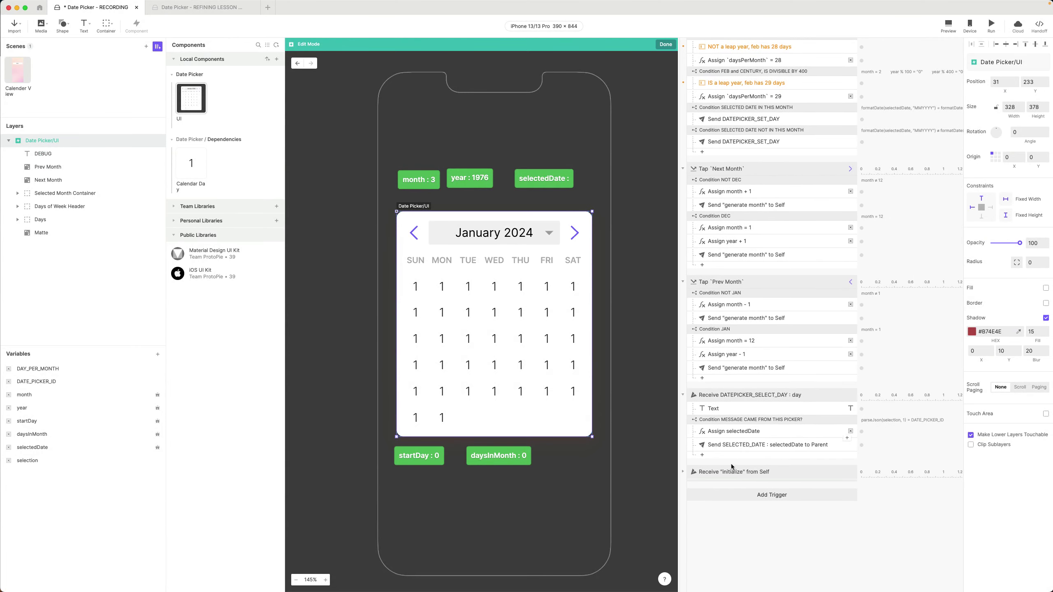
Step: Add a Receive trigger that listens for the message RESET from the parent, and name it Receive RESET
{"action": "left_click", "coordinate": [773, 495]}
{"action": "left_click", "coordinate": [857, 497]}
{"action": "left_click", "coordinate": [1008, 79]}
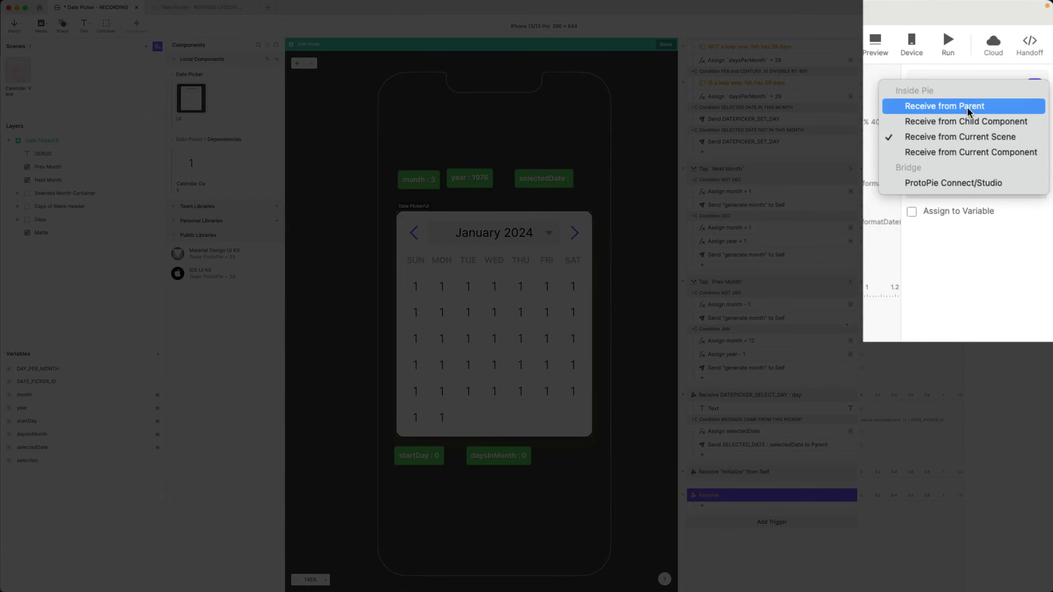
{"action": "left_click", "coordinate": [1001, 62]}
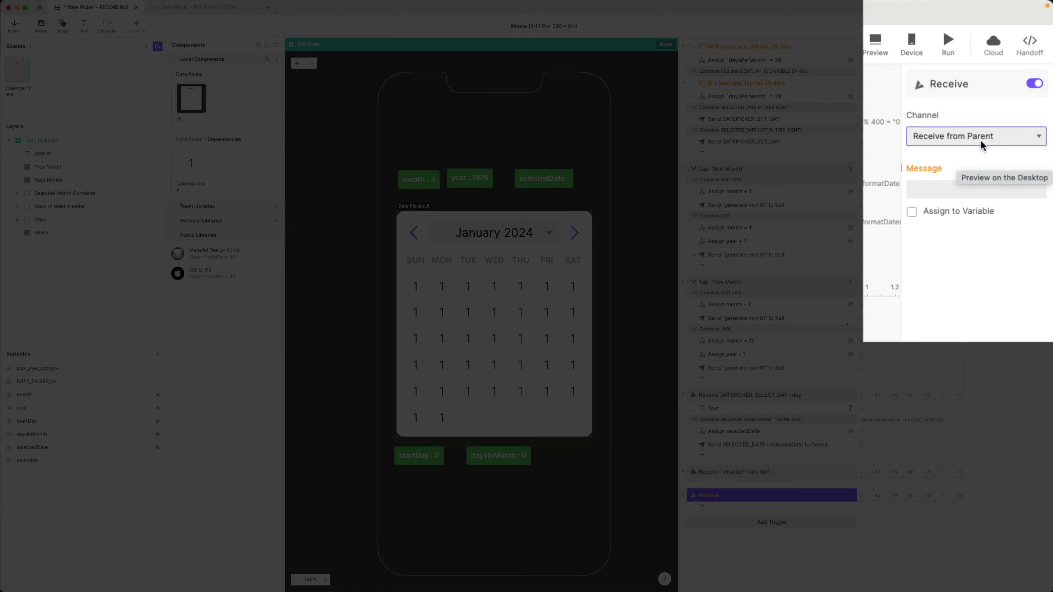
{"action": "left_click", "coordinate": [942, 189]}
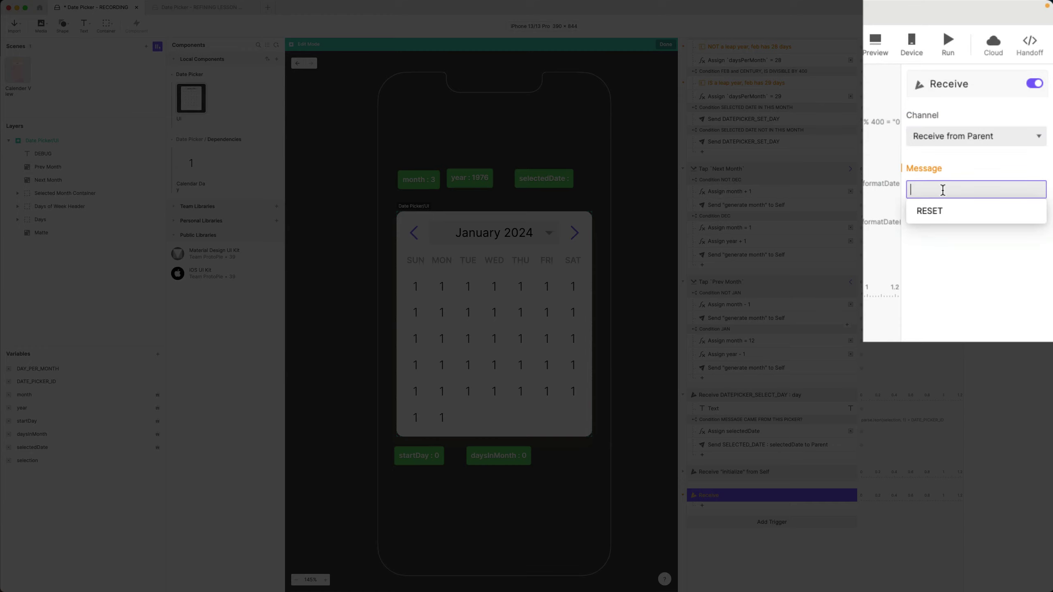
{"action": "left_click", "coordinate": [935, 215]}
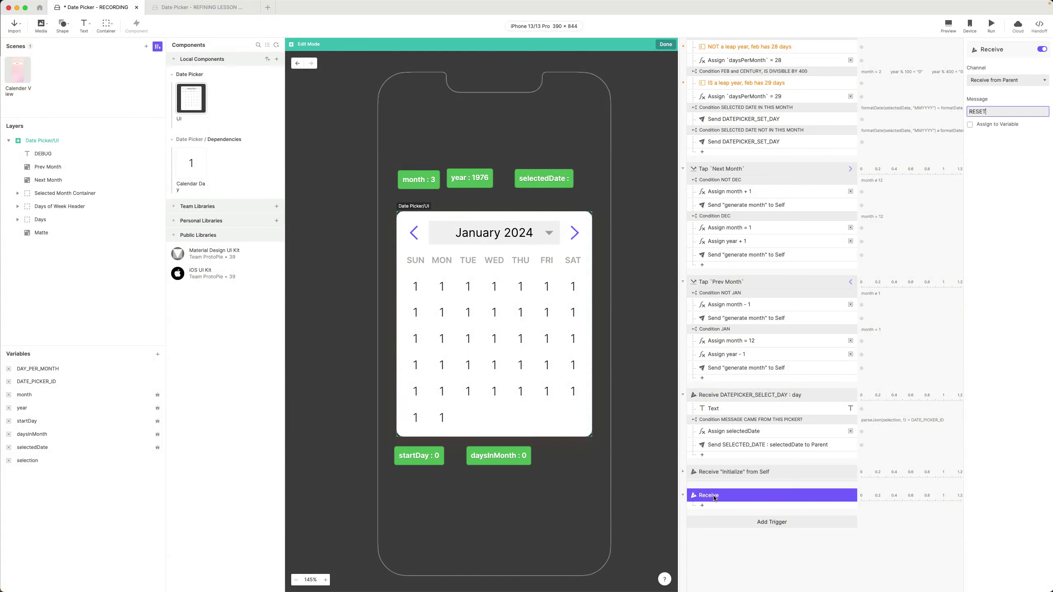
{"action": "double_click", "coordinate": [713, 496]}
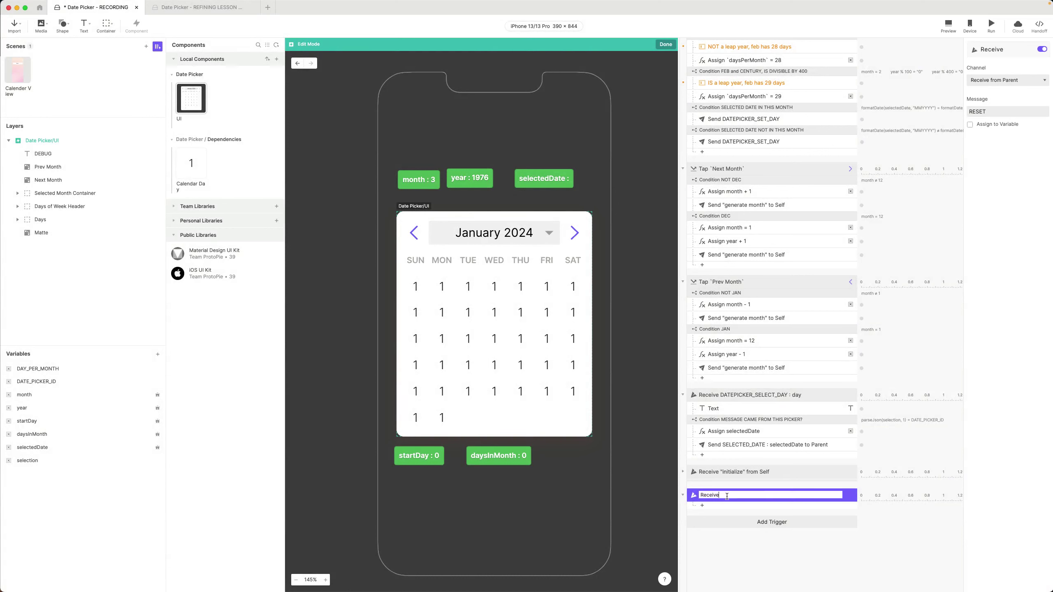
{"action": "type", "text": "RE"}
{"action": "key", "text": "Return"}
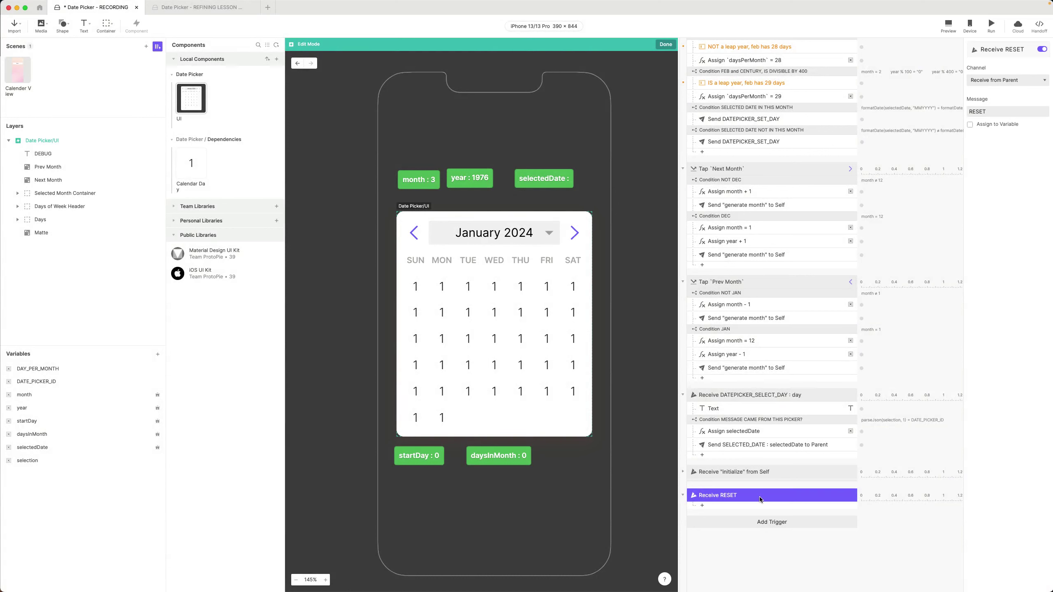
Step: Add a condition under Receive RESET that checks whether selectedDate equals an empty value
{"action": "scroll", "coordinate": [754, 456], "scroll_direction": "down", "scroll_amount": 1}
{"action": "left_click", "coordinate": [701, 483]}
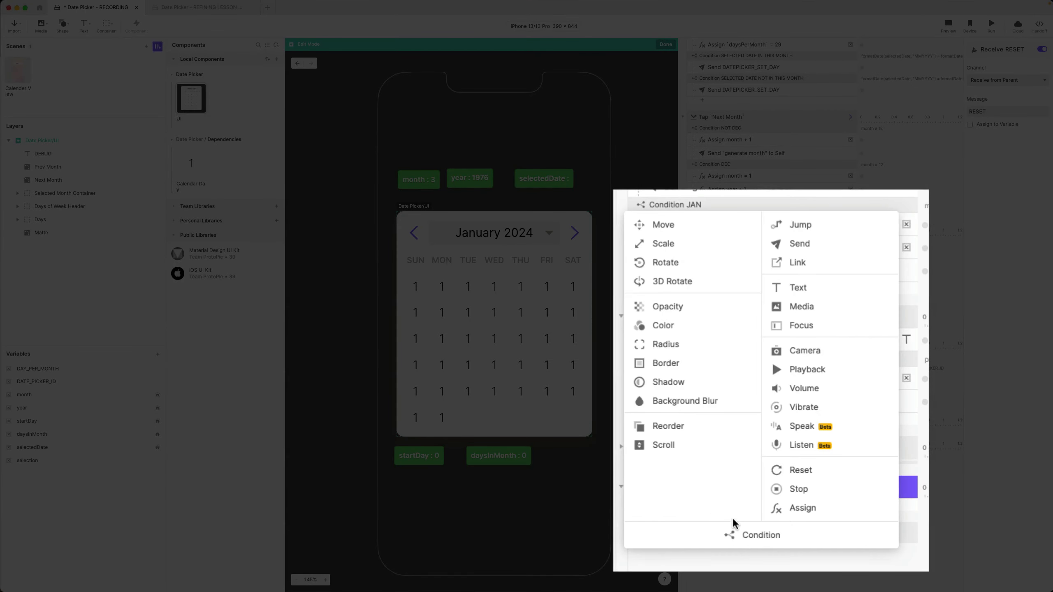
{"action": "left_click", "coordinate": [779, 539]}
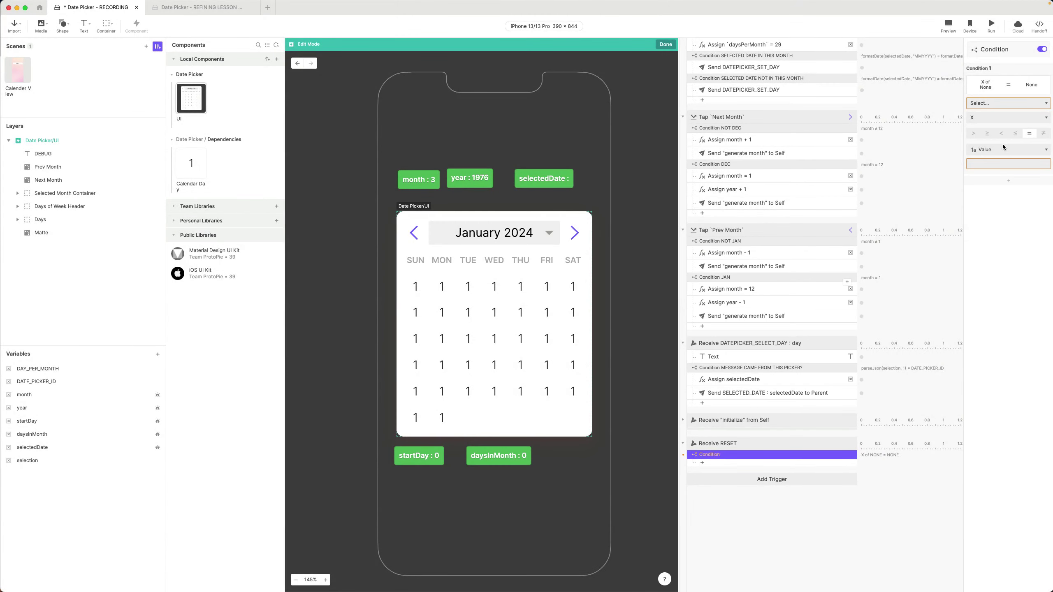
{"action": "scroll", "coordinate": [783, 135], "scroll_direction": "up", "scroll_amount": 10}
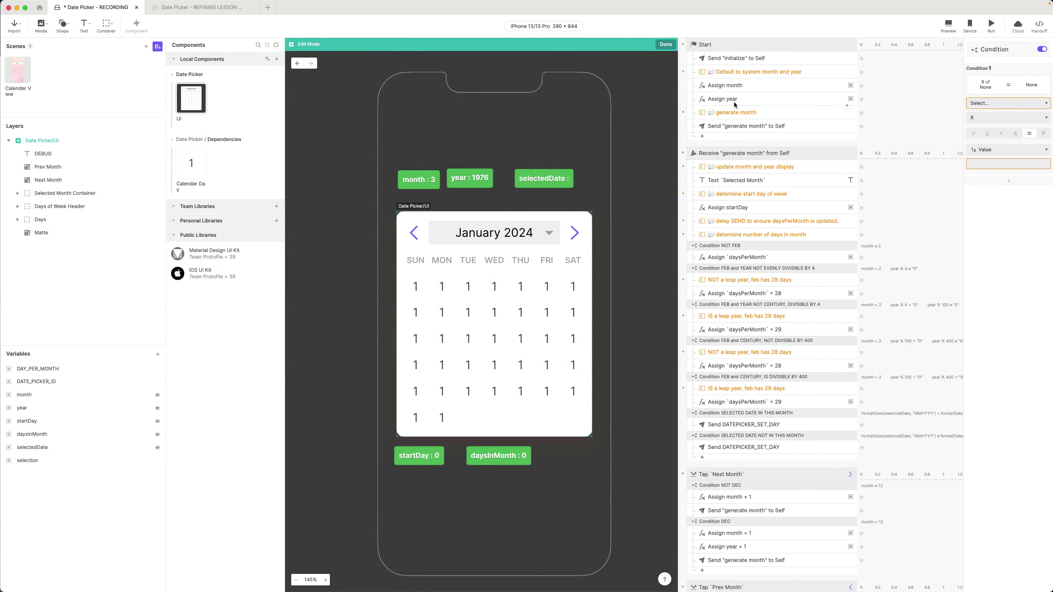
{"action": "scroll", "coordinate": [750, 165], "scroll_direction": "down", "scroll_amount": 10}
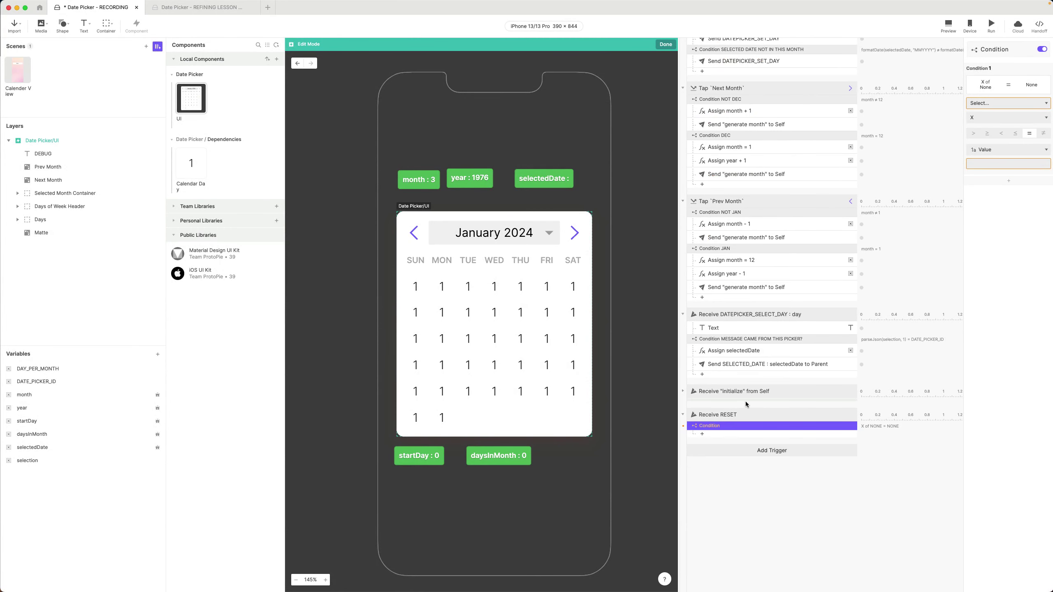
{"action": "left_click", "coordinate": [997, 105]}
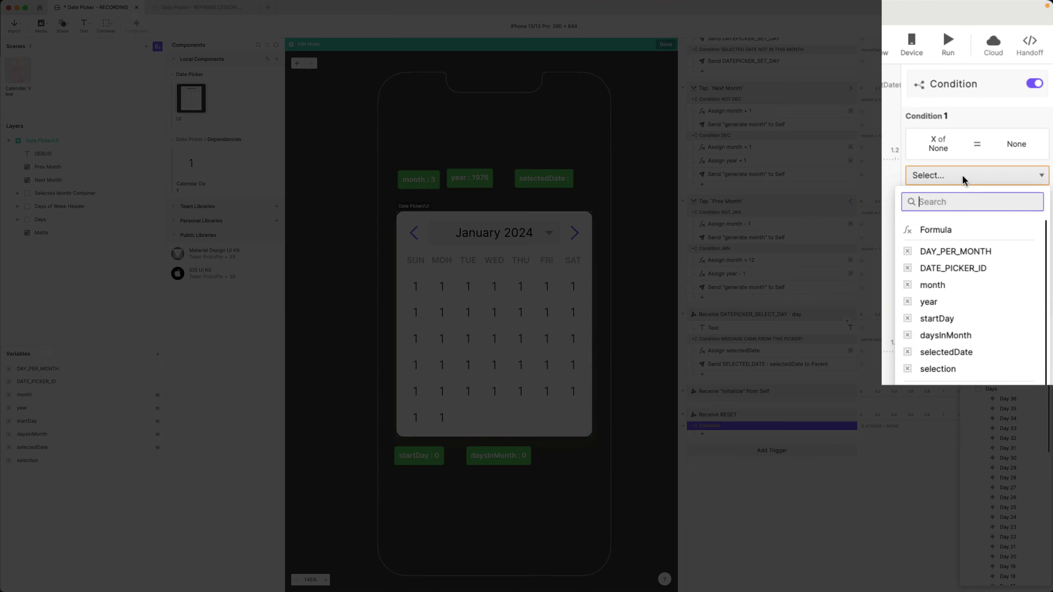
{"action": "left_click", "coordinate": [954, 352]}
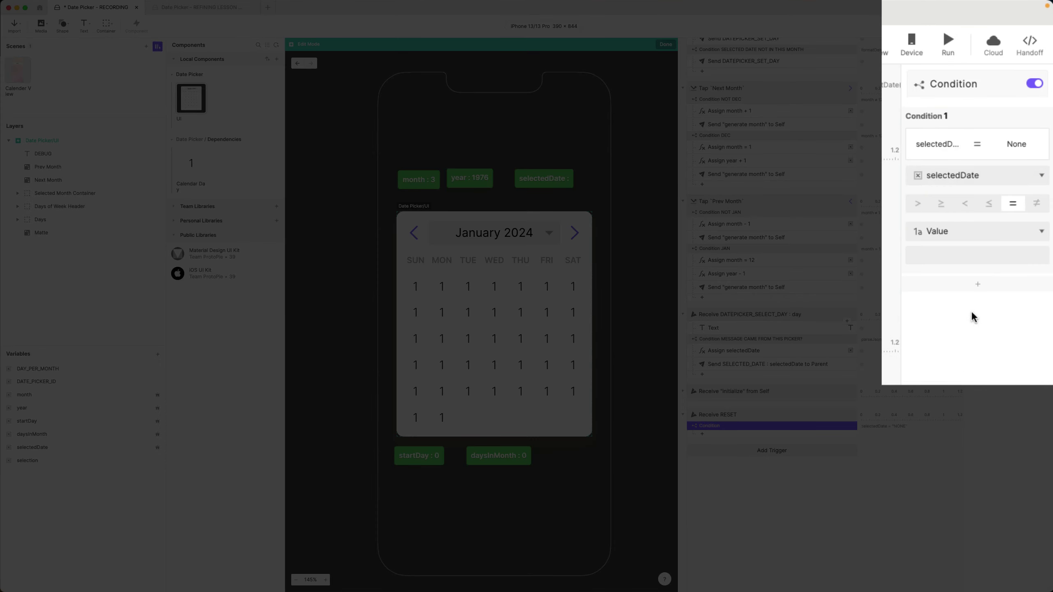
{"action": "left_click", "coordinate": [954, 253]}
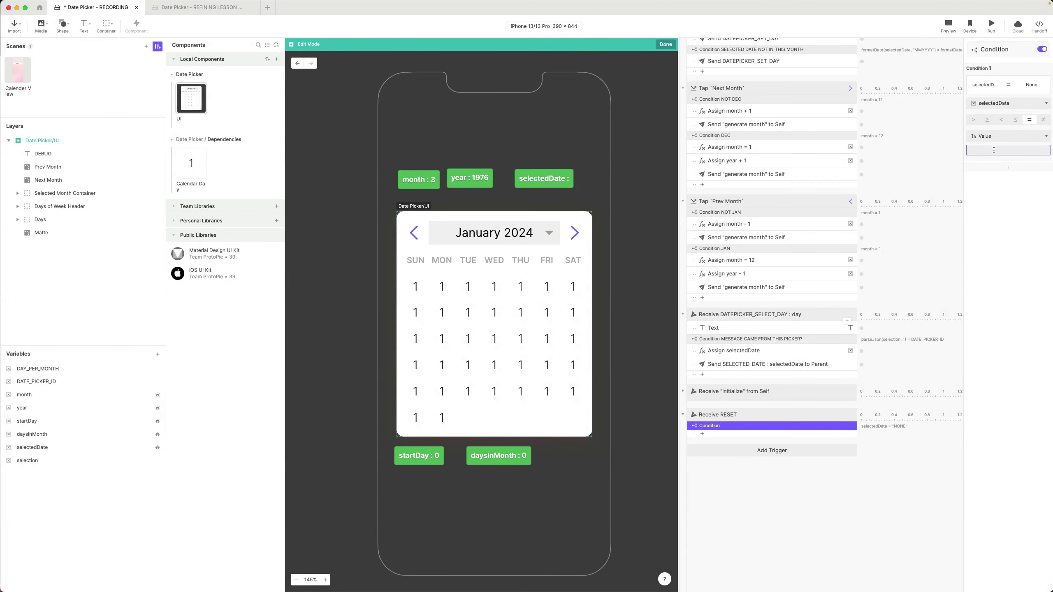
Step: Copy the Assign month and Assign year responses from the Start trigger into the Receive RESET condition
{"action": "scroll", "coordinate": [791, 229], "scroll_direction": "up", "scroll_amount": 10}
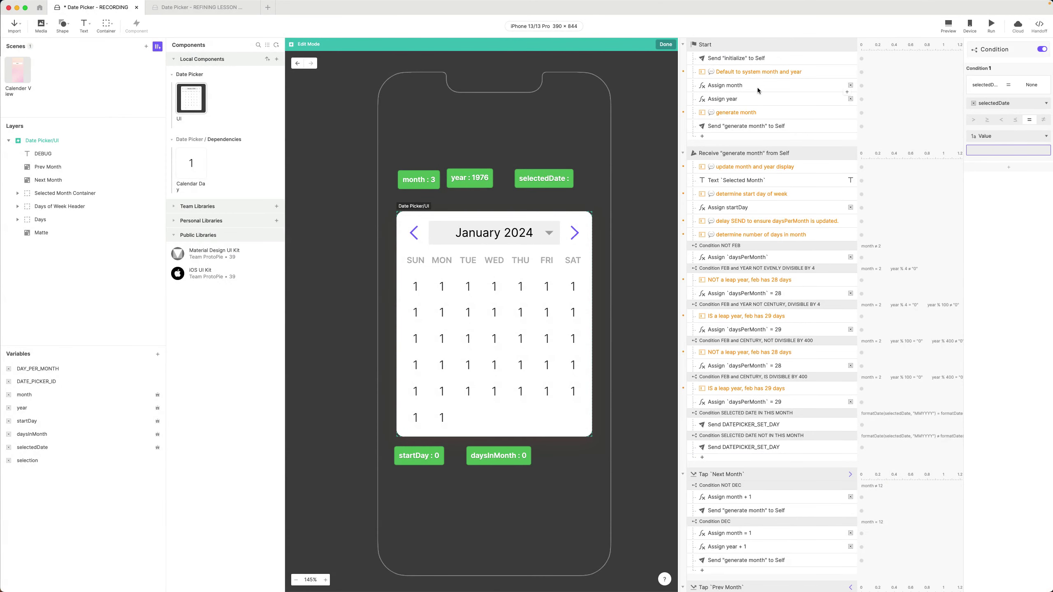
{"action": "left_click", "coordinate": [756, 85]}
{"action": "left_click", "coordinate": [756, 98], "text": "shift"}
{"action": "scroll", "coordinate": [762, 187], "scroll_direction": "down", "scroll_amount": 15}
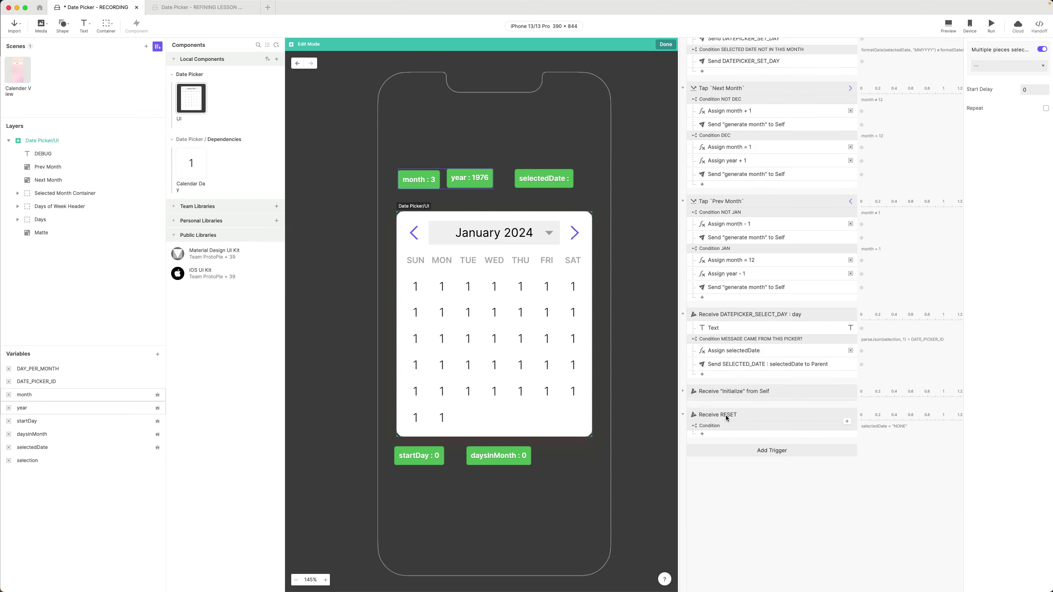
{"action": "left_click", "coordinate": [723, 410]}
{"action": "key", "text": "ctrl+v"}
Step: Rename the Receive RESET condition as Condition NO SELECTED DATE?
{"action": "double_click", "coordinate": [680, 396]}
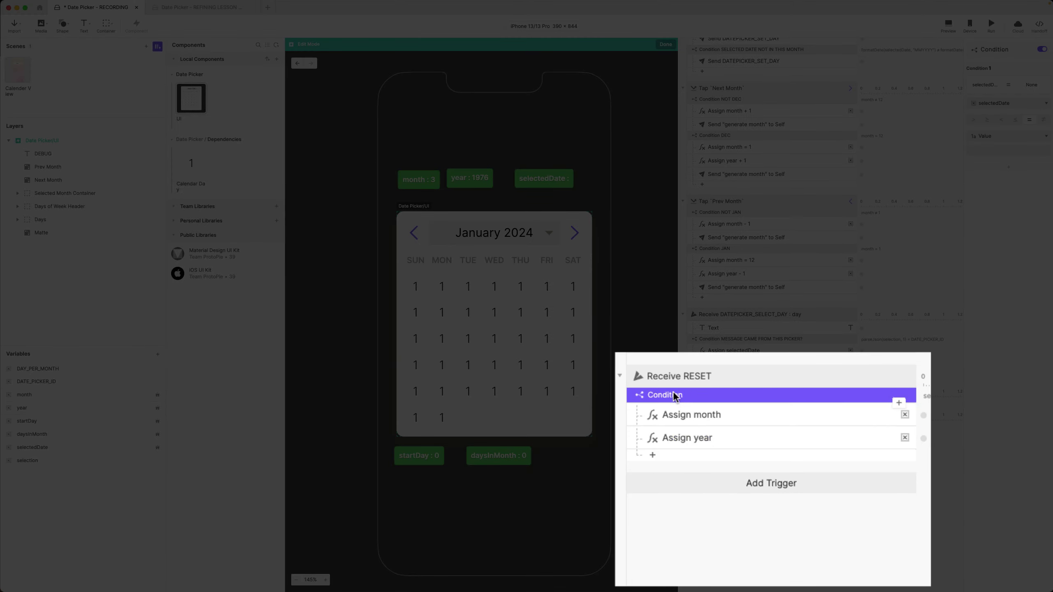
{"action": "type", "text": "NO SELE"}
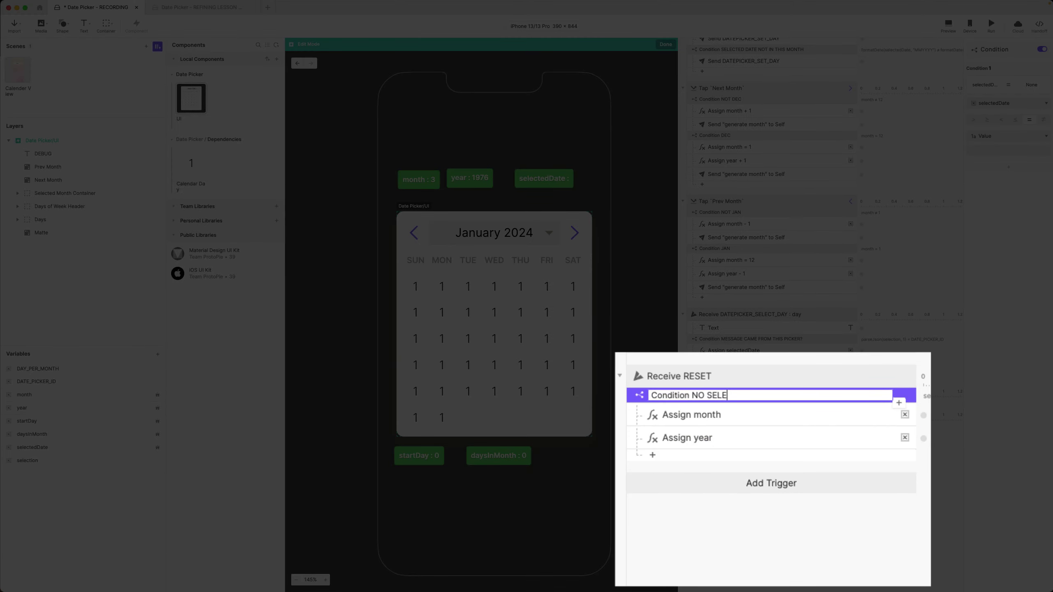
{"action": "type", "text": "CTED DATE?"}
{"action": "left_click", "coordinate": [742, 502]}
Step: Copy the "Default to system month and year" comment from the Start trigger into the NO SELECTED DATE? condition, above Assign month
{"action": "scroll", "coordinate": [779, 249], "scroll_direction": "up", "scroll_amount": 10}
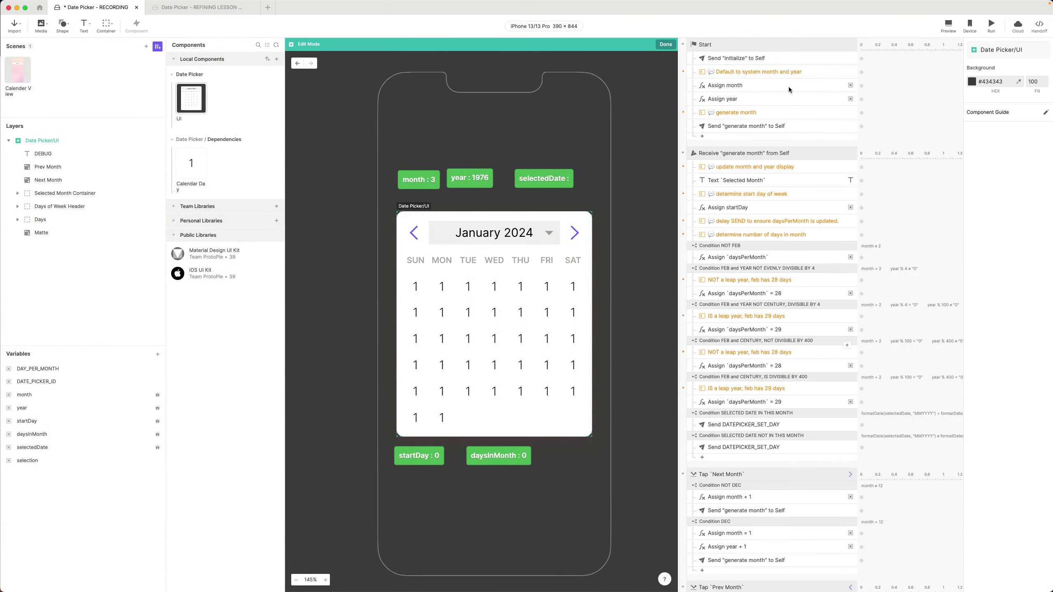
{"action": "left_click", "coordinate": [770, 73]}
{"action": "key", "text": "super+c"}
{"action": "scroll", "coordinate": [746, 270], "scroll_direction": "down", "scroll_amount": 10}
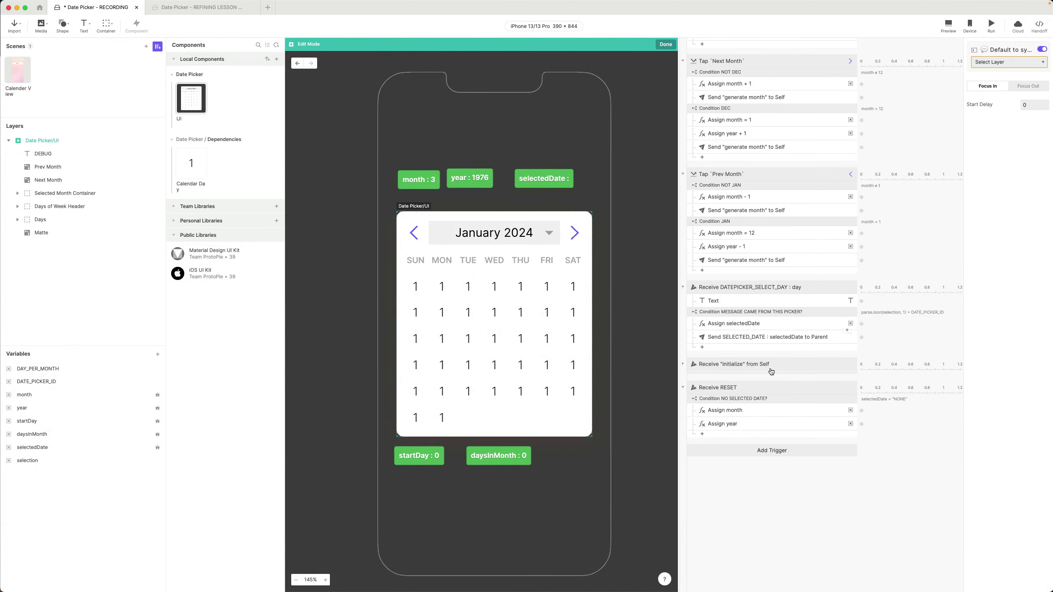
{"action": "left_click", "coordinate": [775, 382]}
{"action": "key", "text": "super+v"}
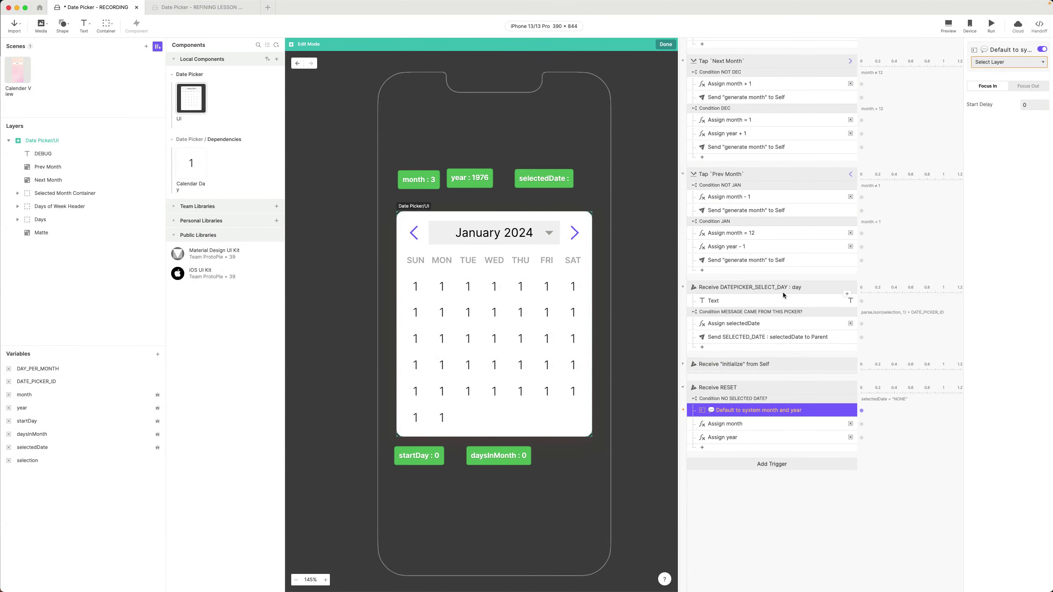
Step: Copy a Send "generate month" to Self response from the Prev Month trigger and place it after Assign year under Receive RESET
{"action": "left_click", "coordinate": [776, 263]}
{"action": "key", "text": "super+c"}
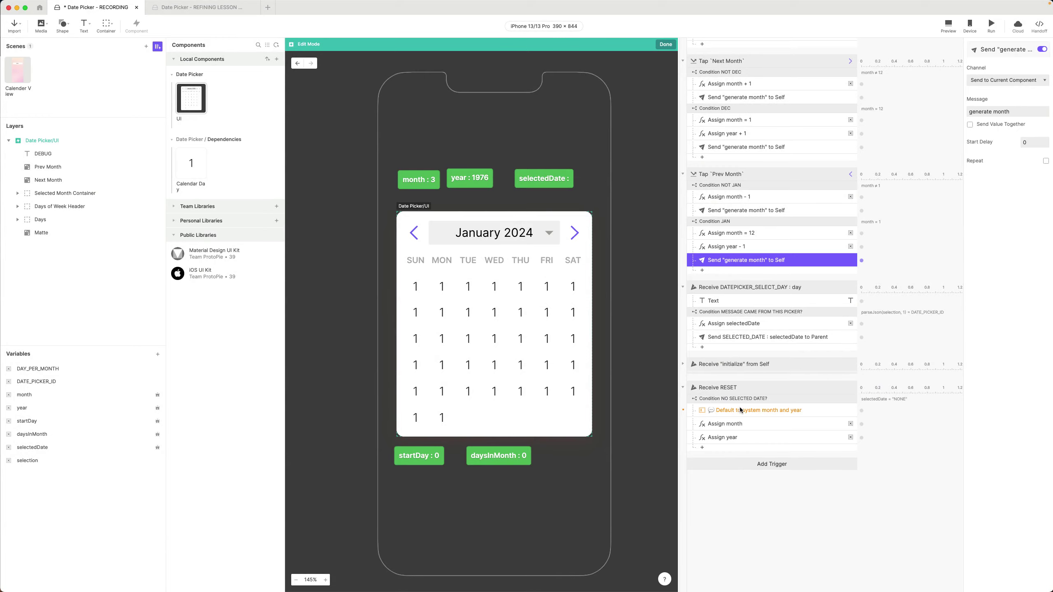
{"action": "left_click", "coordinate": [741, 437]}
{"action": "key", "text": "super+v"}
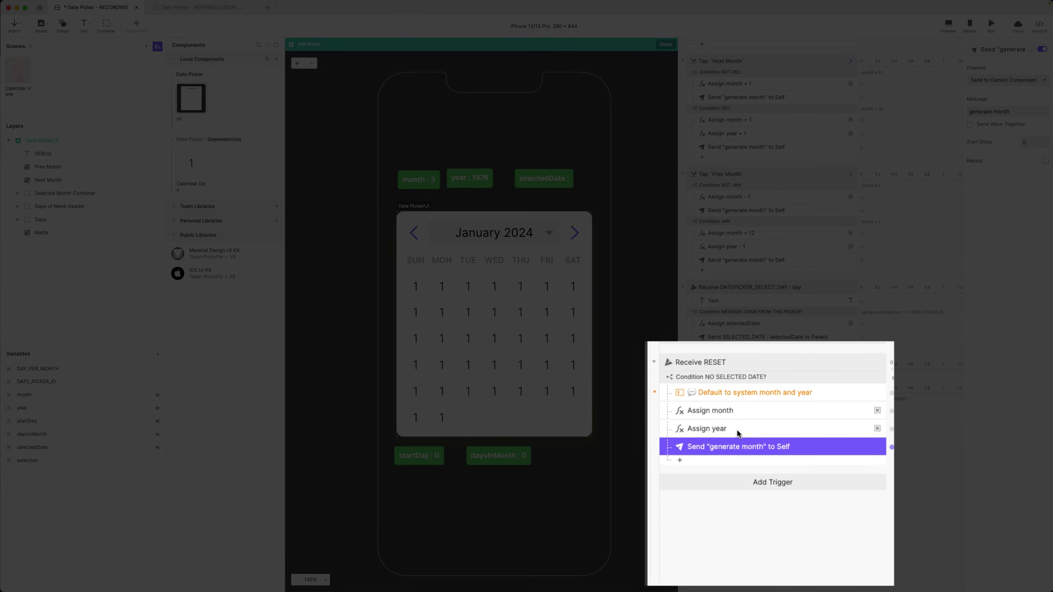
Step: Duplicate the NO SELECTED DATE? condition with its responses and set the copy to selectedDate not equal to an empty value
{"action": "left_click", "coordinate": [754, 377]}
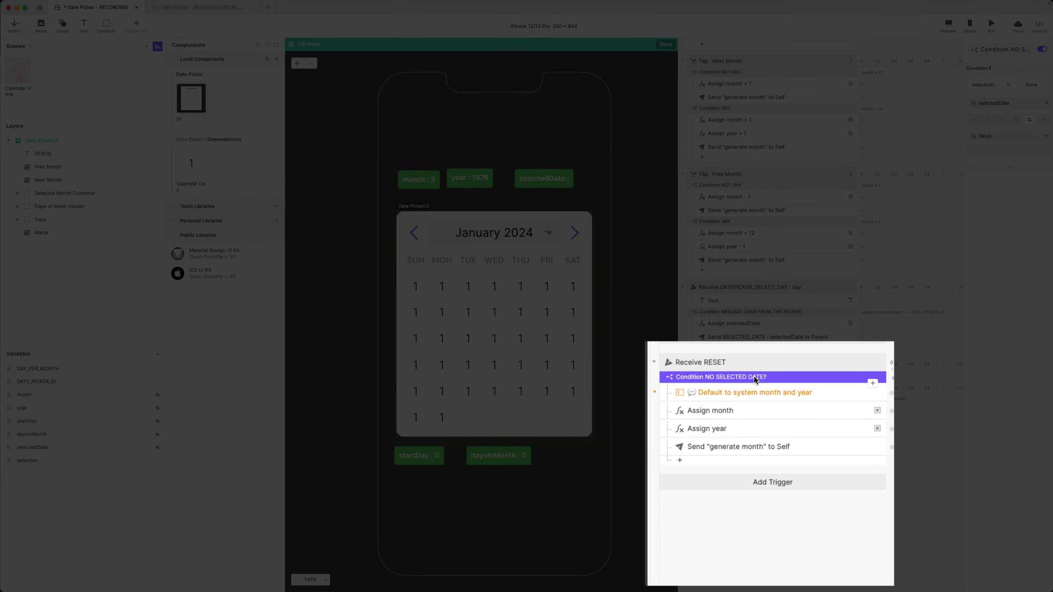
{"action": "key", "text": "super+d"}
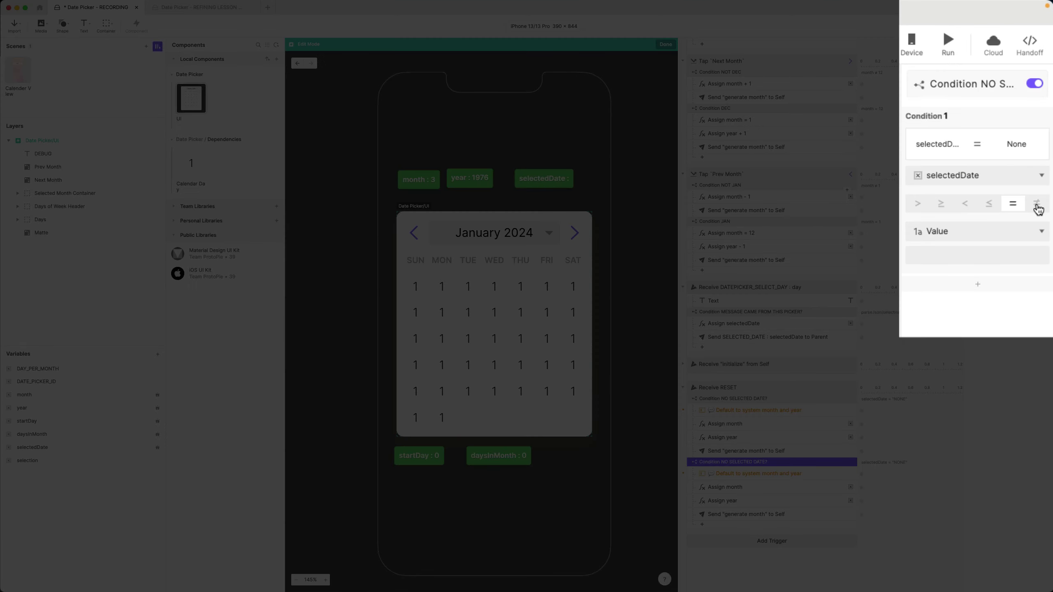
{"action": "left_click", "coordinate": [1043, 119]}
{"action": "left_click", "coordinate": [1012, 147]}
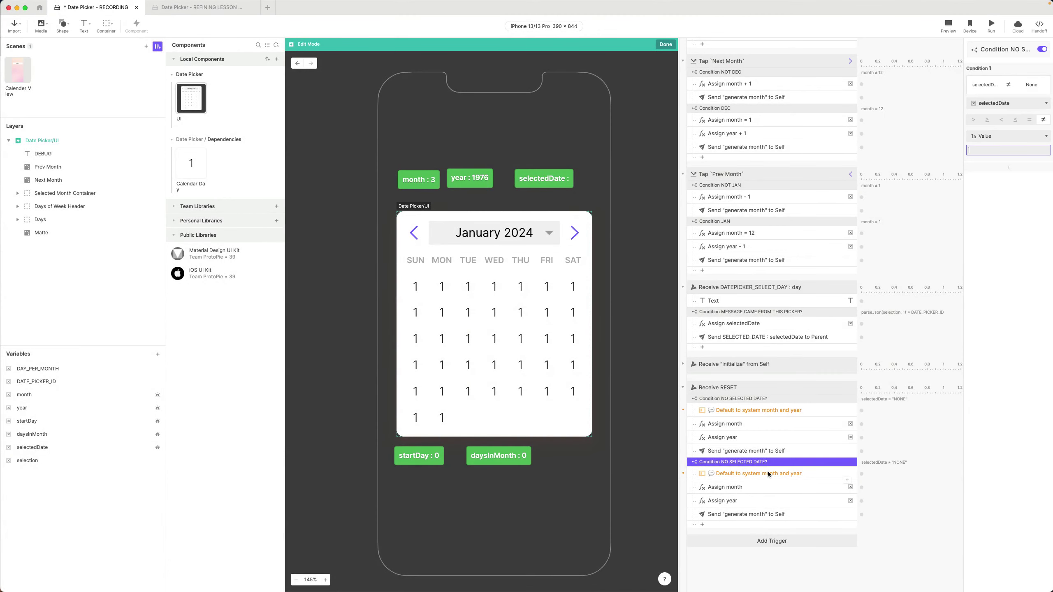
Step: Rename the comment in the copied NO SELECTED DATE? condition as "Default to selectedDate's month and year"
{"action": "left_click", "coordinate": [784, 474]}
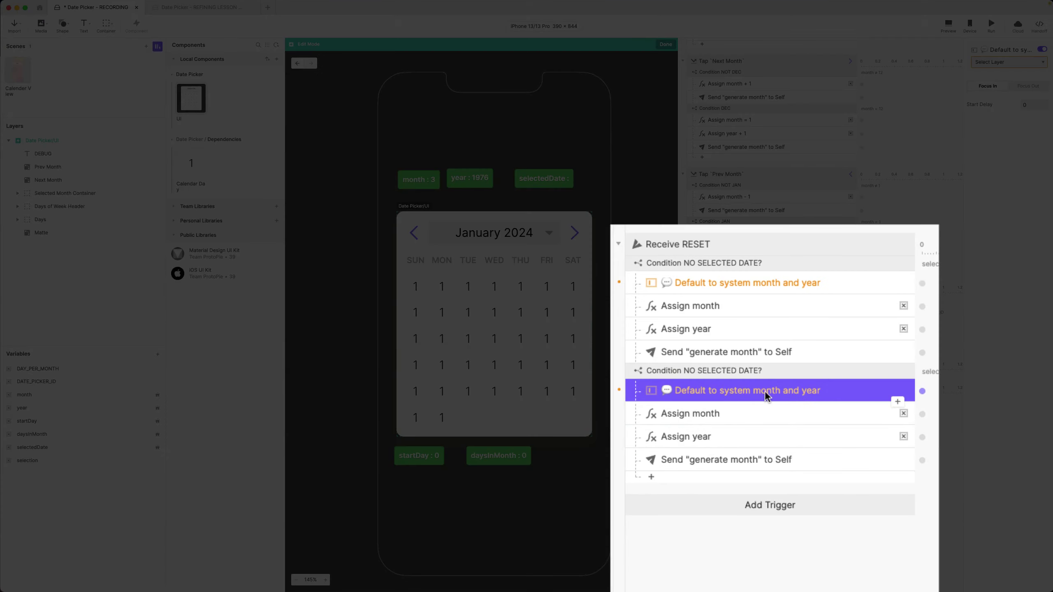
{"action": "double_click", "coordinate": [750, 473]}
{"action": "double_click", "coordinate": [750, 474]}
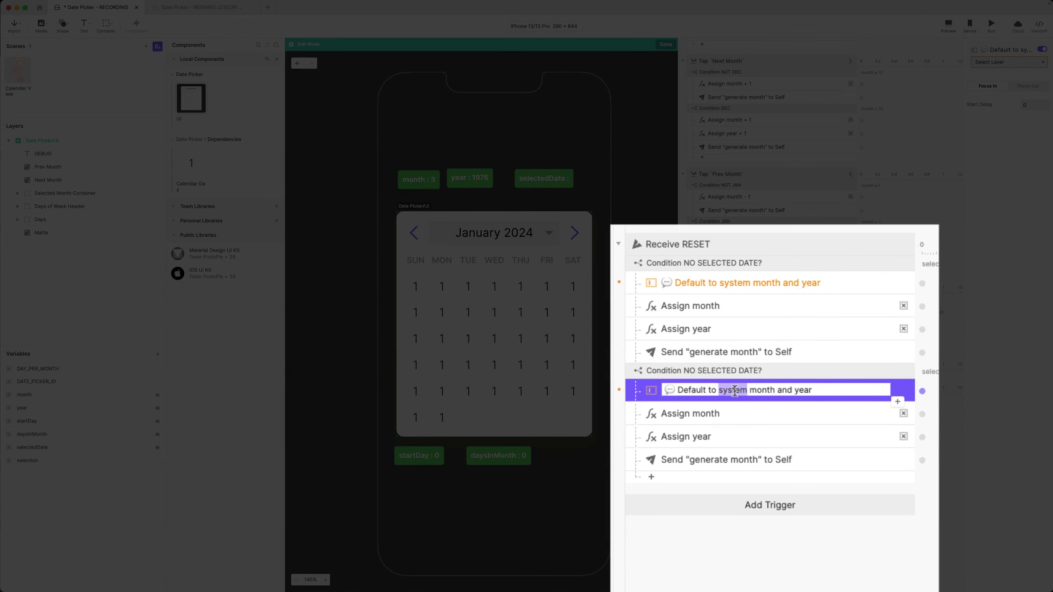
{"action": "type", "text": "selected"}
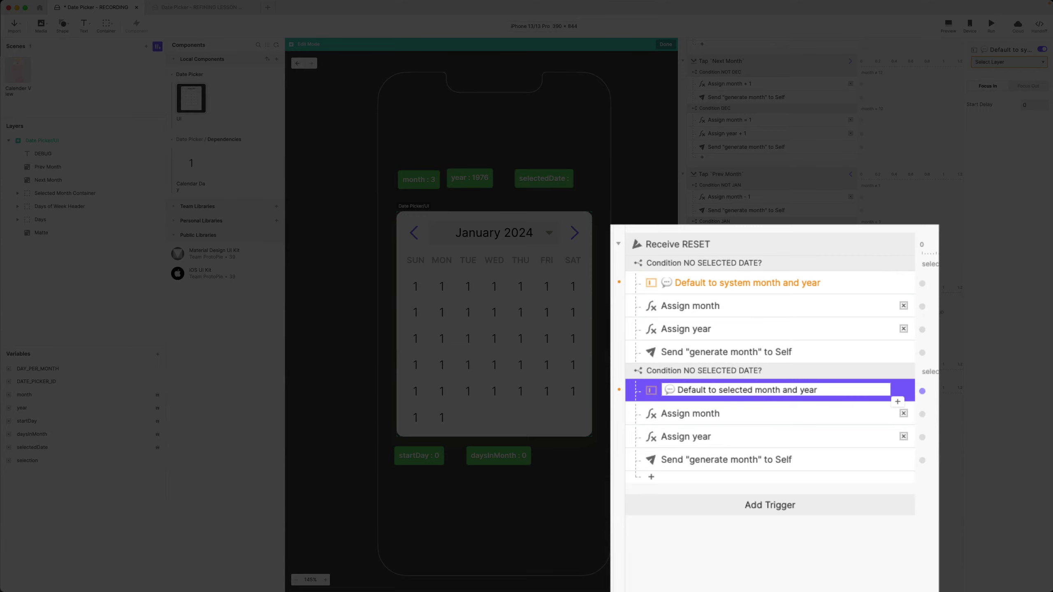
{"action": "type", "text": "Date's"}
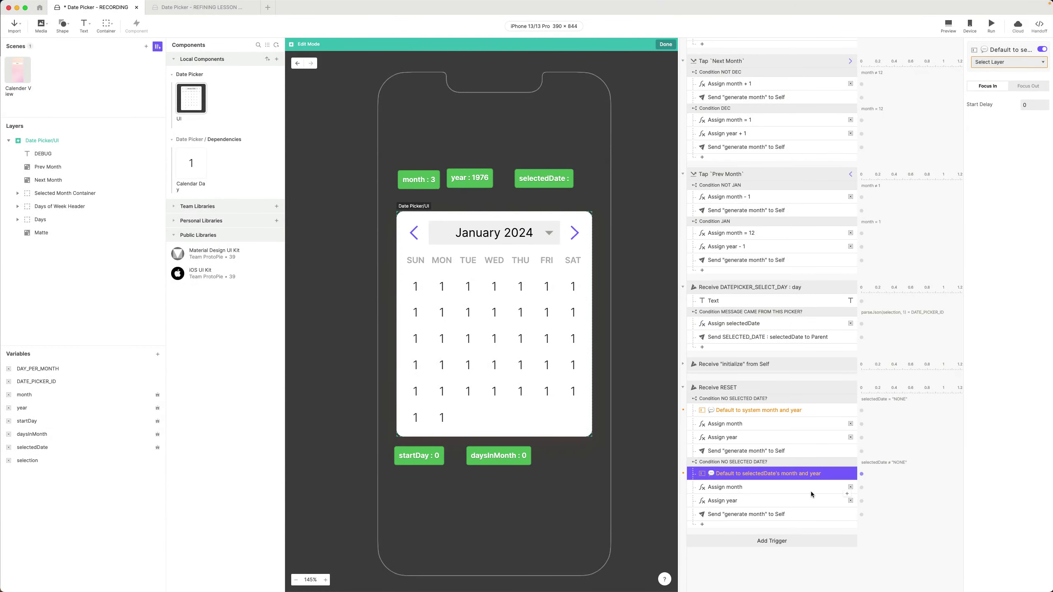
Step: Set the formula of Assign month in the second NO SELECTED DATE? condition to month(selectedDate)
{"action": "left_click", "coordinate": [810, 489]}
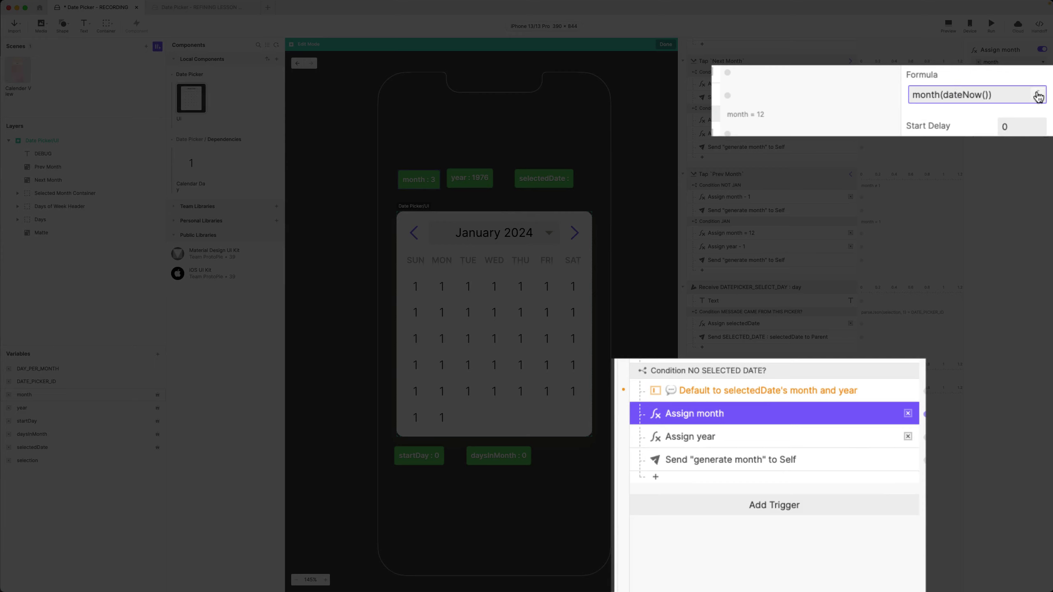
{"action": "left_click", "coordinate": [1016, 98]}
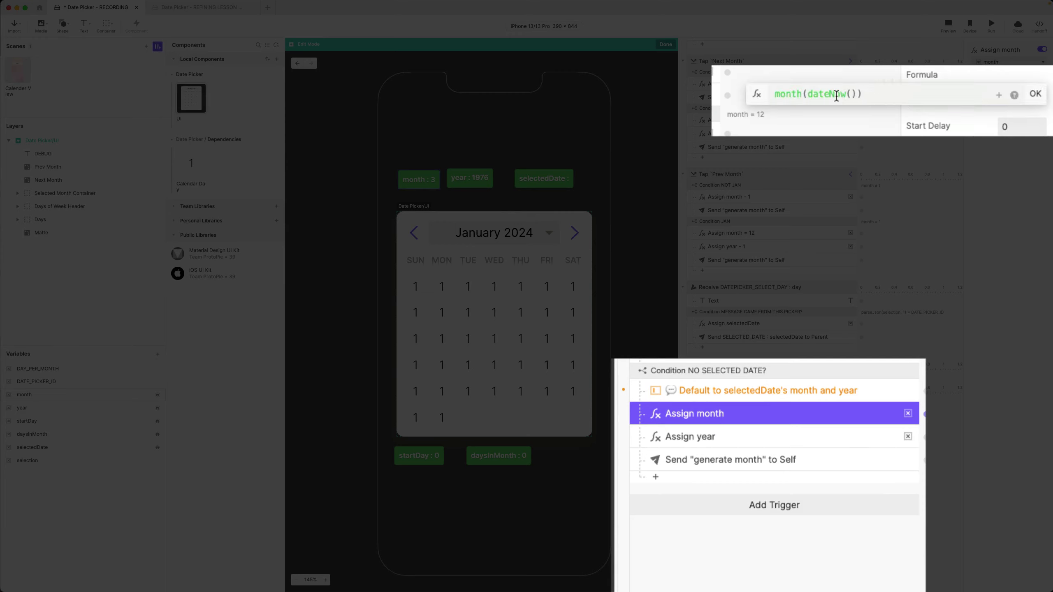
{"action": "left_click_drag", "start_coordinate": [807, 94], "coordinate": [856, 94]}
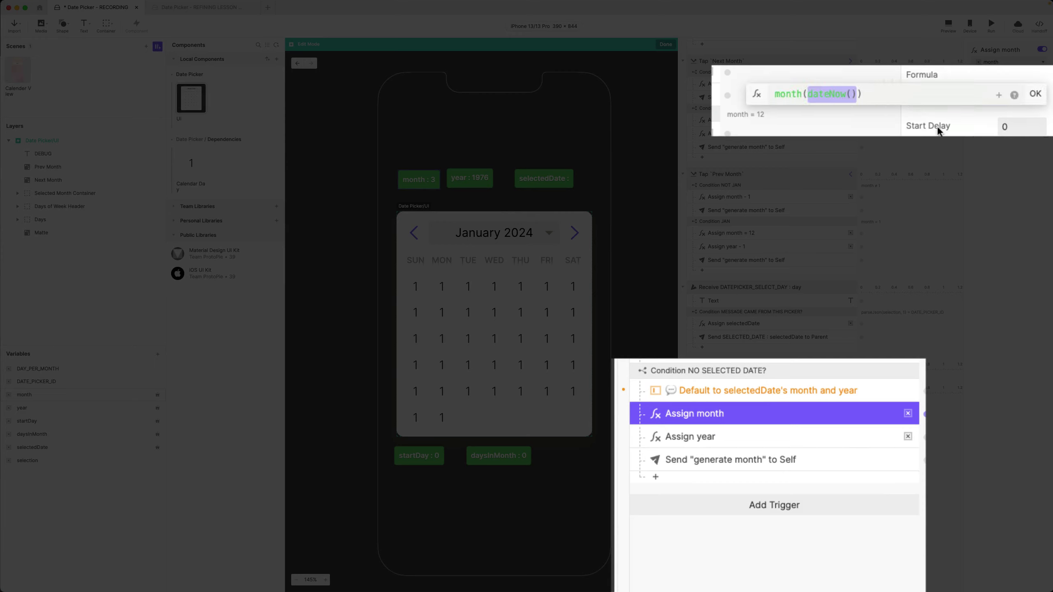
{"action": "type", "text": "selectedDate"}
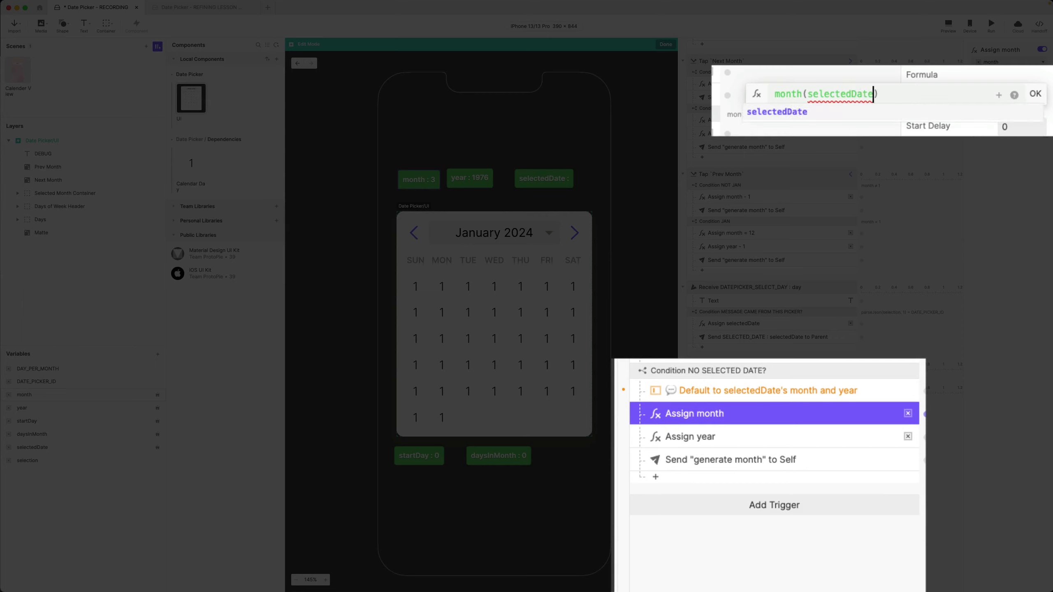
{"action": "double_click", "coordinate": [835, 89]}
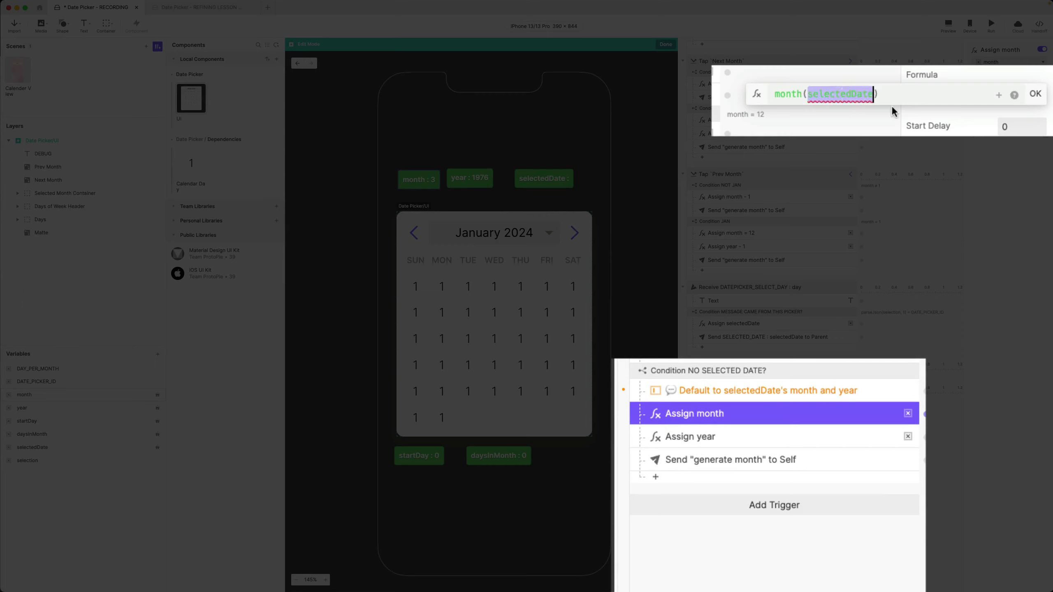
{"action": "left_click", "coordinate": [1034, 94]}
{"action": "left_click", "coordinate": [1029, 94]}
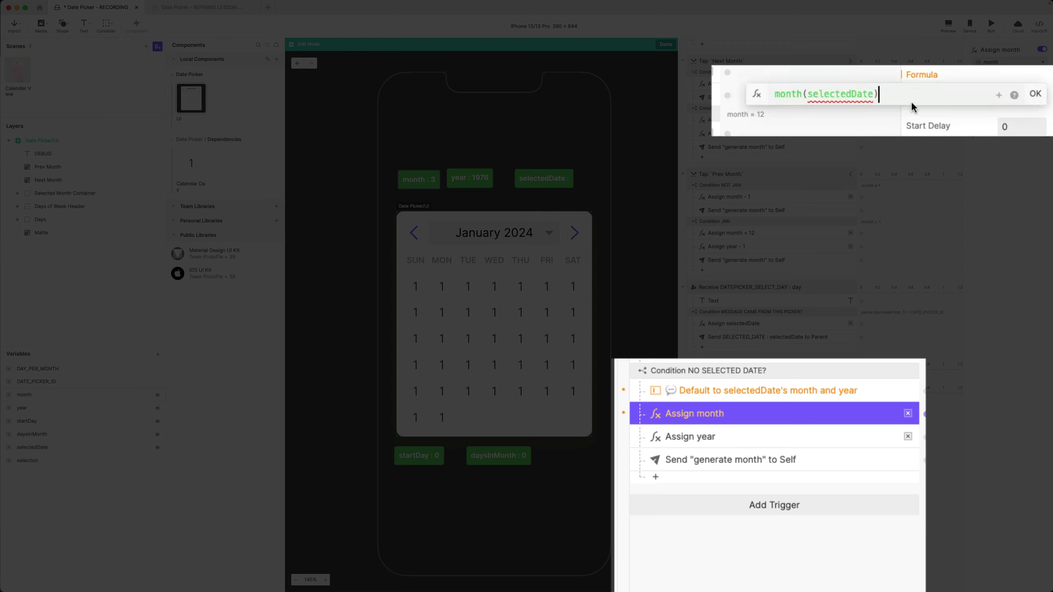
{"action": "left_click_drag", "start_coordinate": [901, 97], "coordinate": [733, 83]}
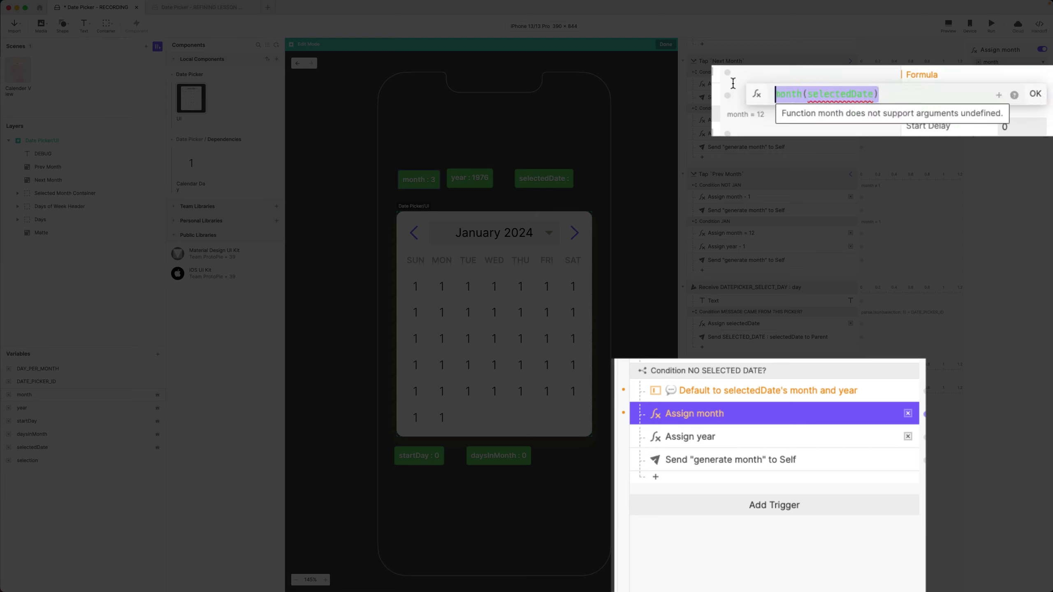
{"action": "left_click", "coordinate": [896, 97]}
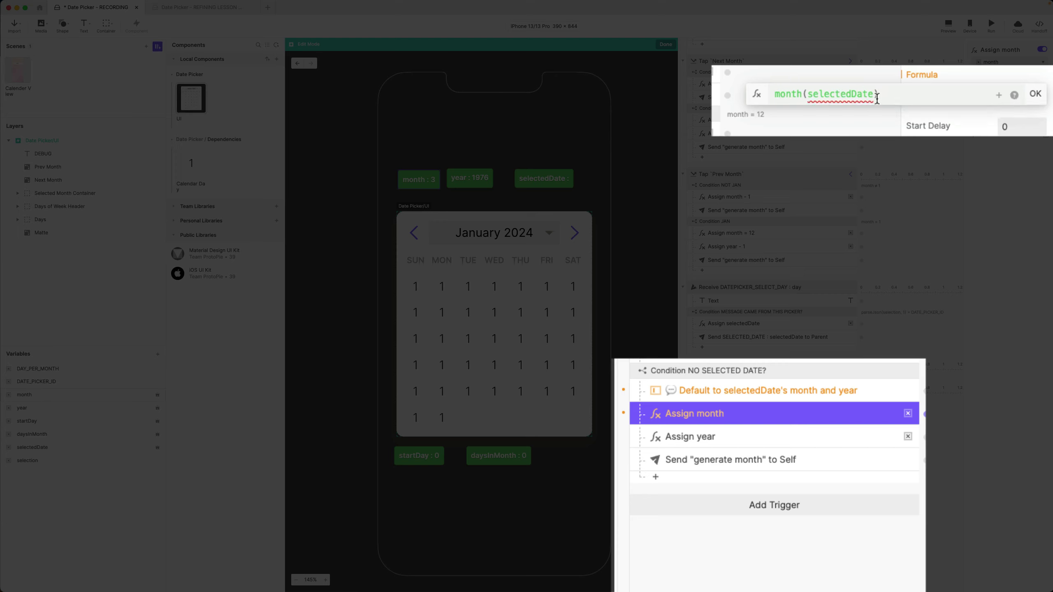
{"action": "left_click", "coordinate": [1034, 94]}
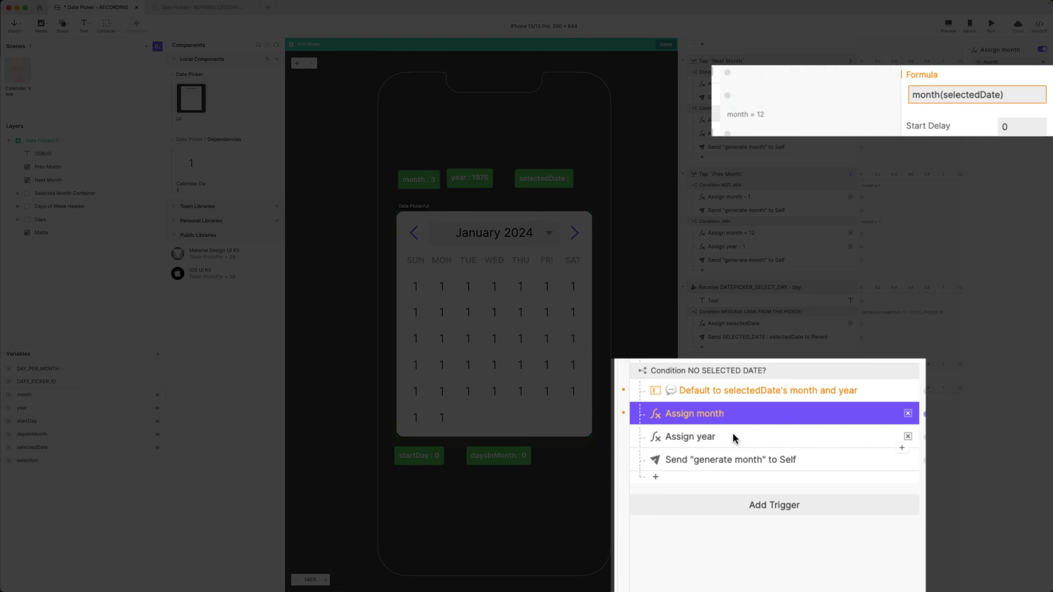